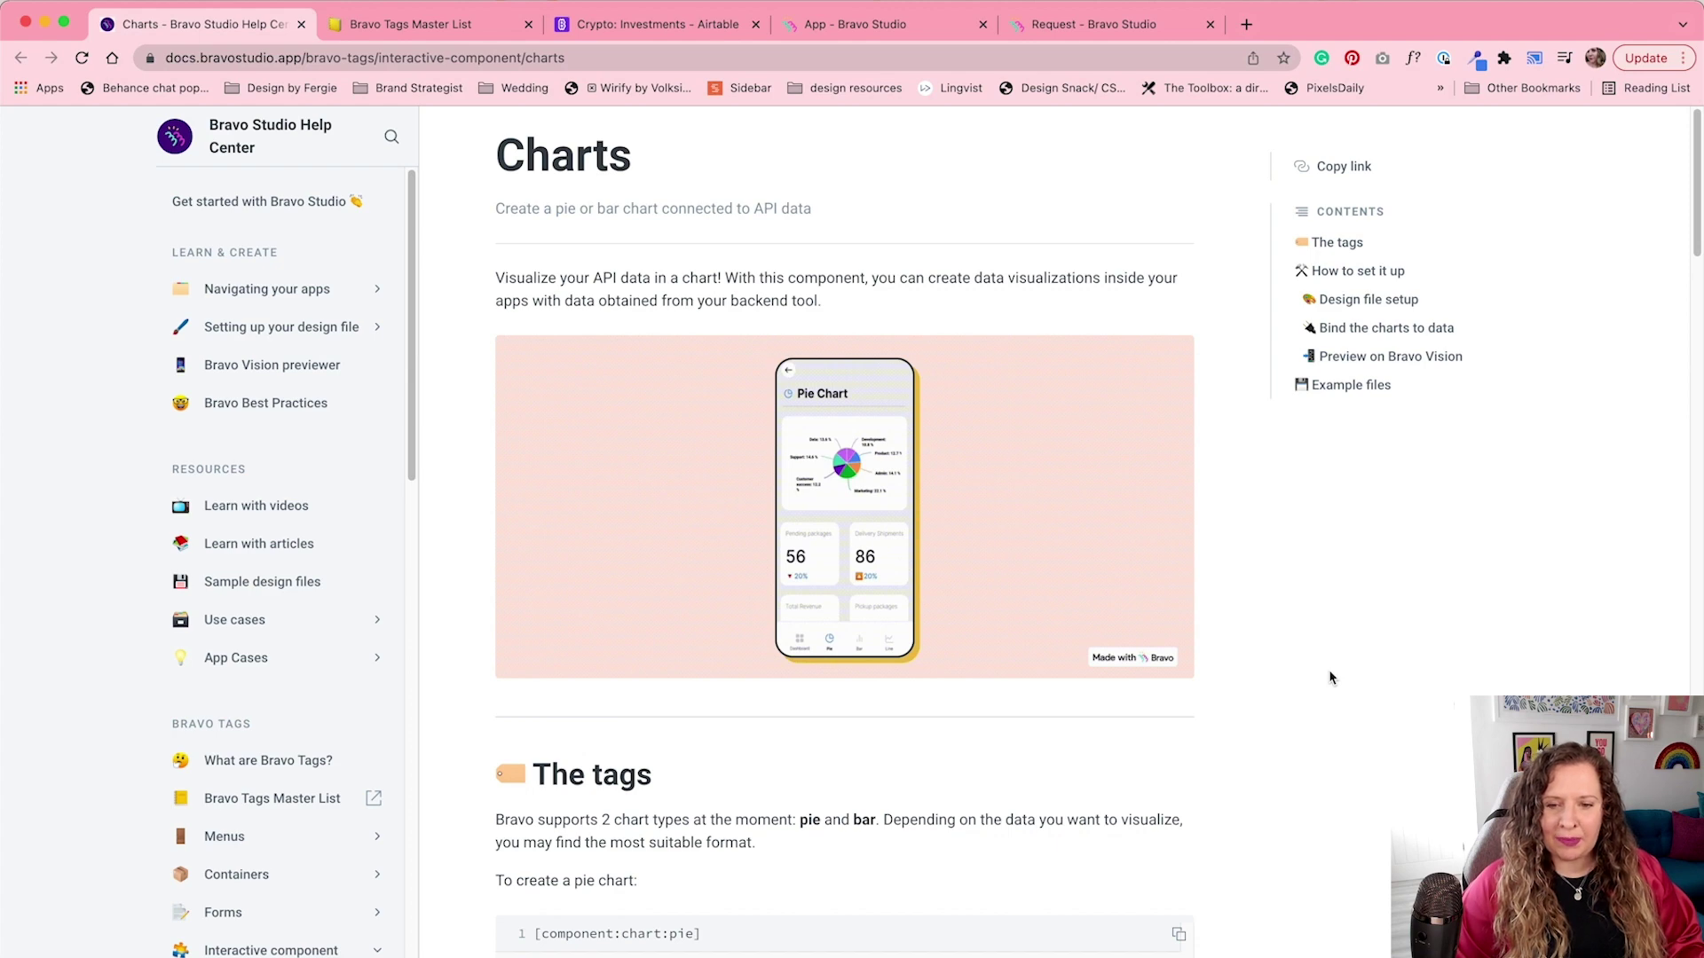
# Bring up the Bravo x Fergie - Crypto design file in Adobe XD
pyautogui.scroll(-12, 1330, 678)
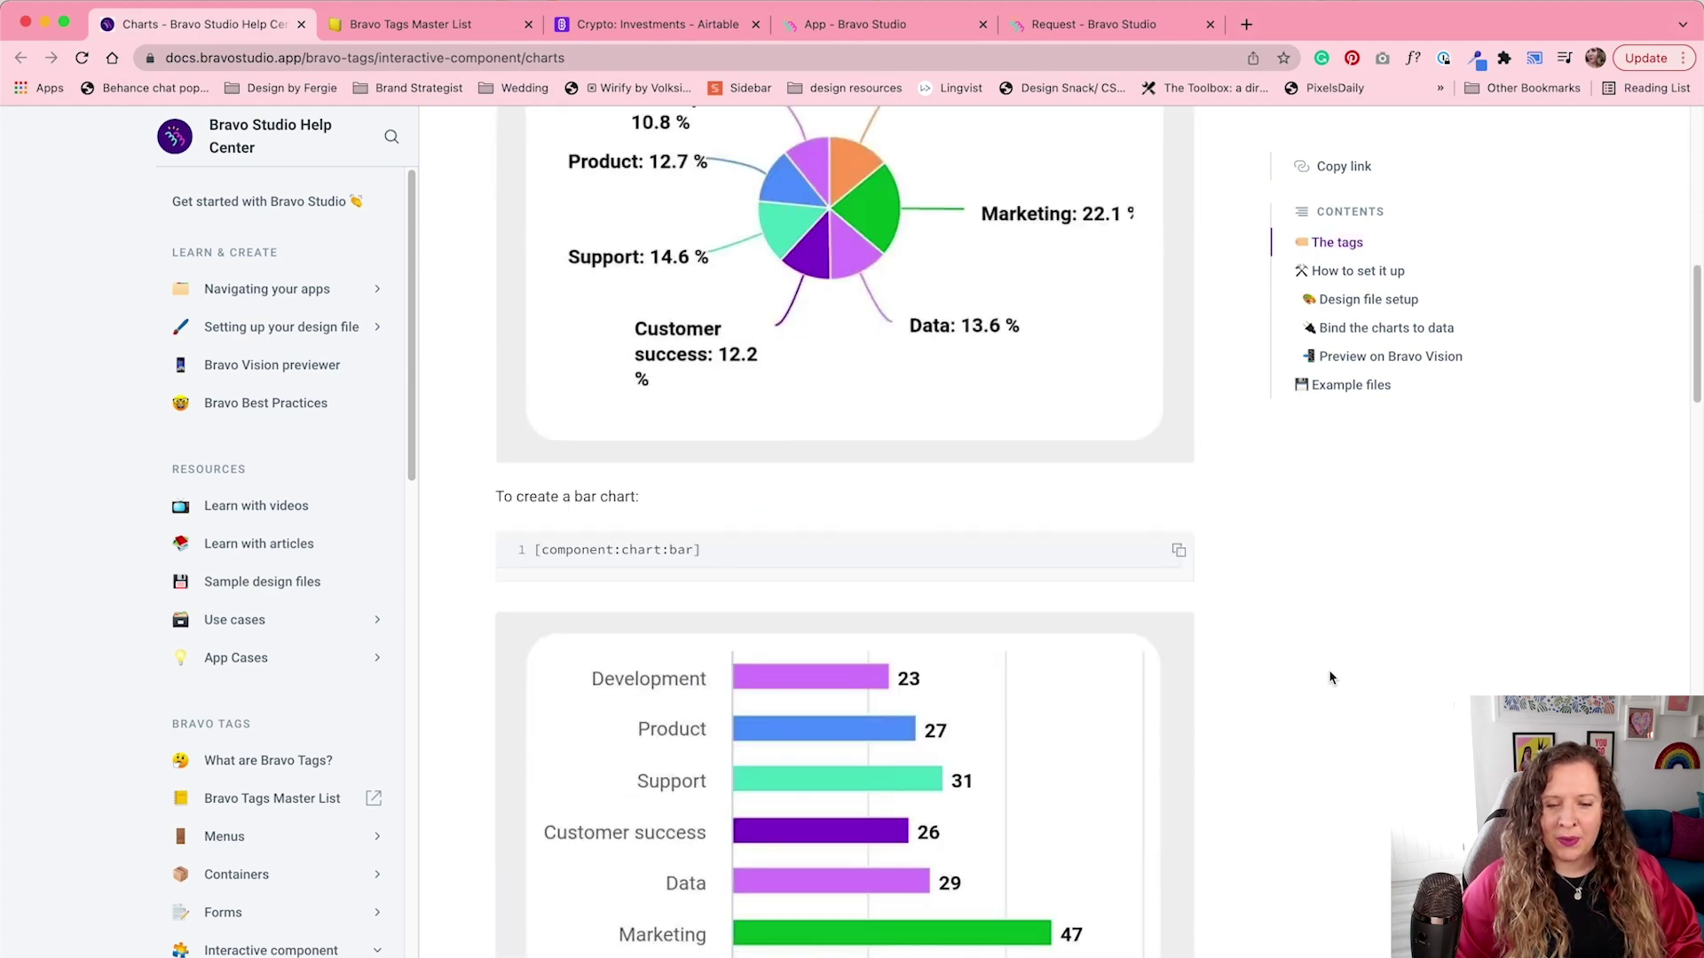
pyautogui.scroll(-2, 1330, 678)
pyautogui.scroll(-1, 1330, 678)
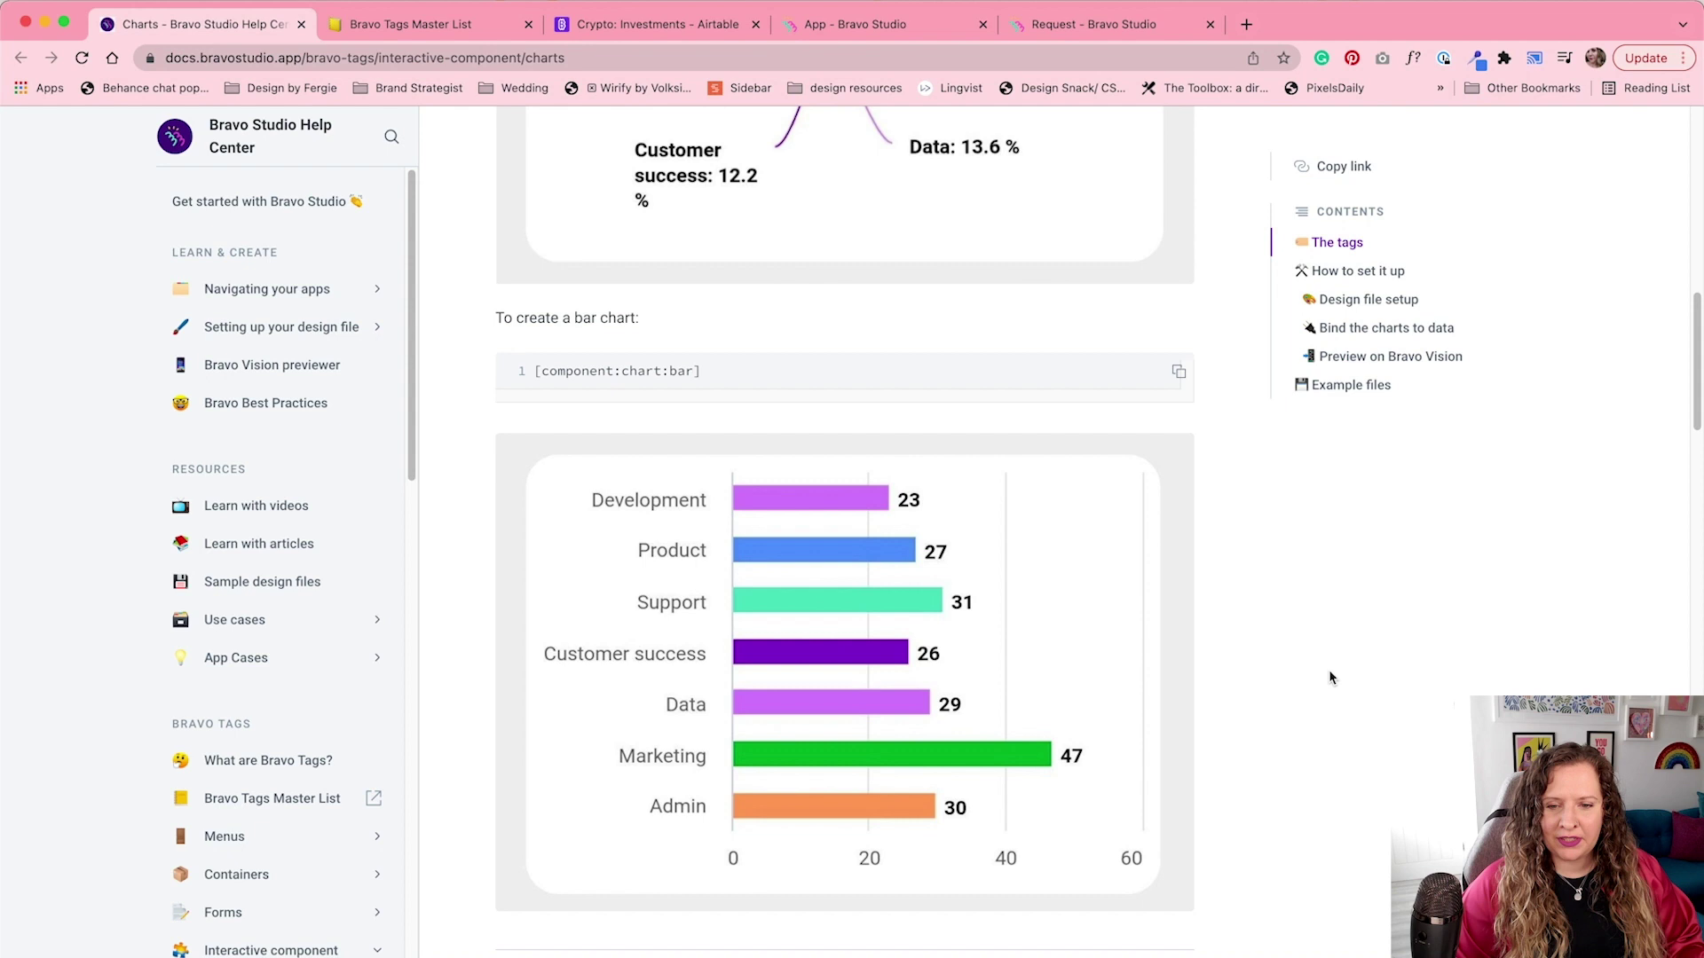
pyautogui.scroll(-4, 1330, 678)
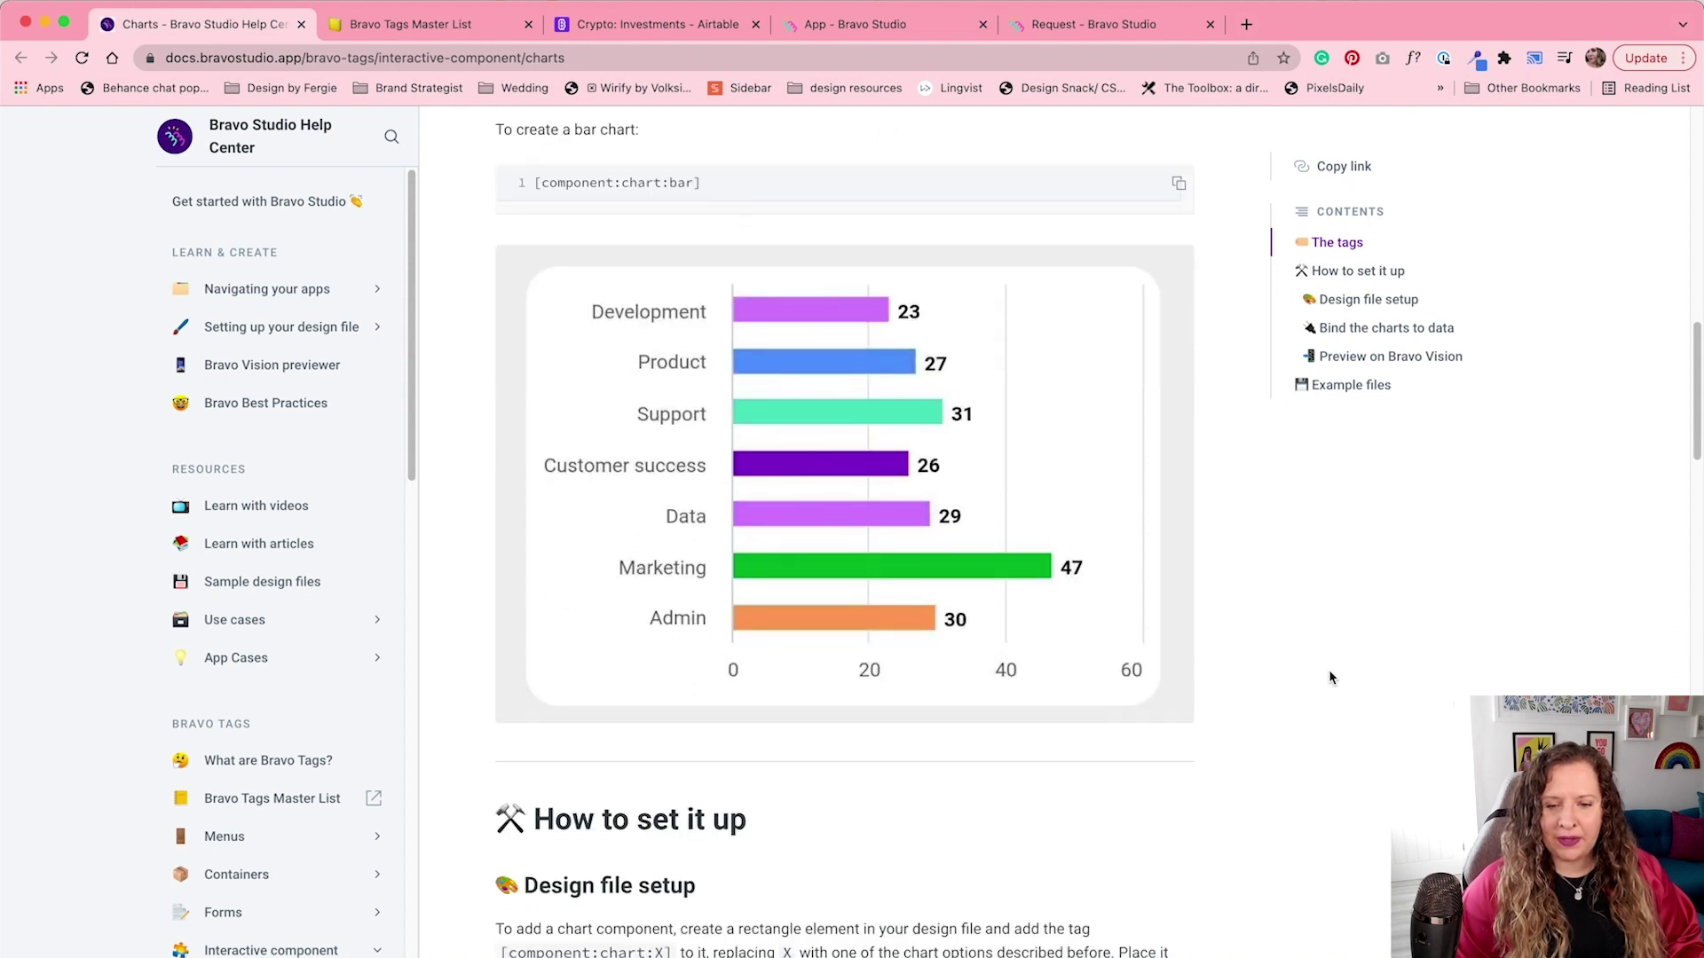
pyautogui.scroll(20, 1330, 678)
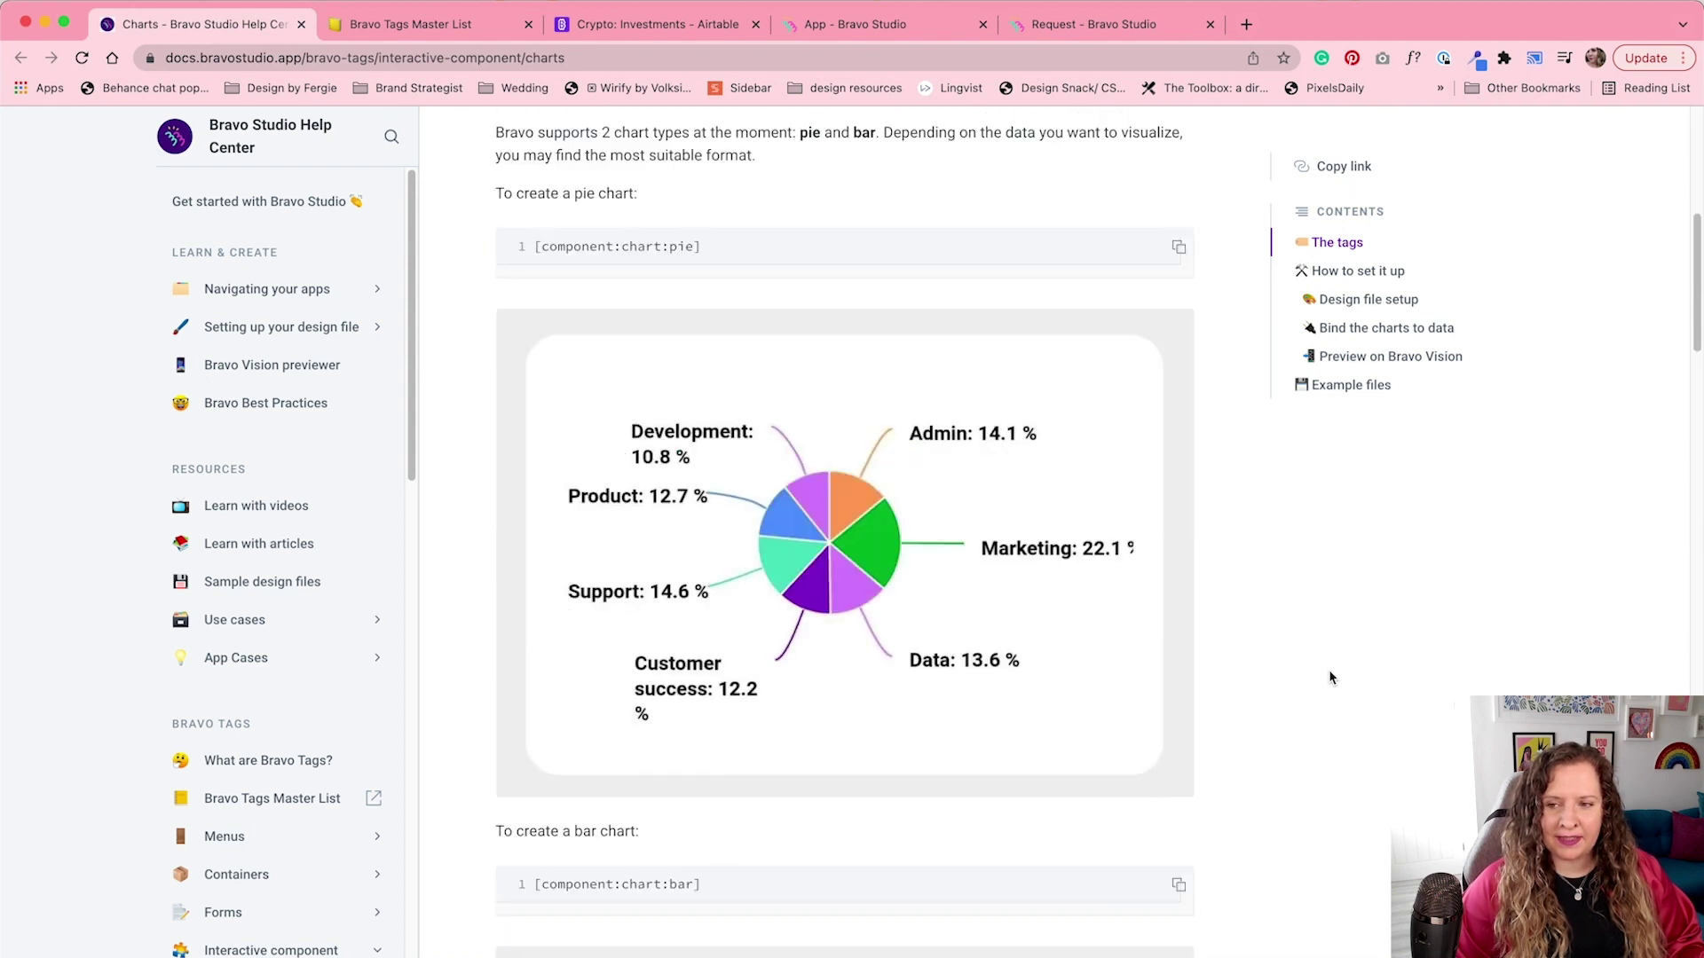
pyautogui.scroll(5, 1330, 678)
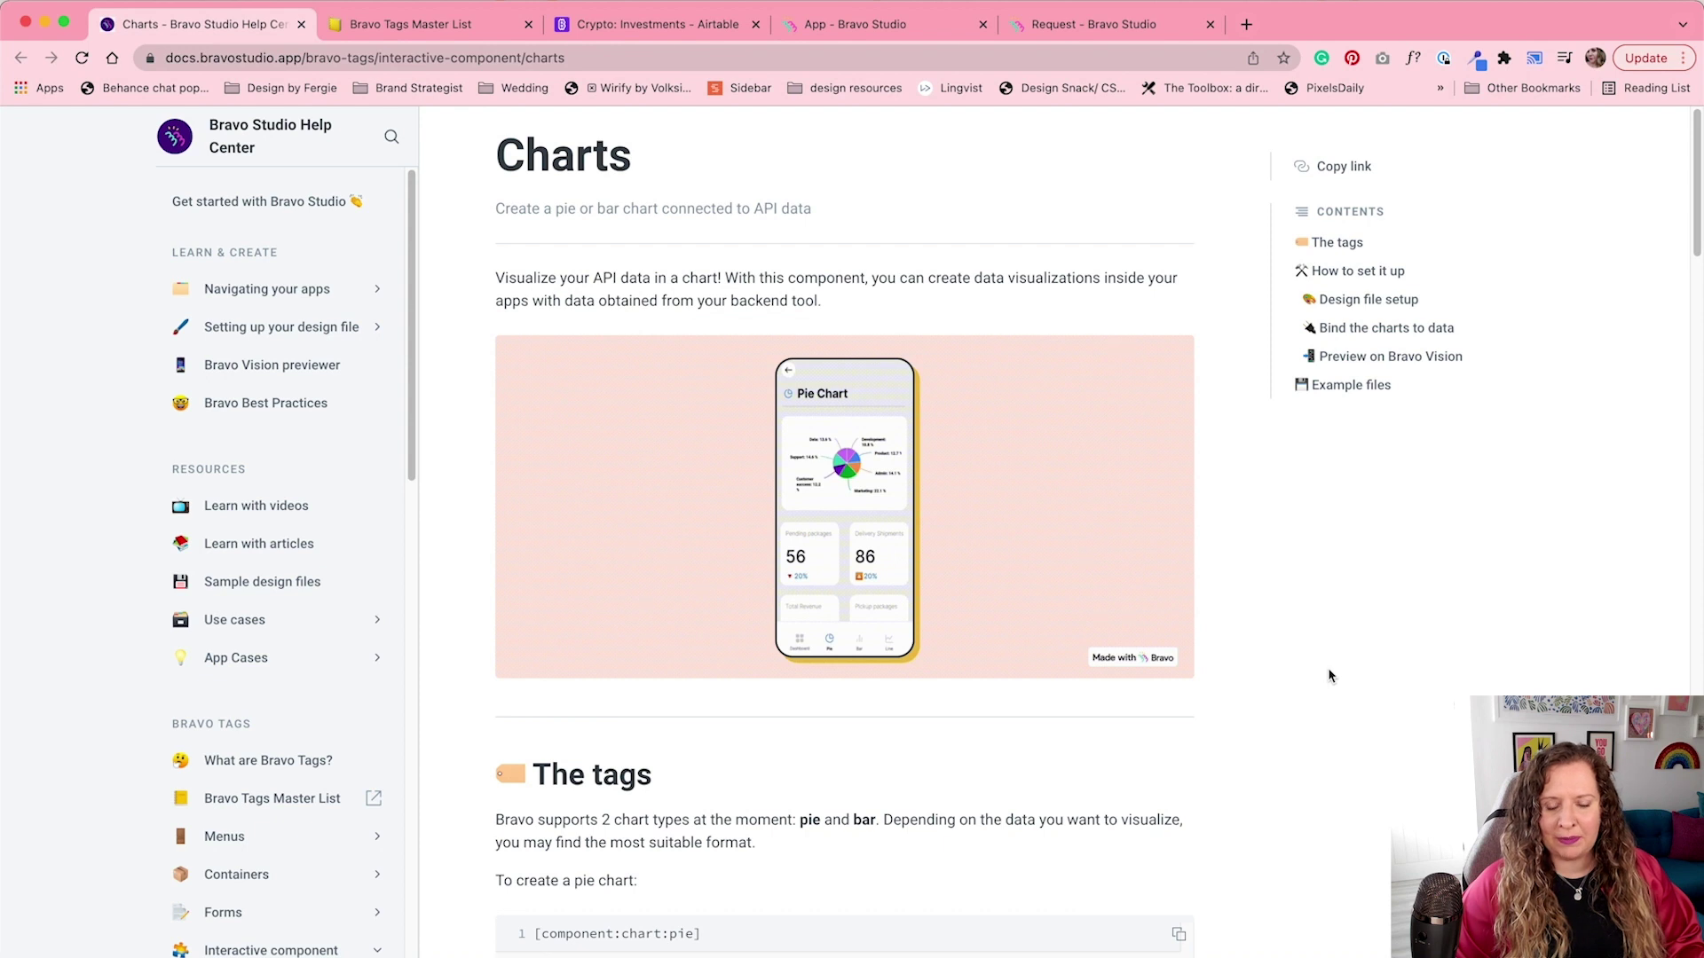
pyautogui.press('super+Tab')
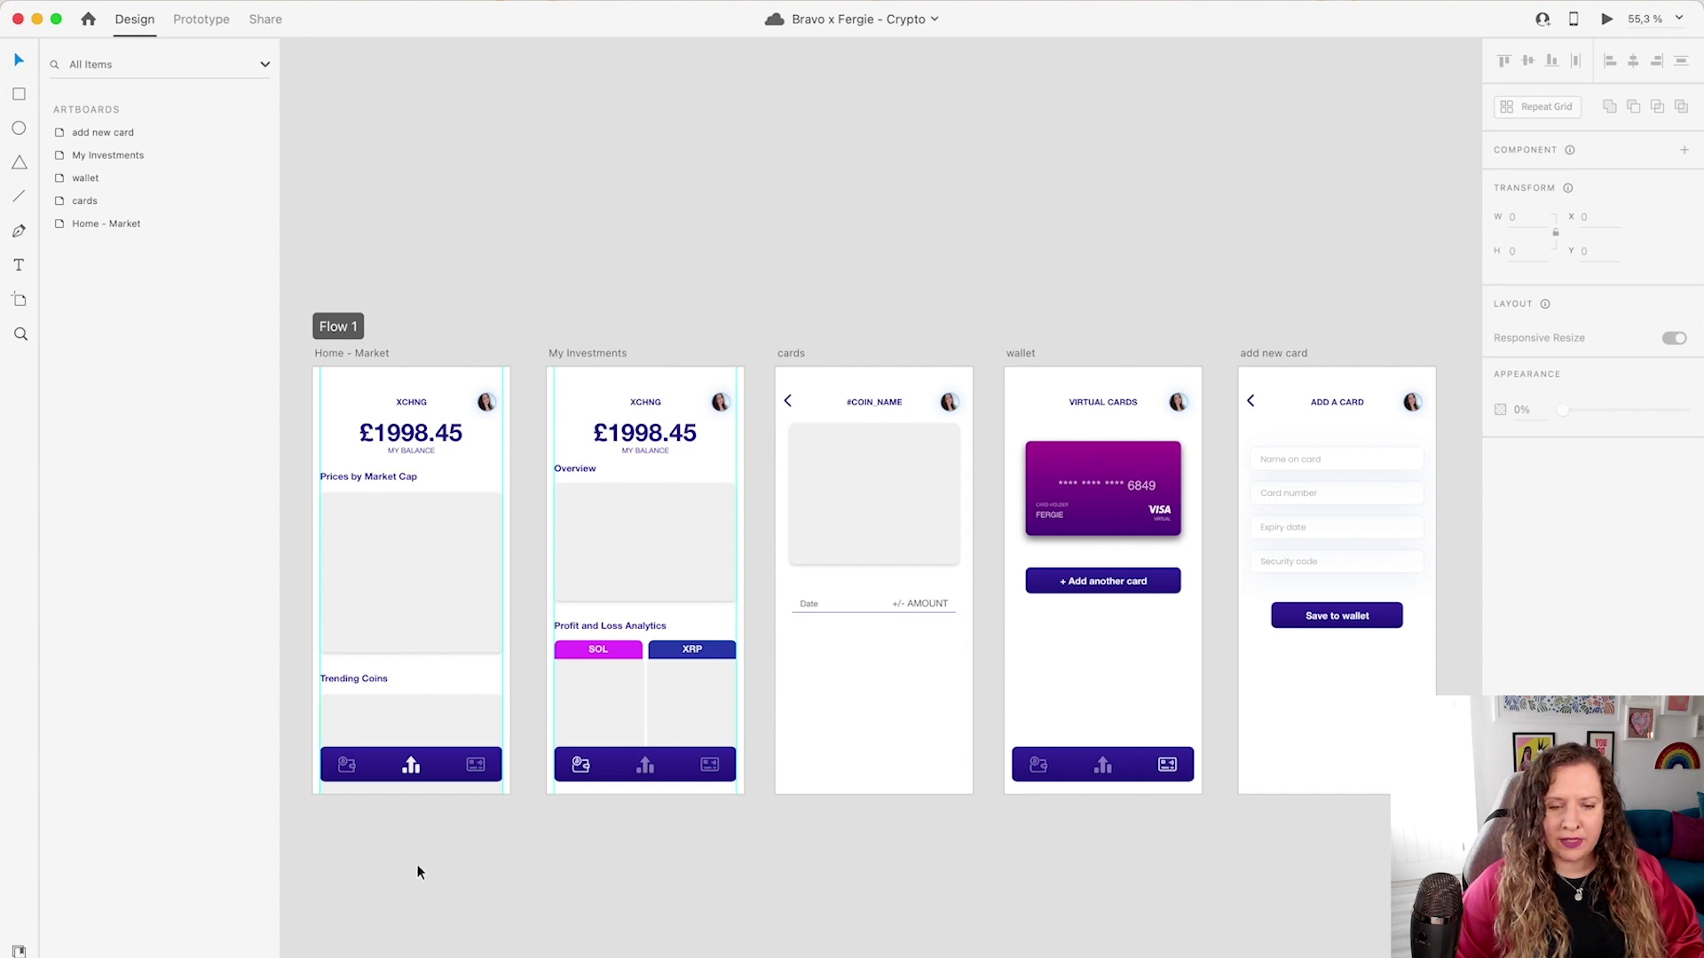
# Pan across the artboards to review the wallet and add-new-card screens
pyautogui.scroll(5, 382, 743)
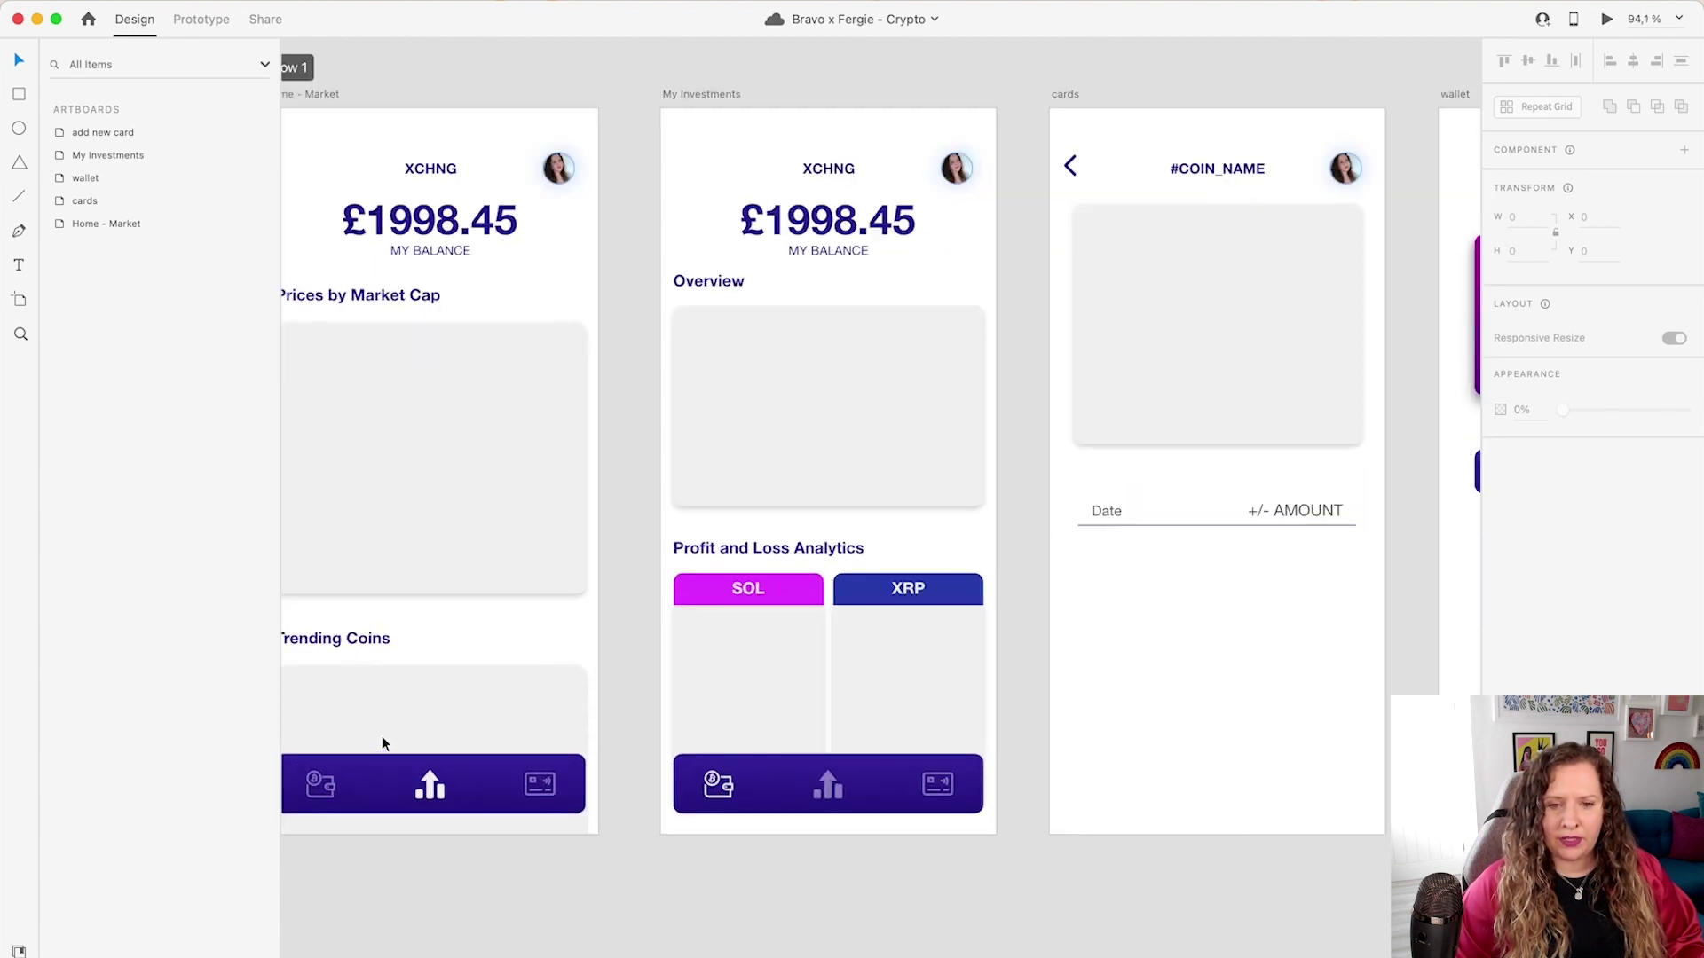
pyautogui.hscroll(-5, 503, 903)
pyautogui.scroll(2, 504, 903)
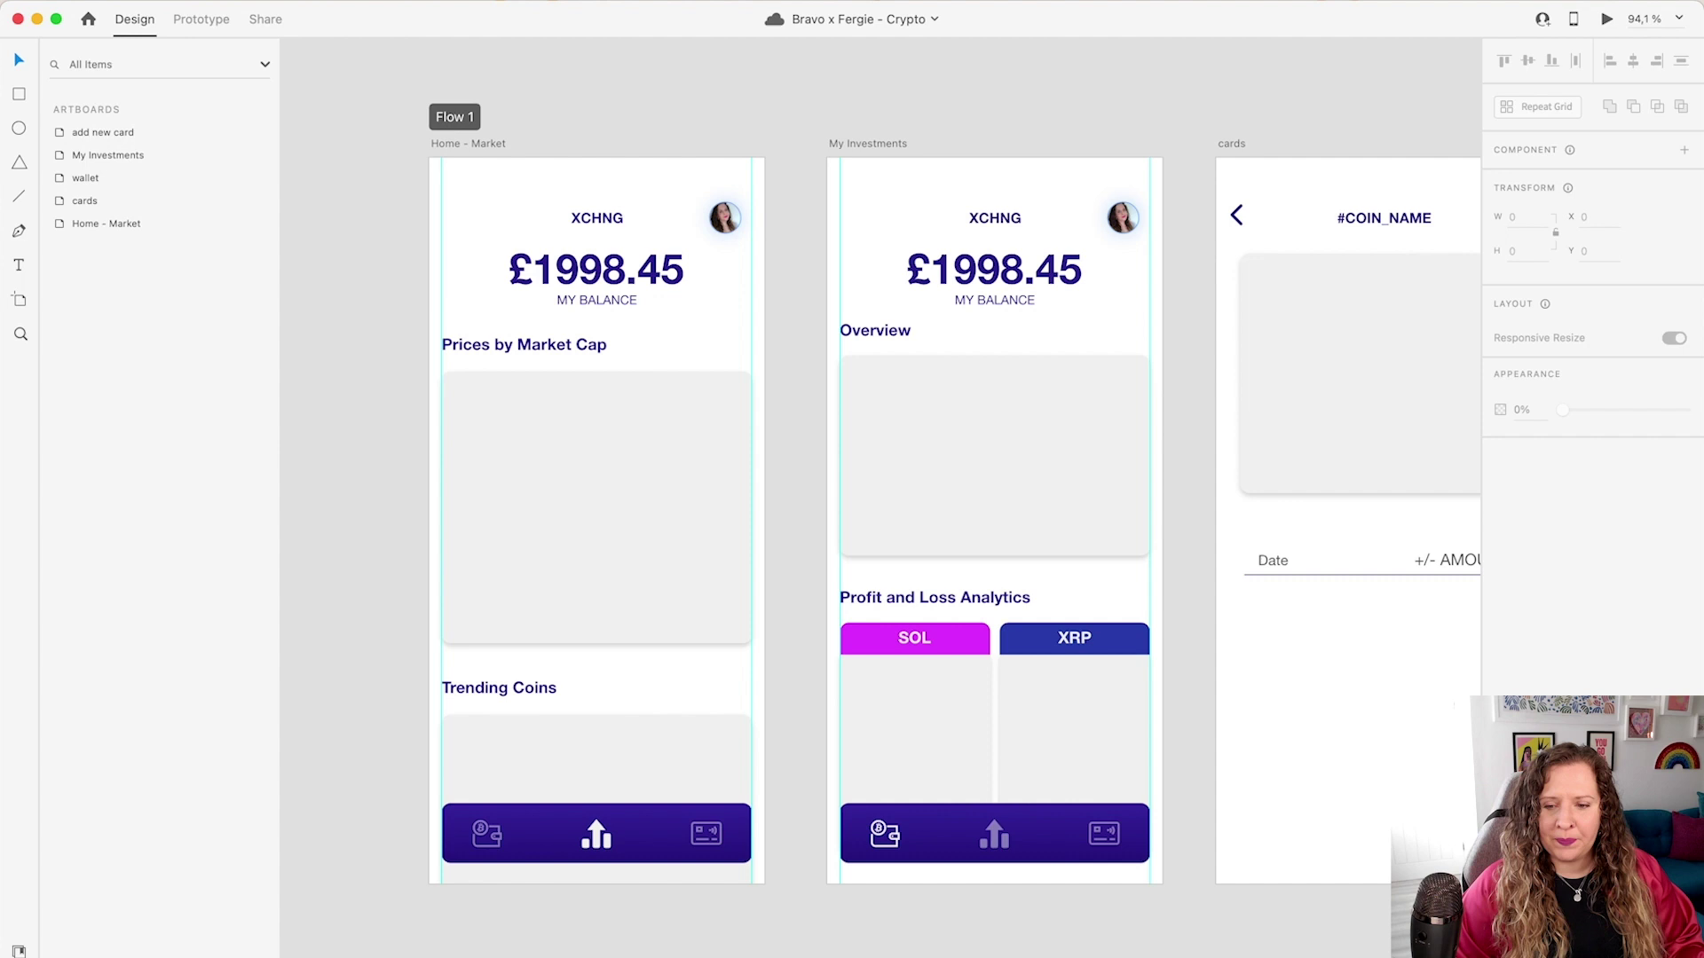
pyautogui.hscroll(1, 1253, 956)
pyautogui.hscroll(10, 1253, 956)
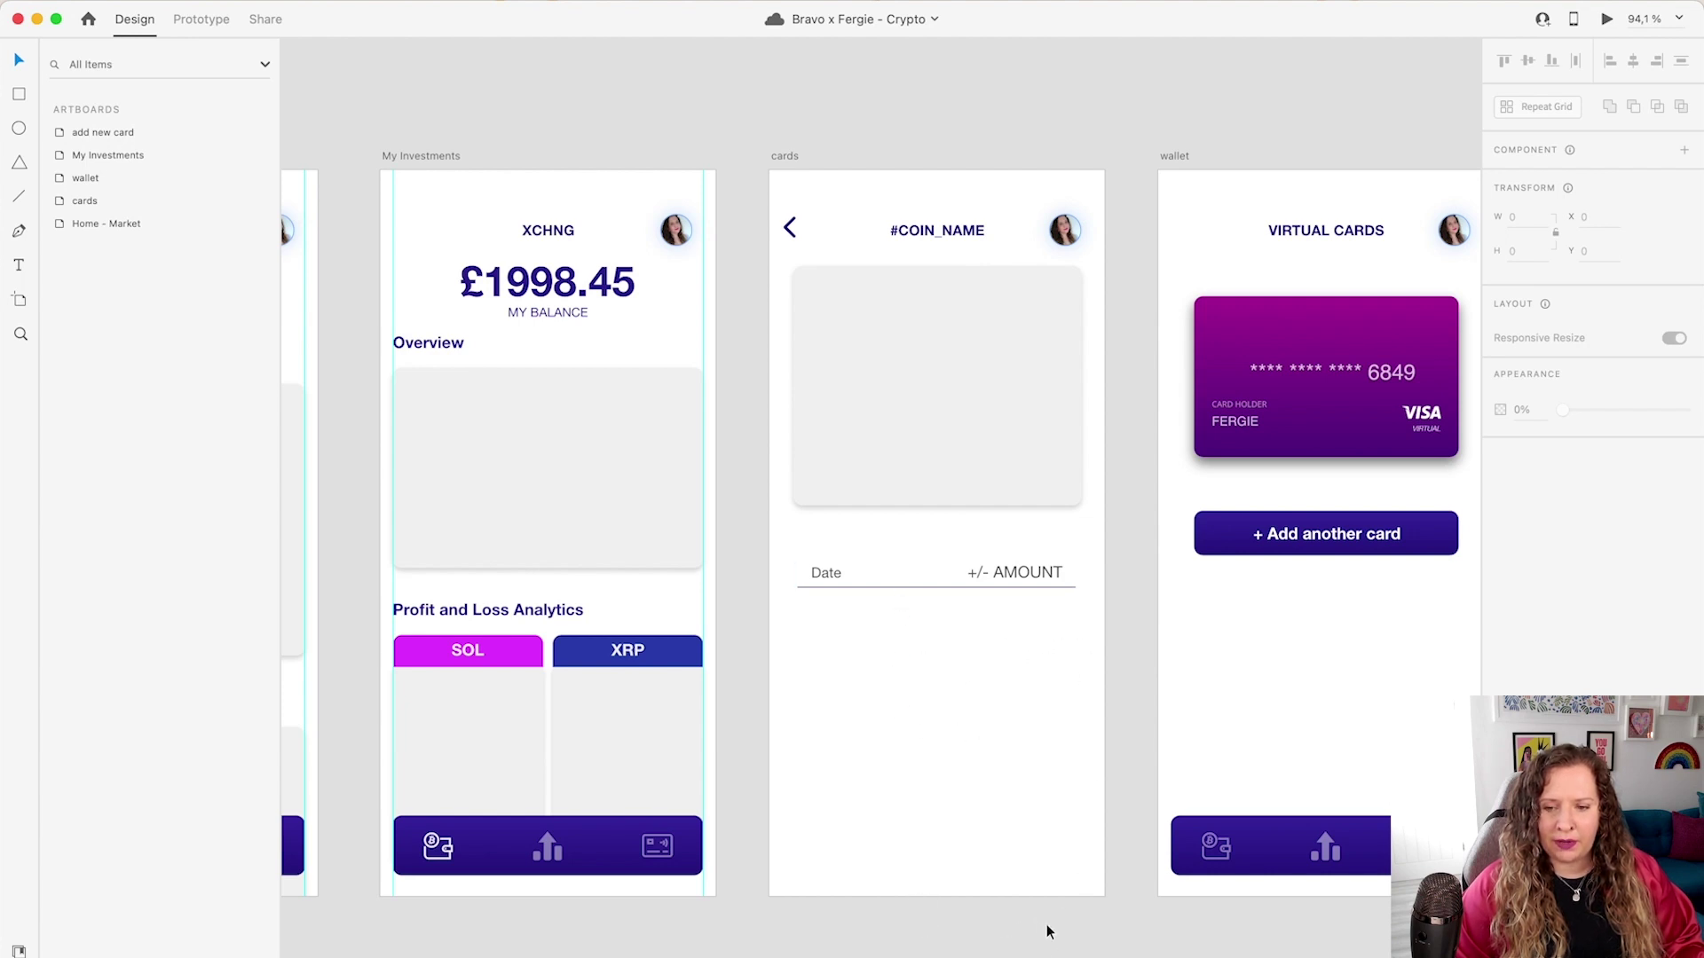
pyautogui.hscroll(6, 1050, 928)
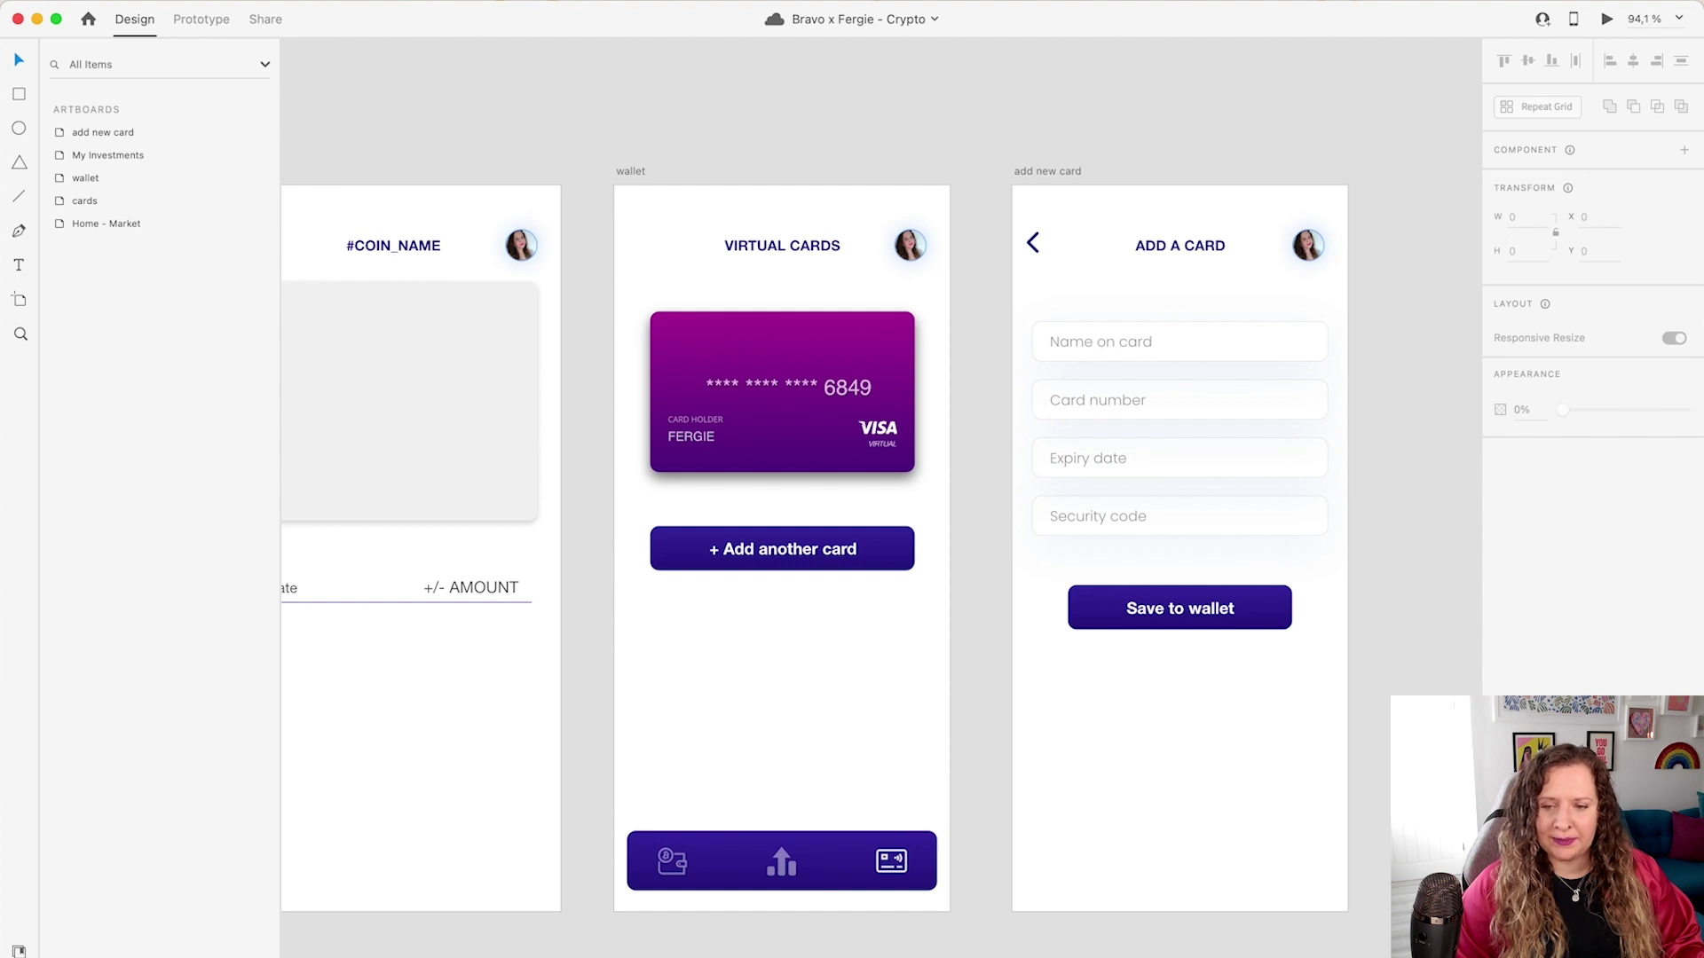
# Select the Home - Market artboard's Topbar group to list its tagged container layers
pyautogui.press('super+0')
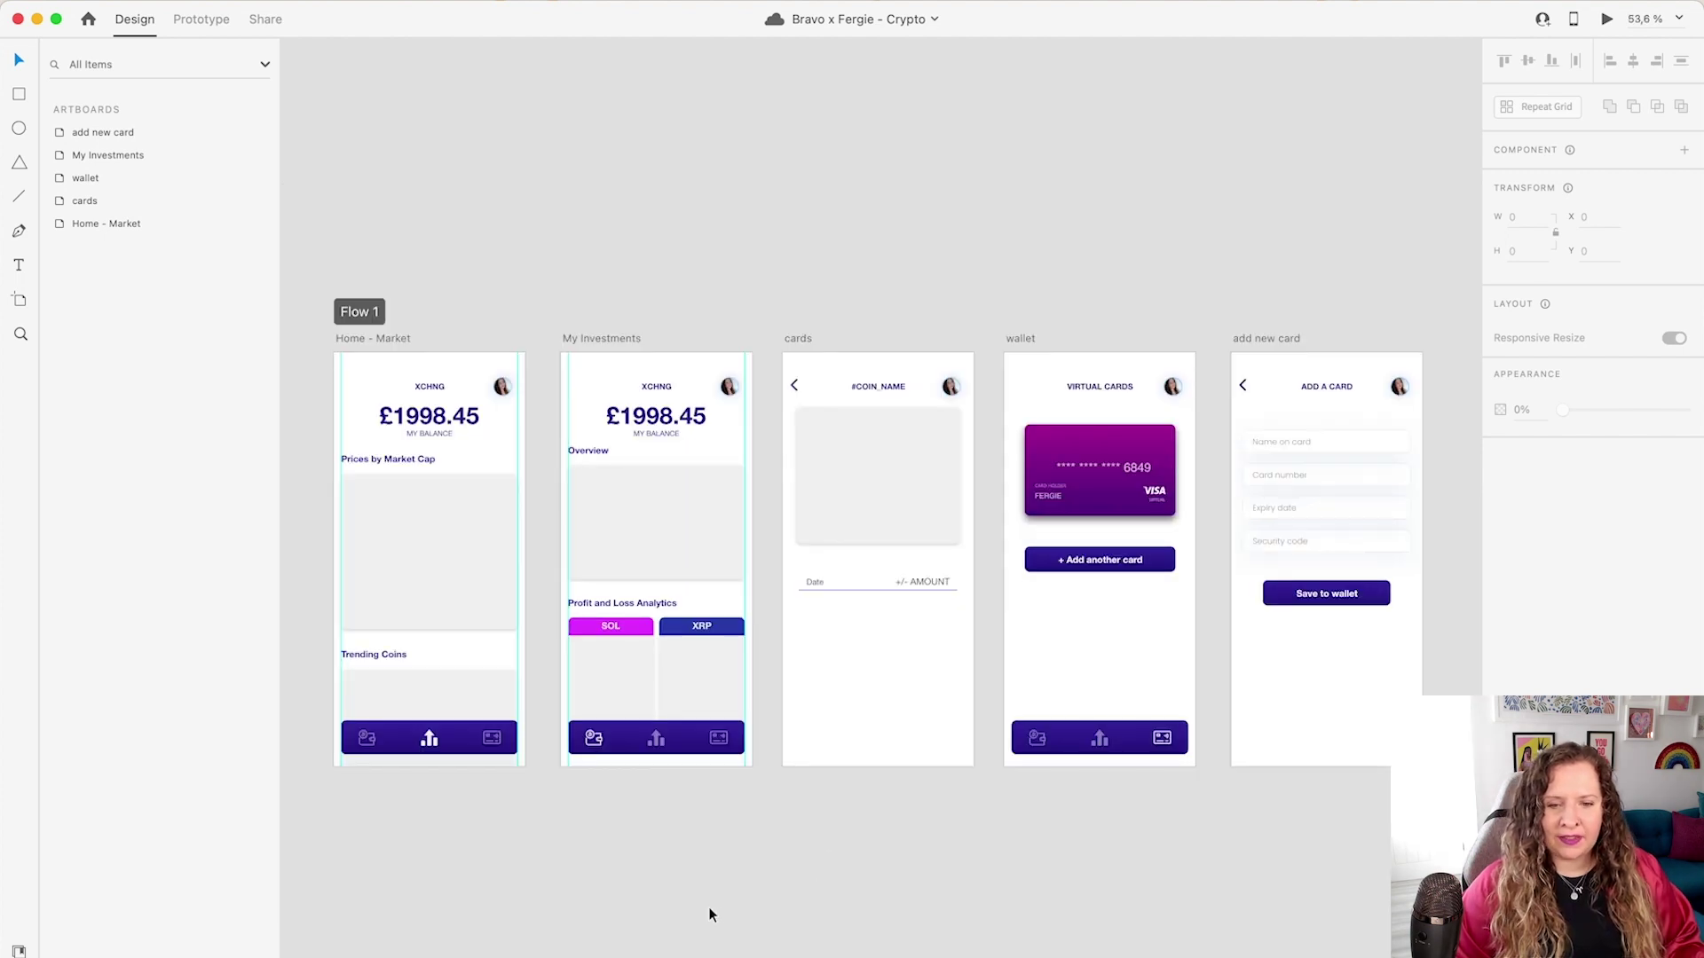
pyautogui.scroll(8, 340, 591)
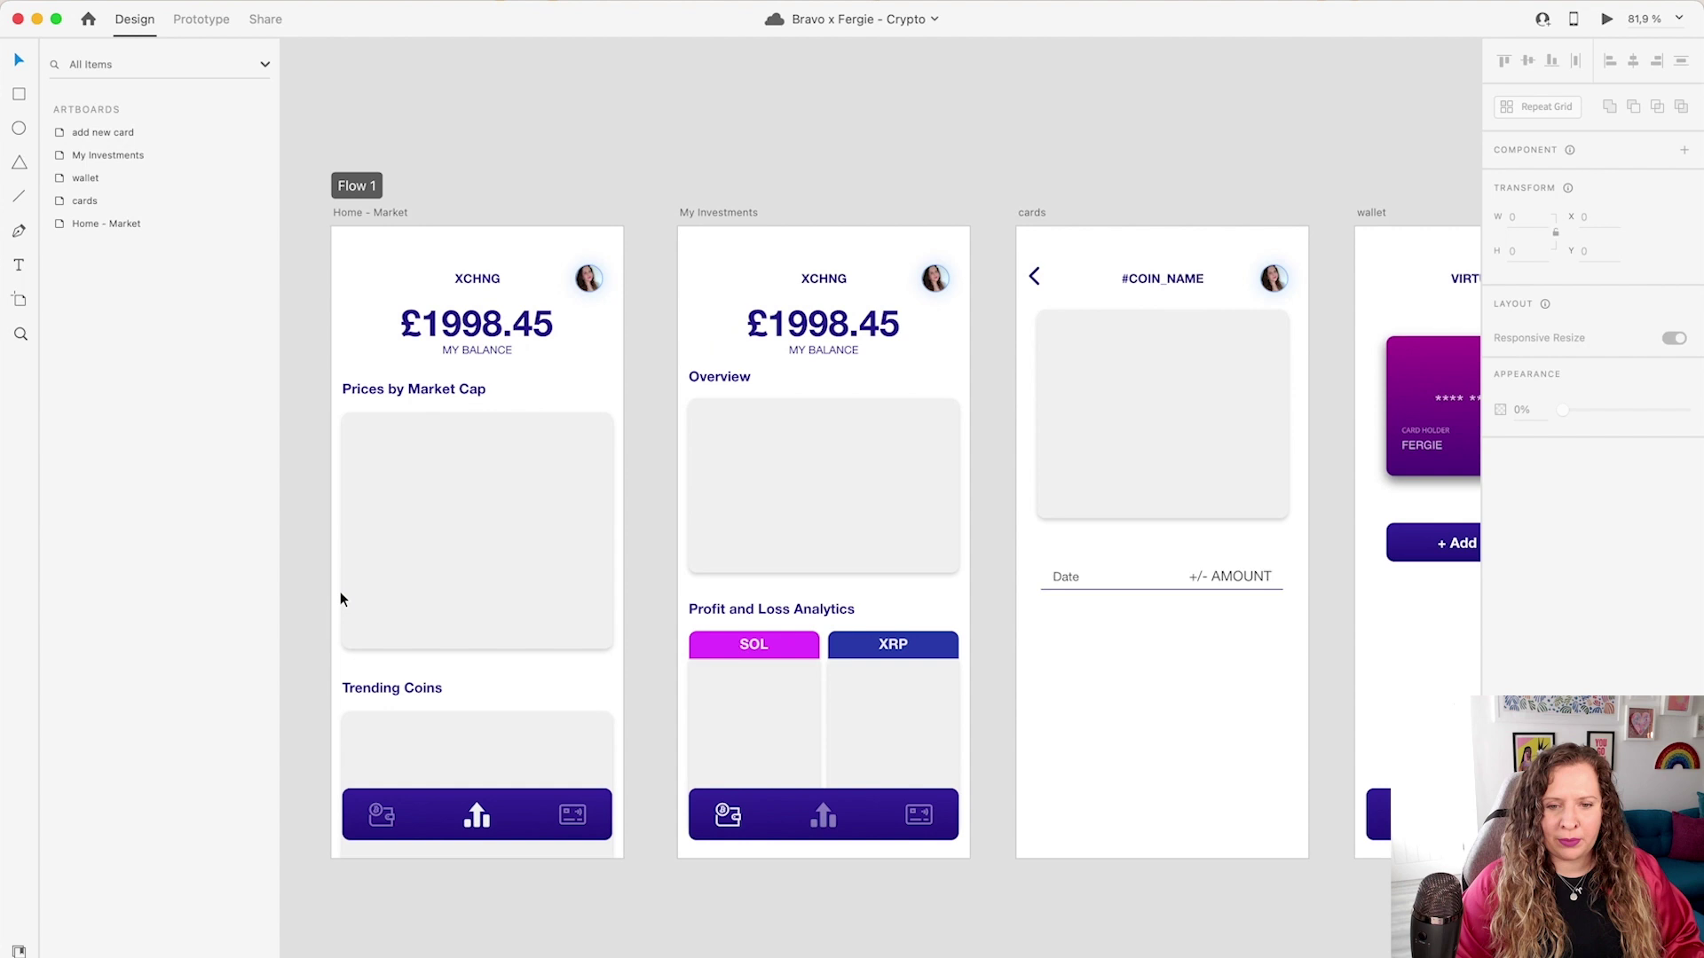
pyautogui.scroll(1, 340, 599)
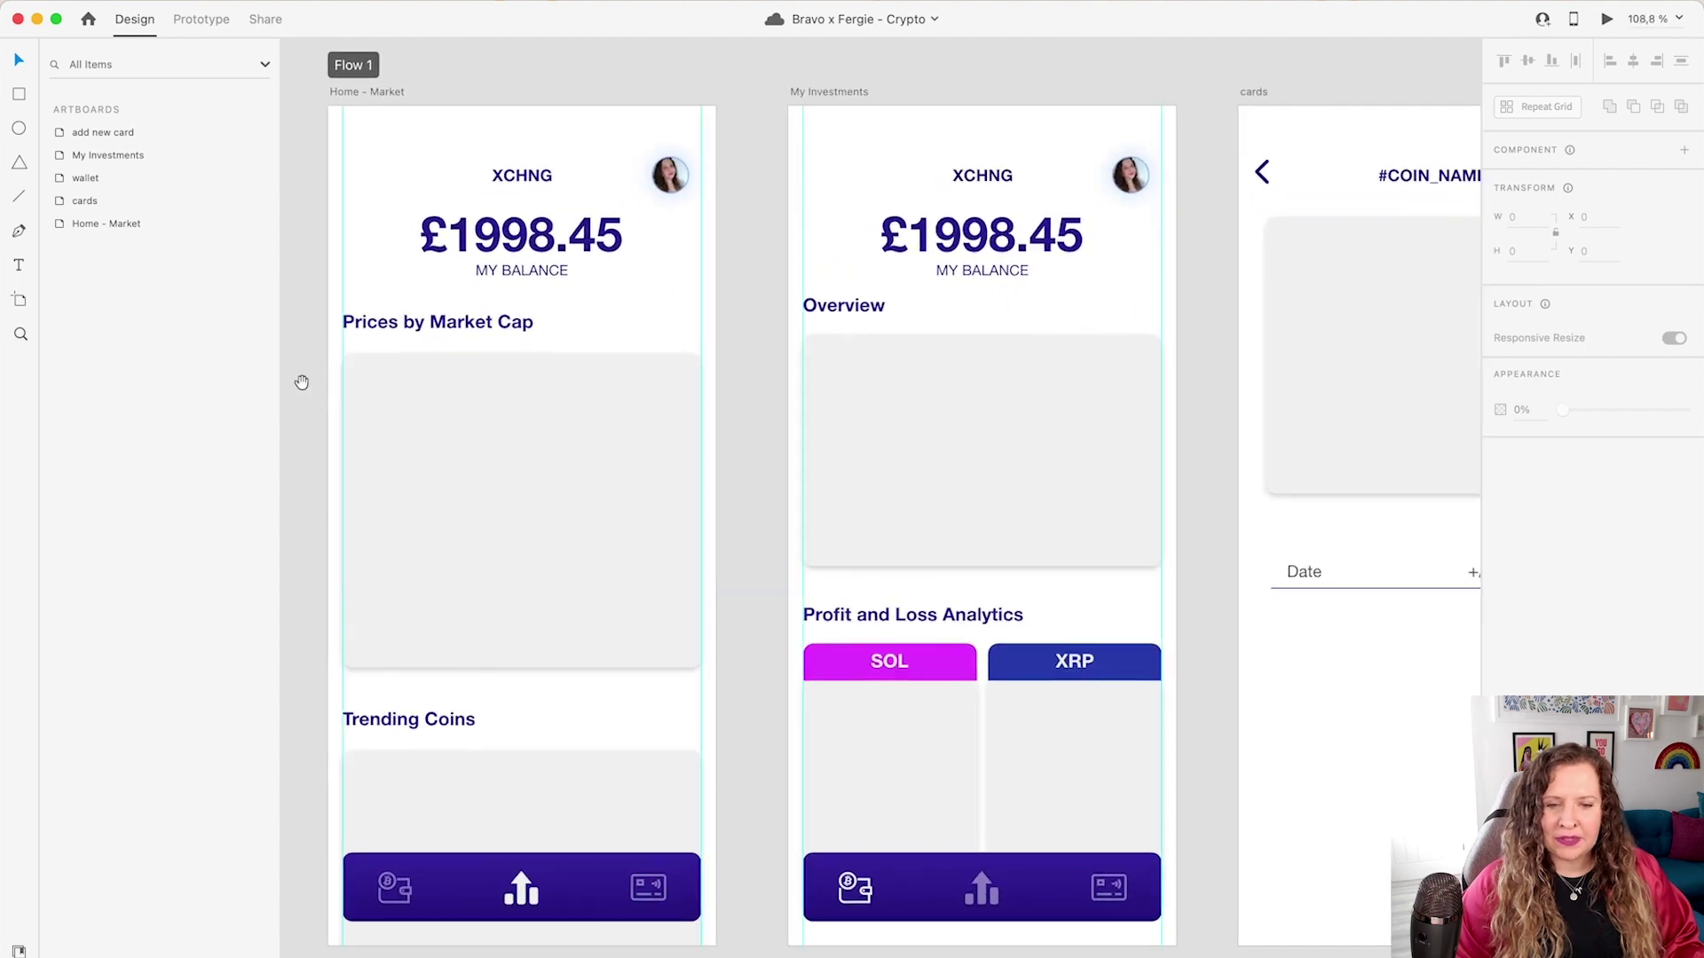
pyautogui.moveTo(302, 382); pyautogui.dragTo(341, 419)
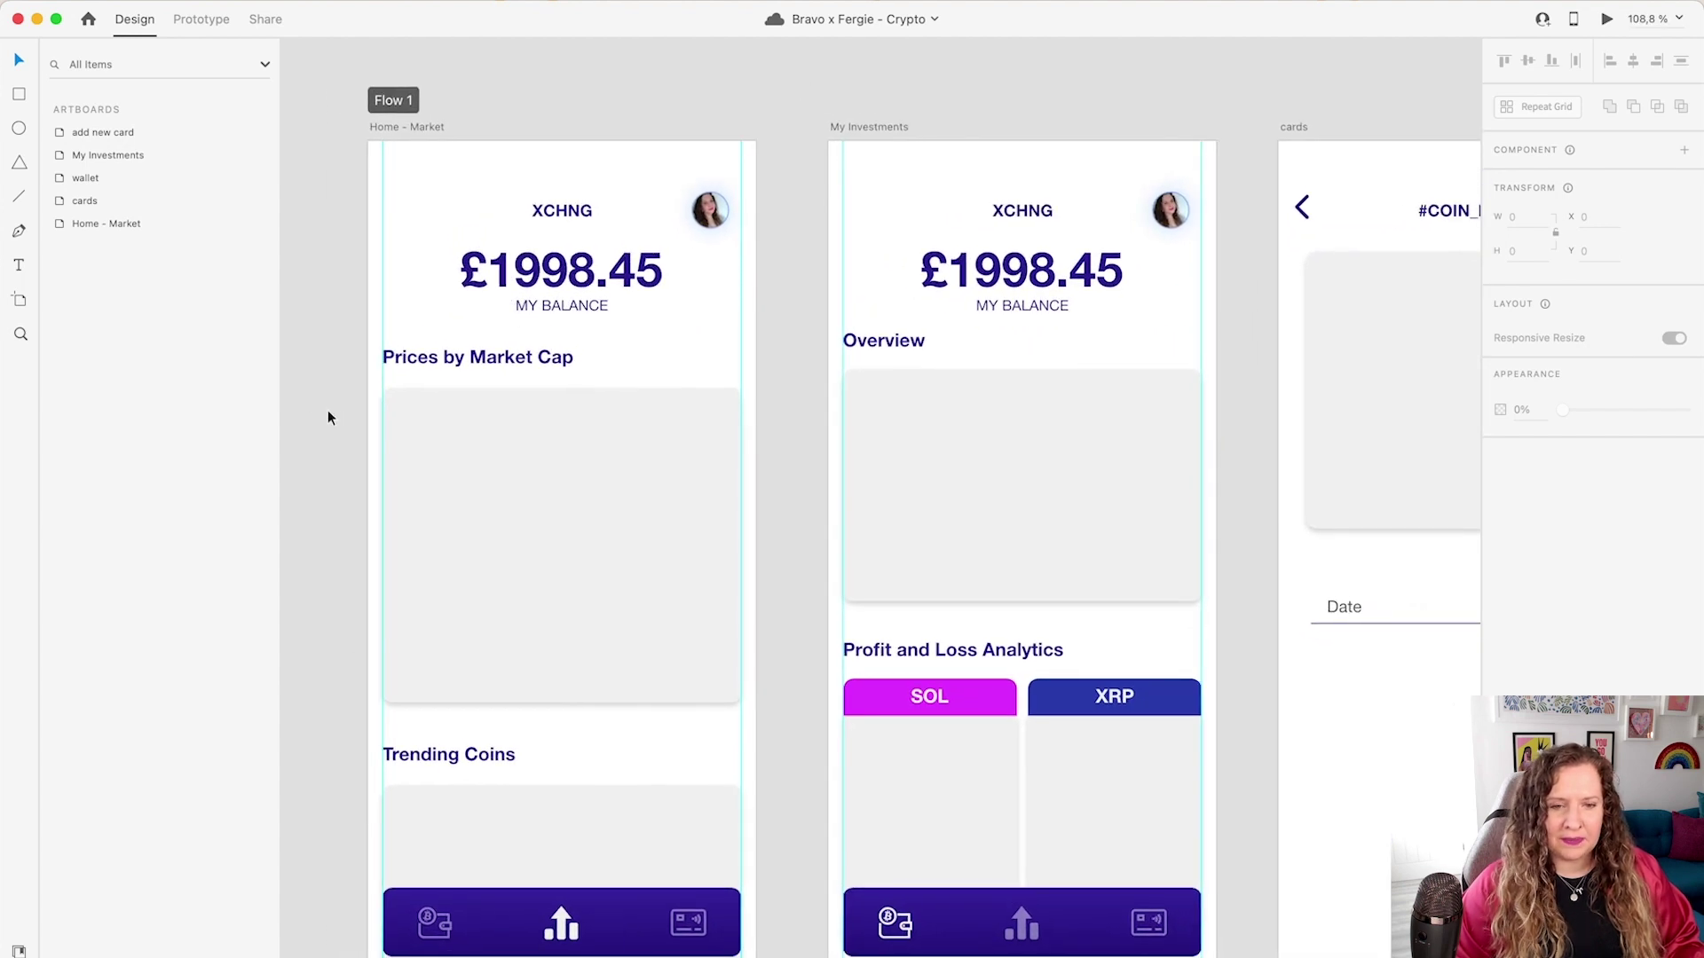
pyautogui.click(435, 127)
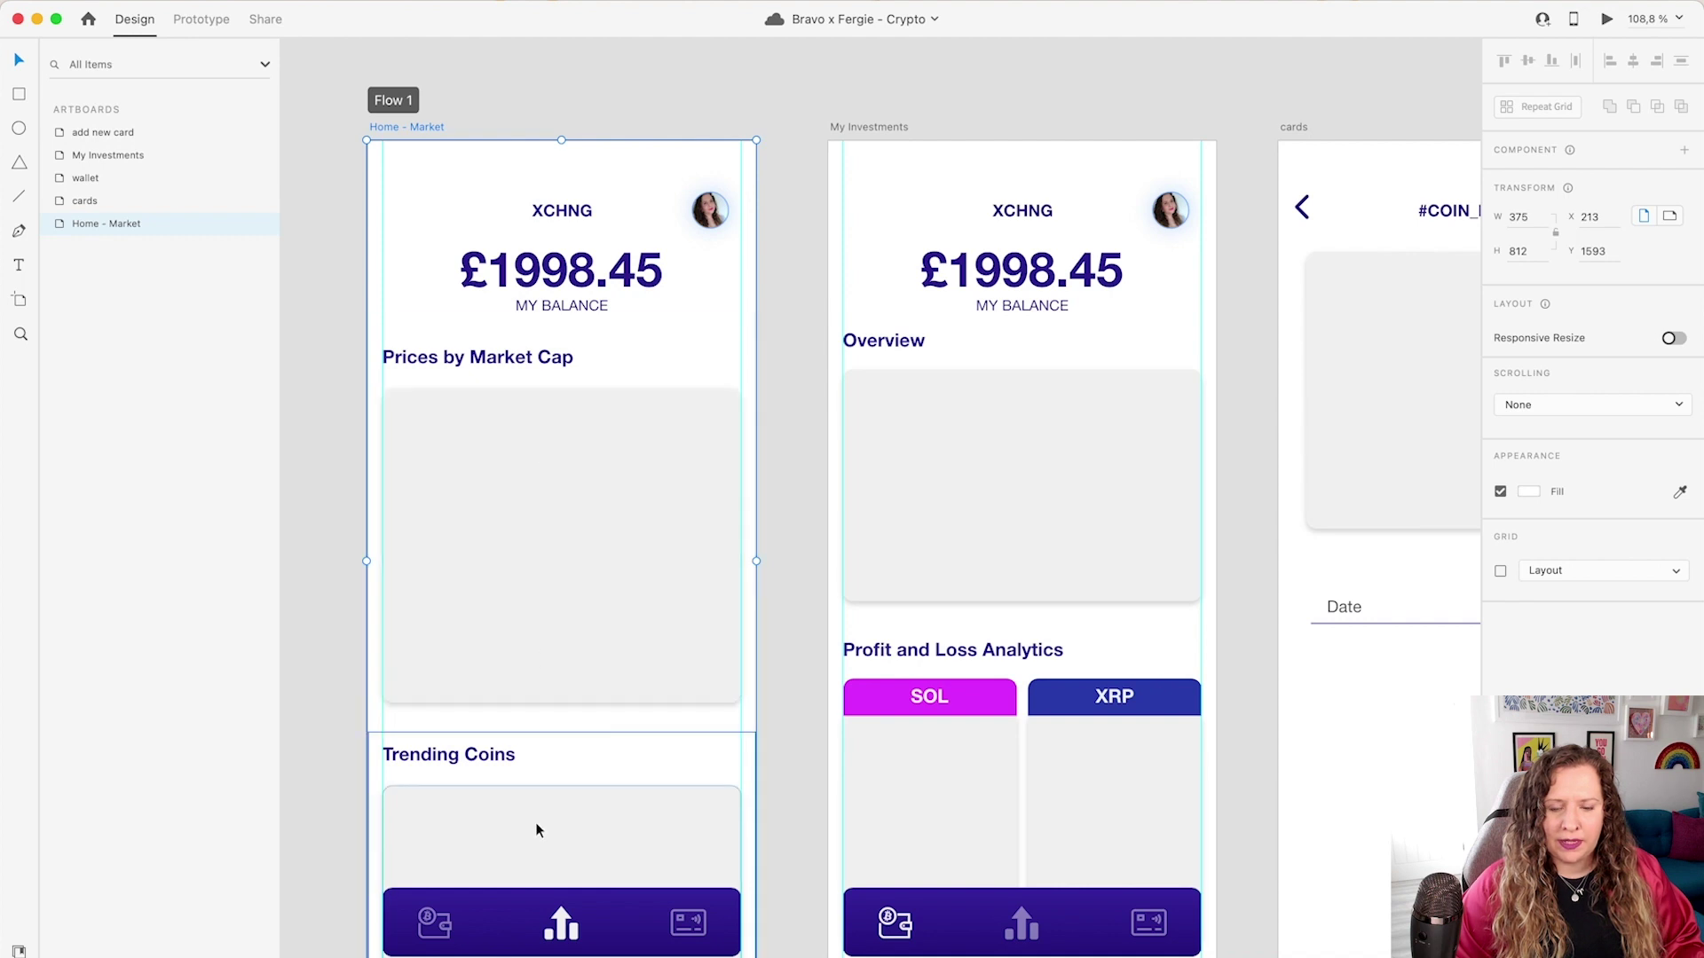
pyautogui.click(567, 213)
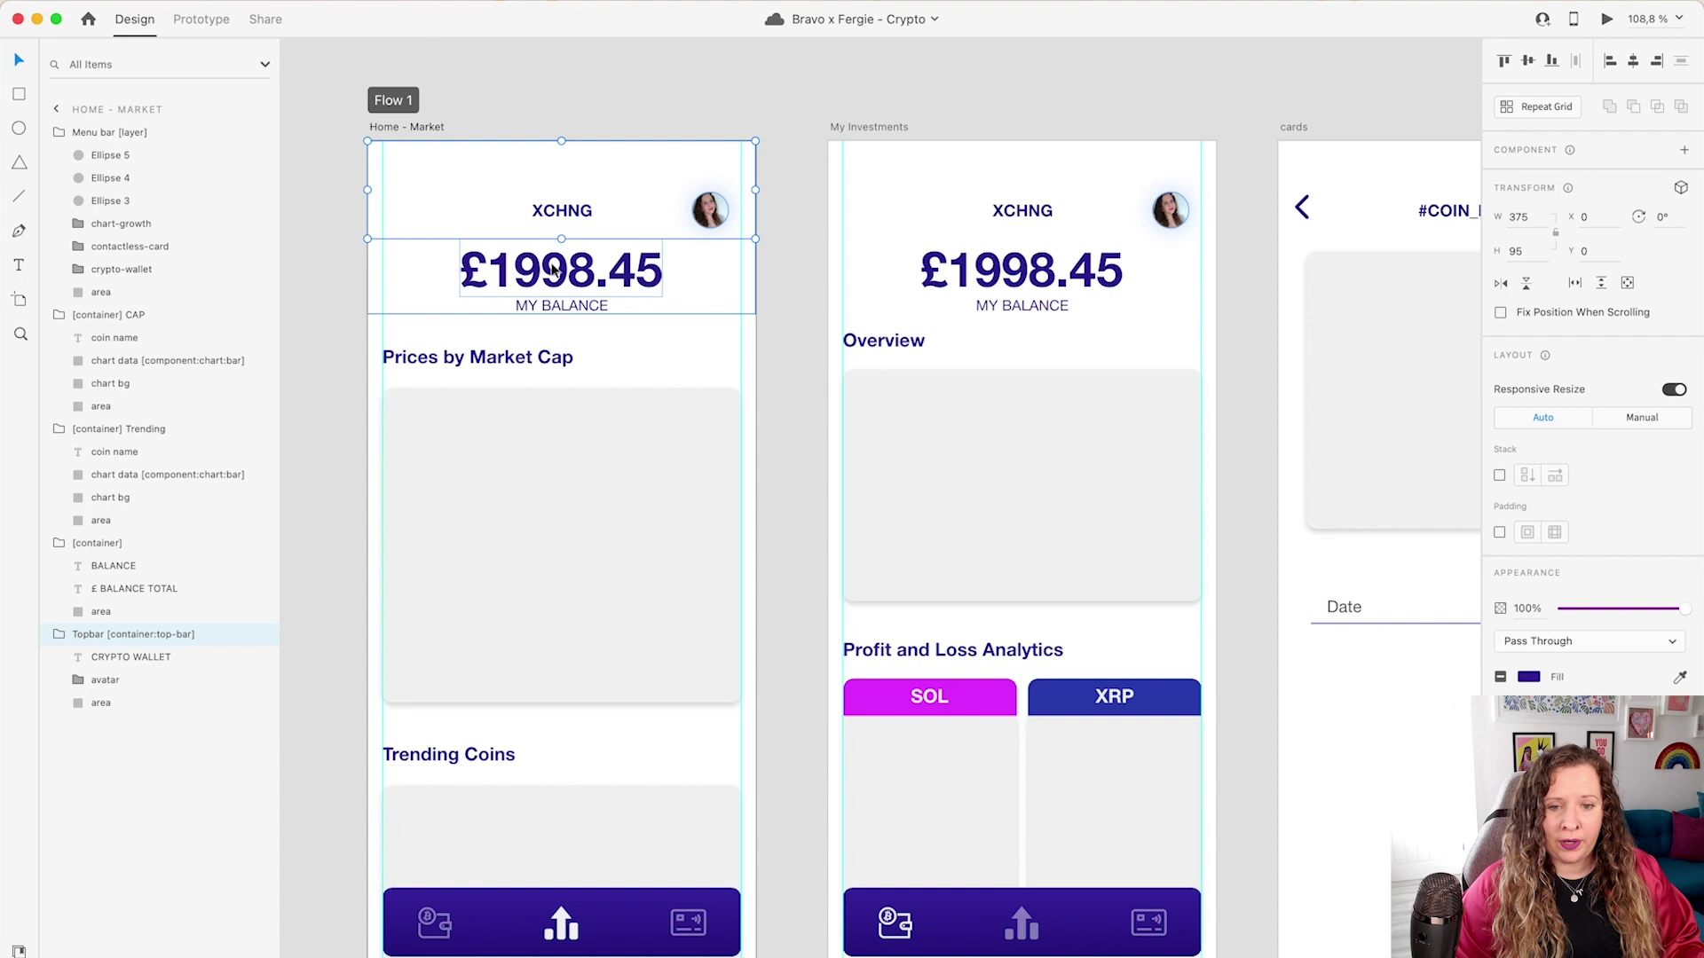
pyautogui.scroll(-2, 479, 375)
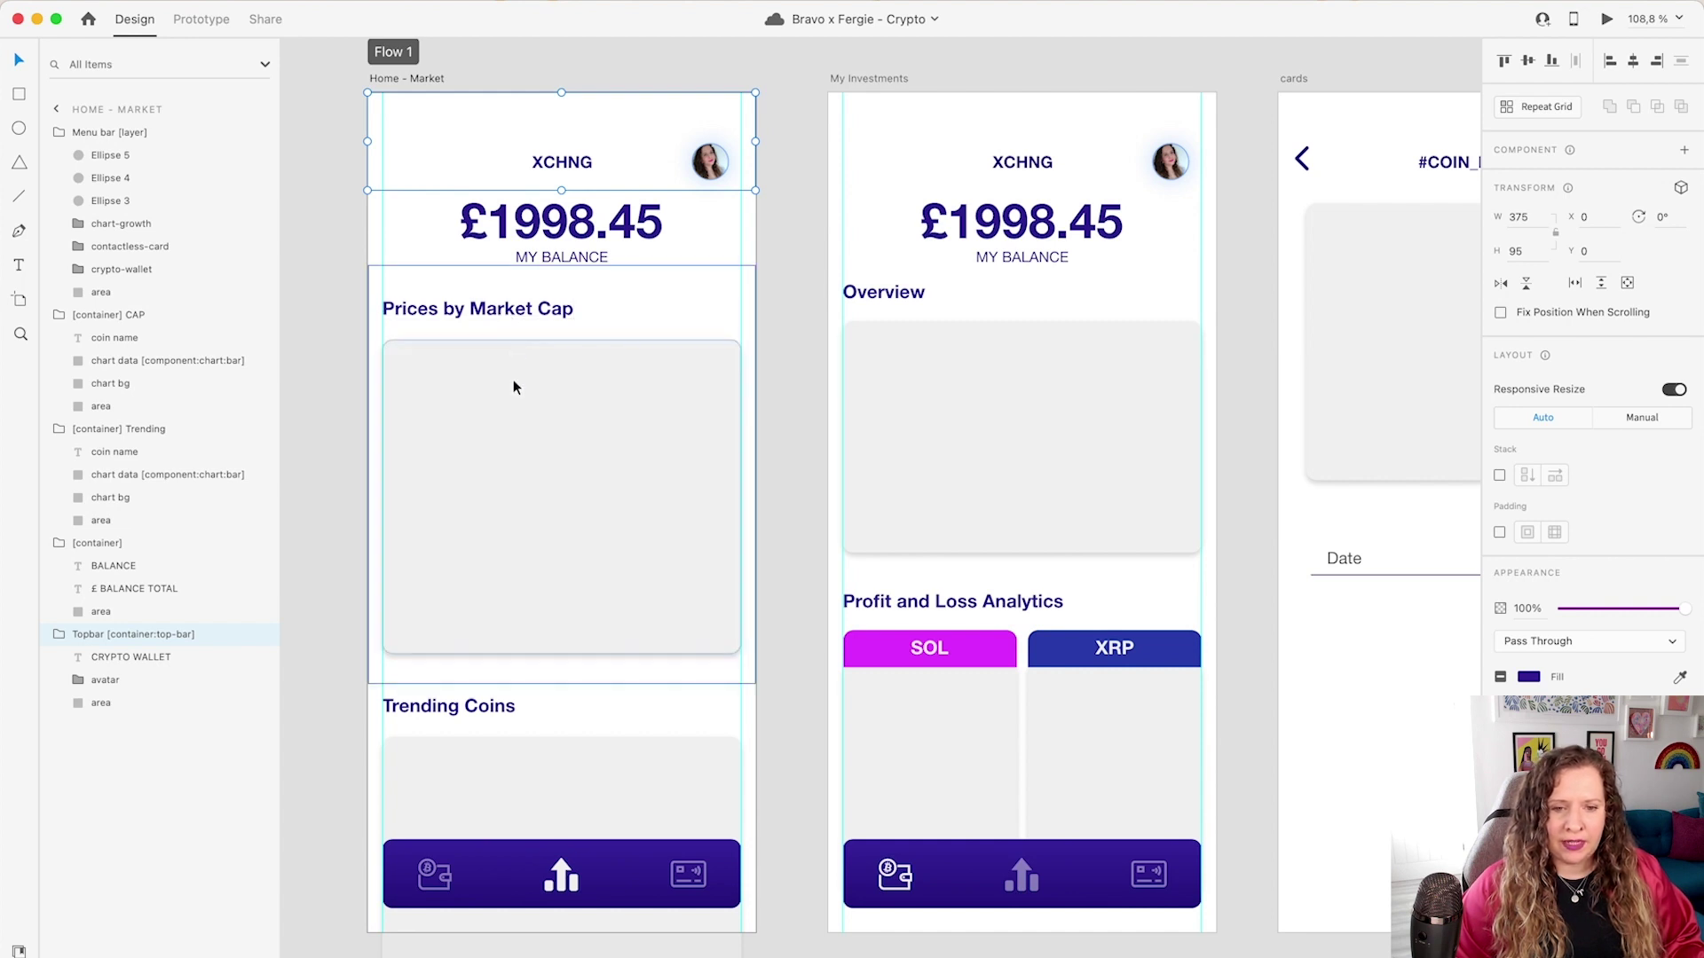
# Rename the Prices by Market Cap container's coin name layer to 'title'
pyautogui.click(520, 412)
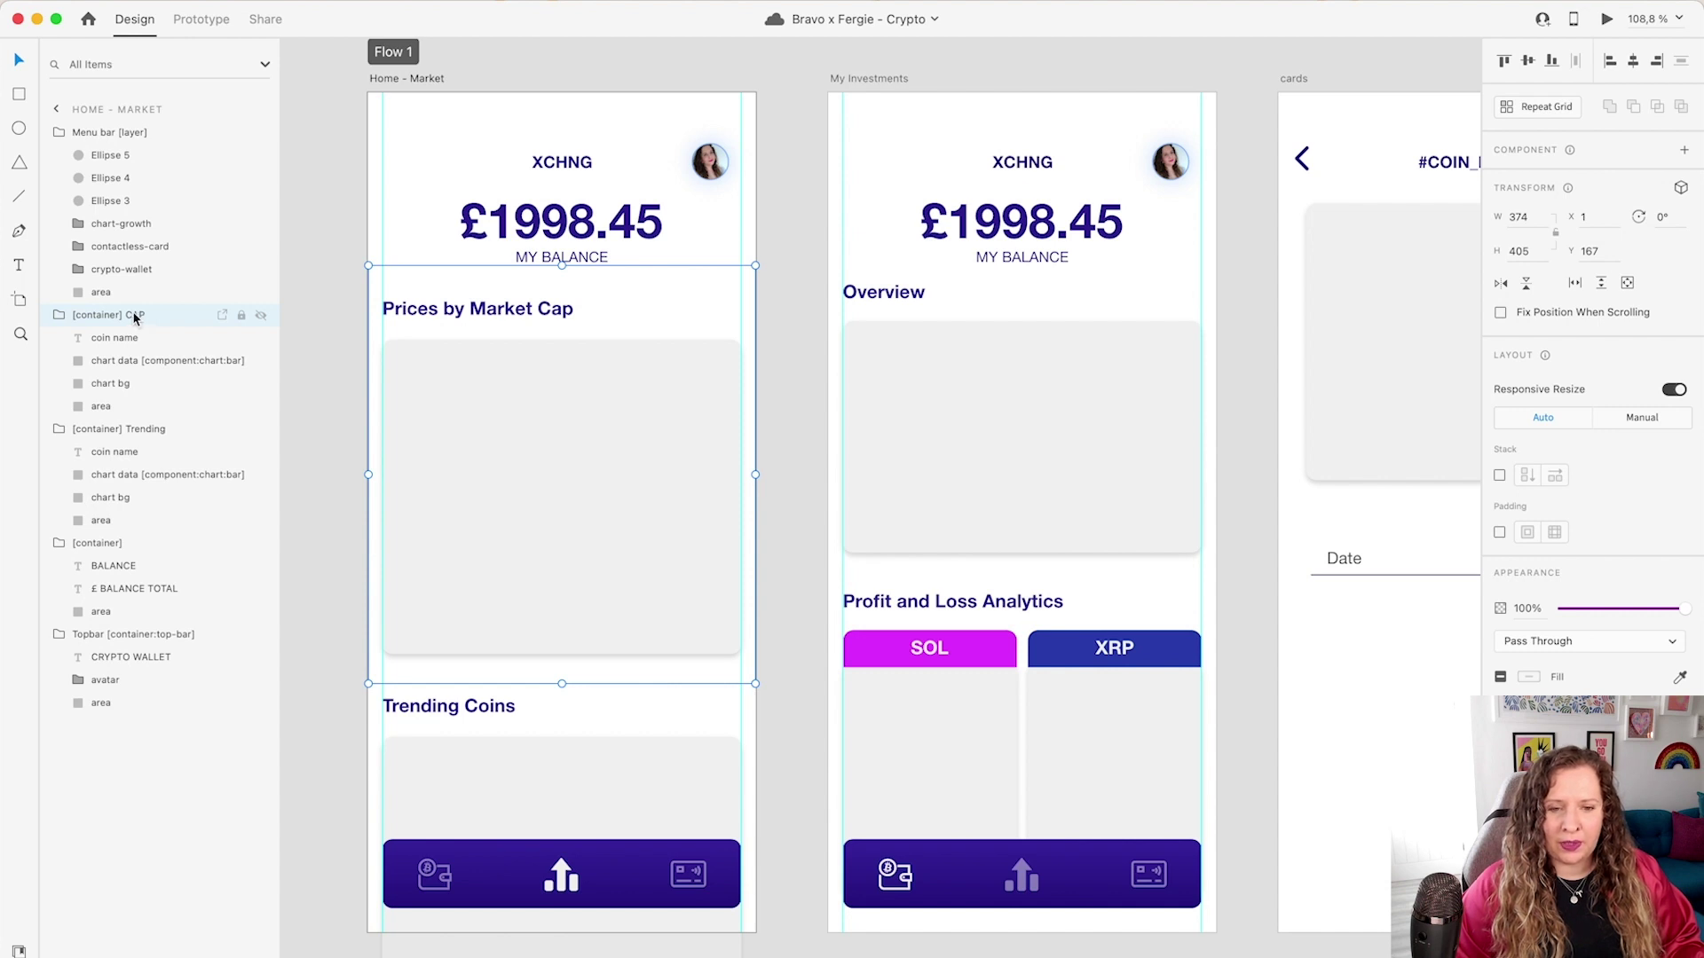
pyautogui.doubleClick(142, 338)
pyautogui.write('title')
pyautogui.press('Return')
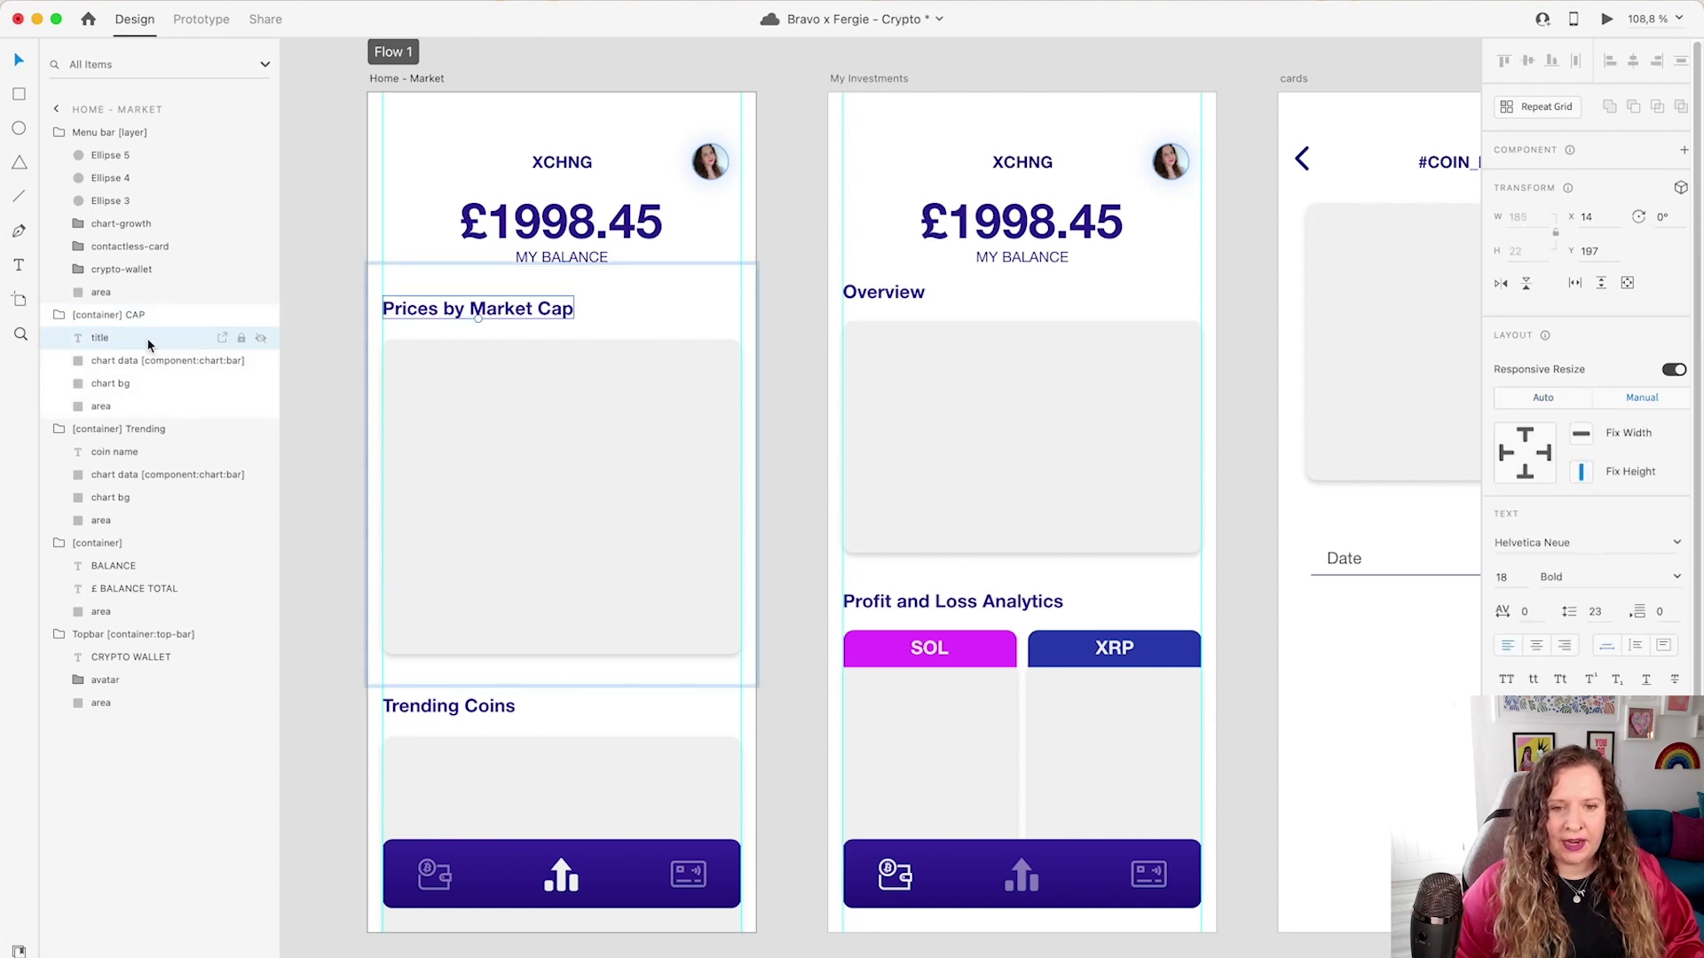
# Save the file and inspect the chart's area, chart bg and Trending Coins container
pyautogui.click(152, 408)
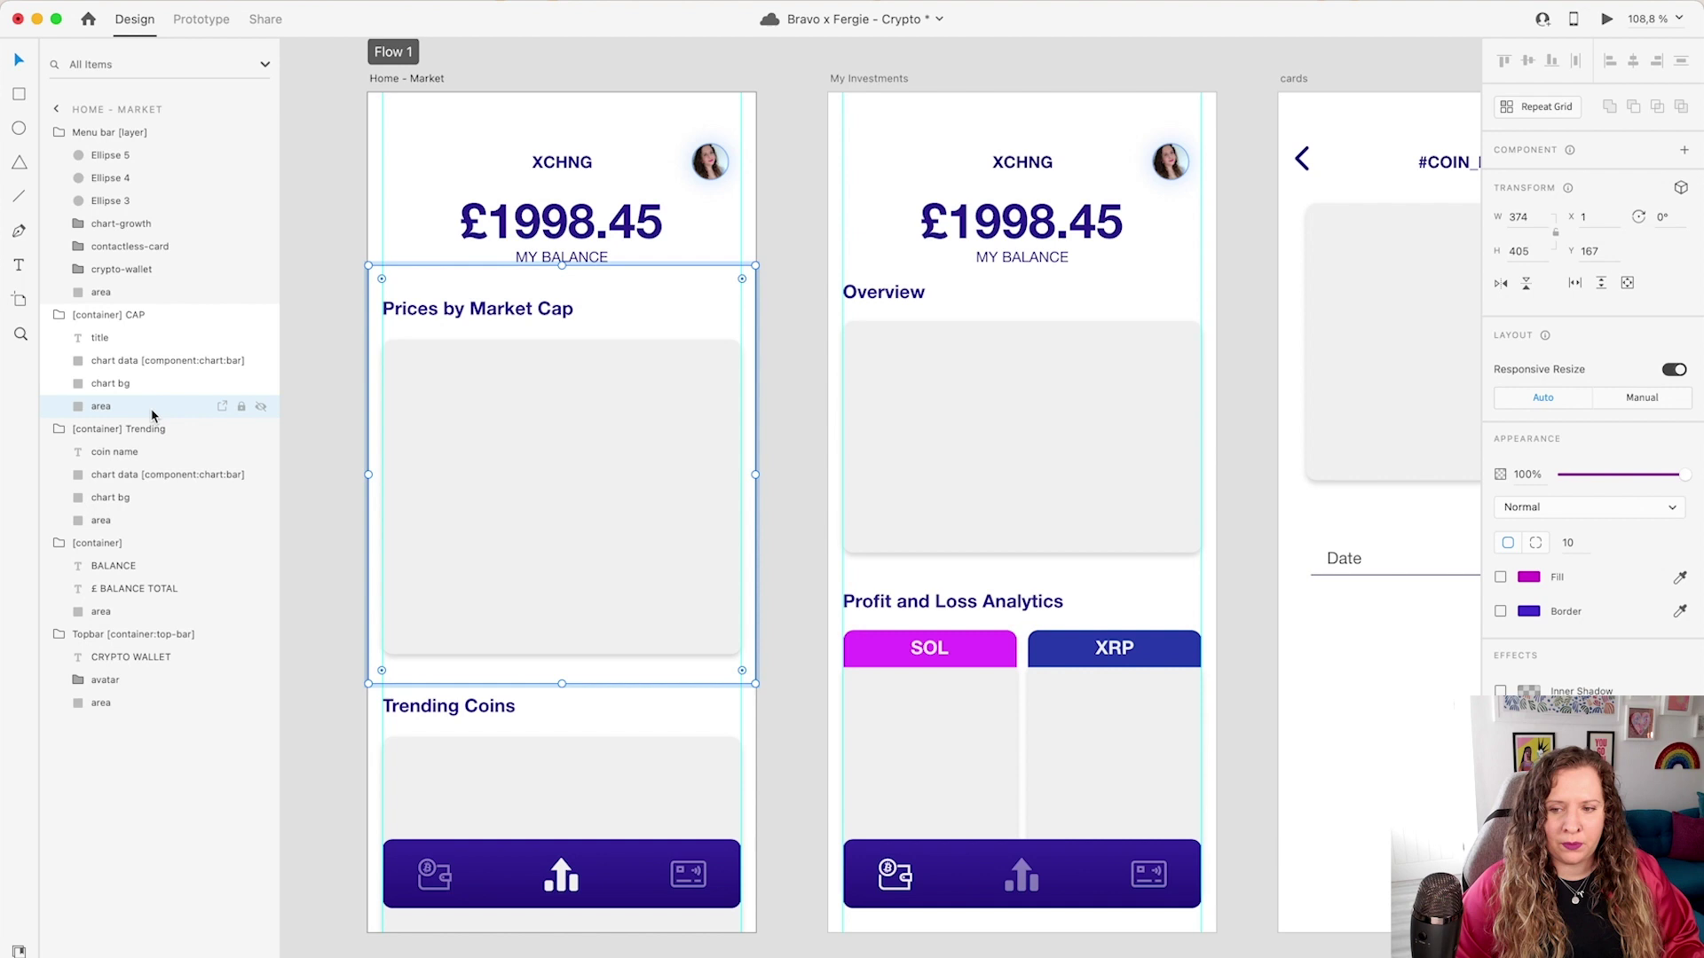
pyautogui.press('super+s')
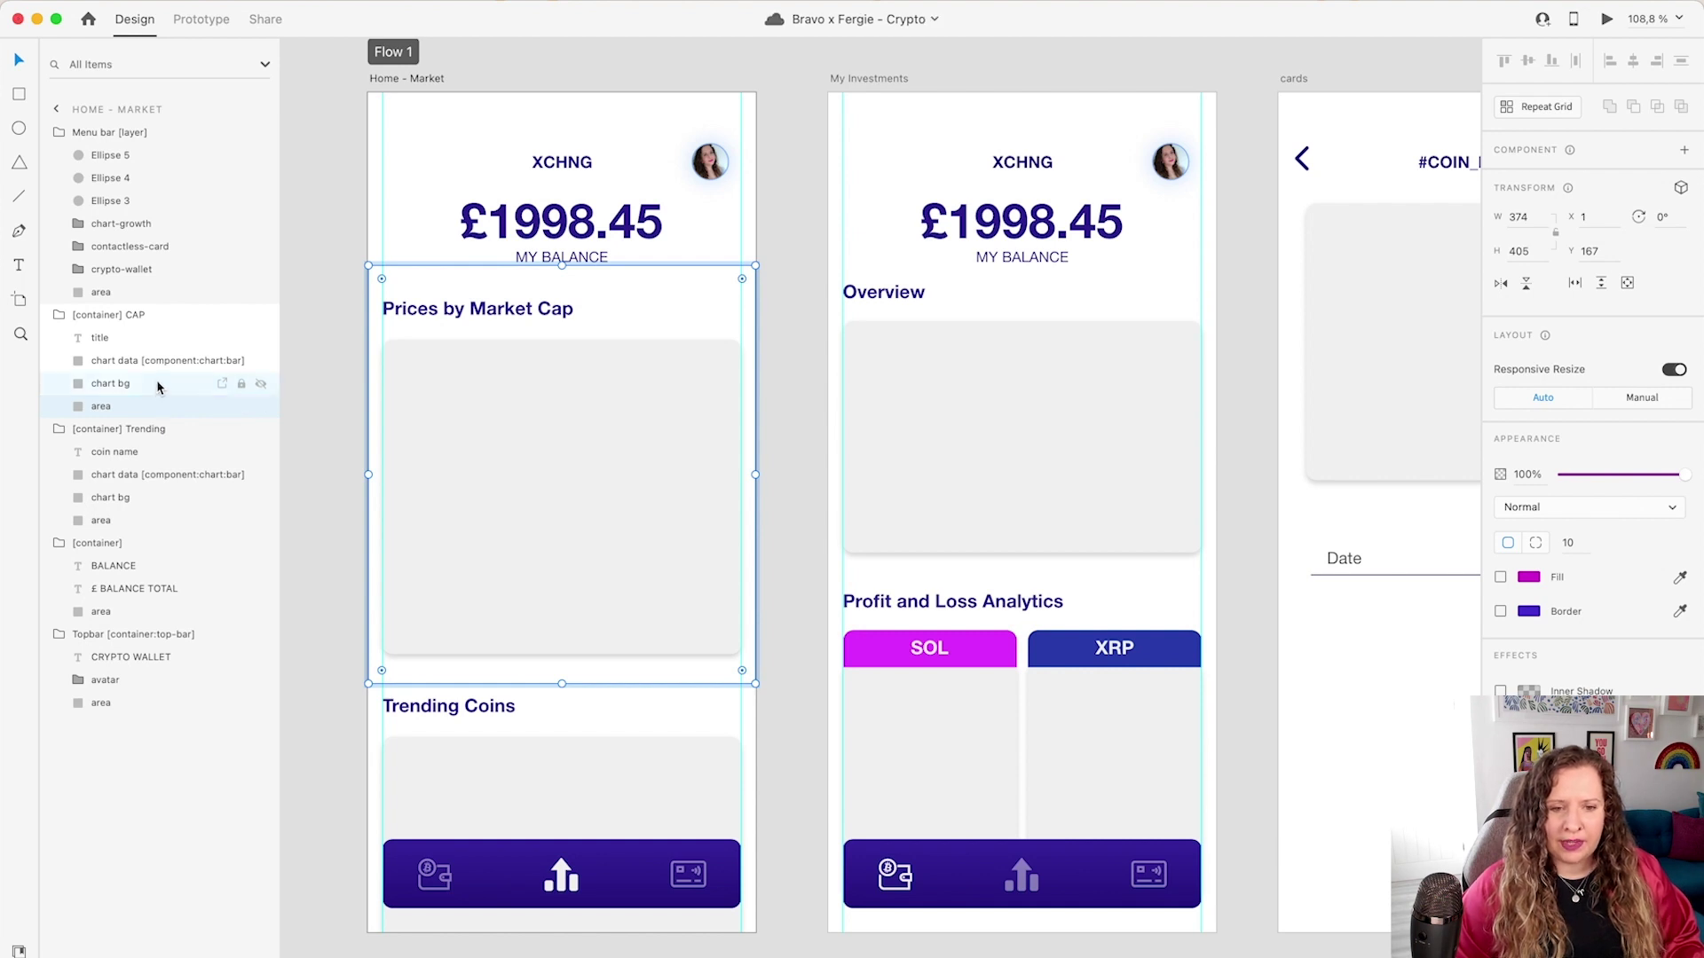
pyautogui.click(157, 383)
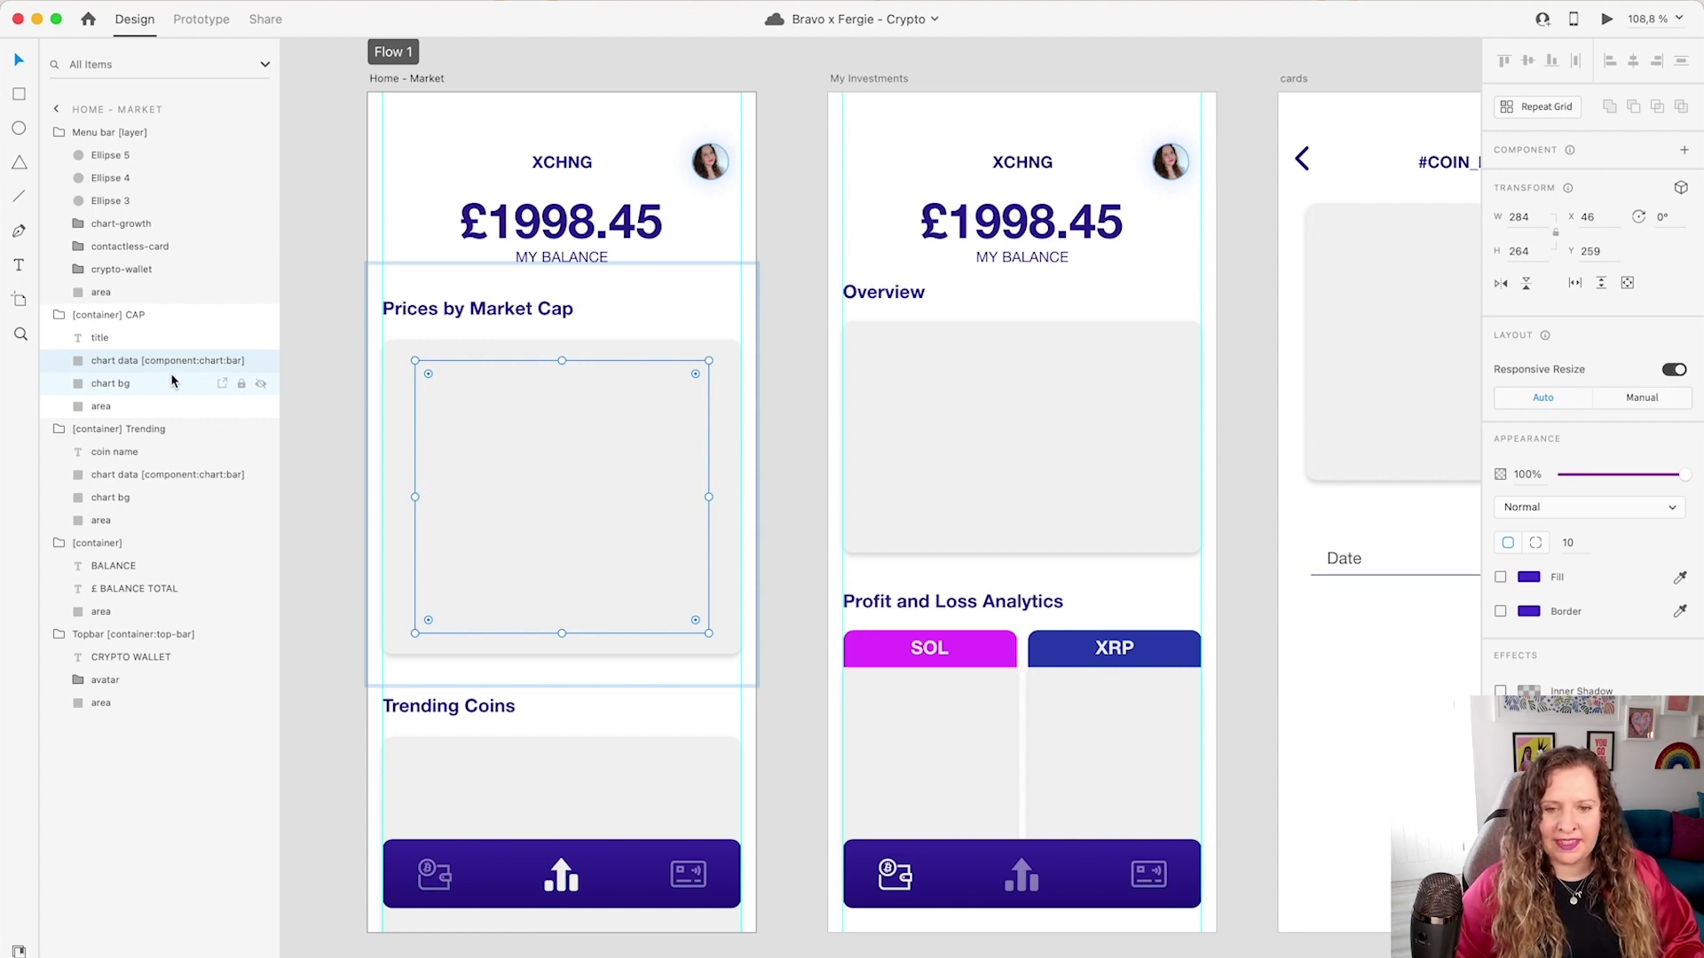
pyautogui.click(542, 755)
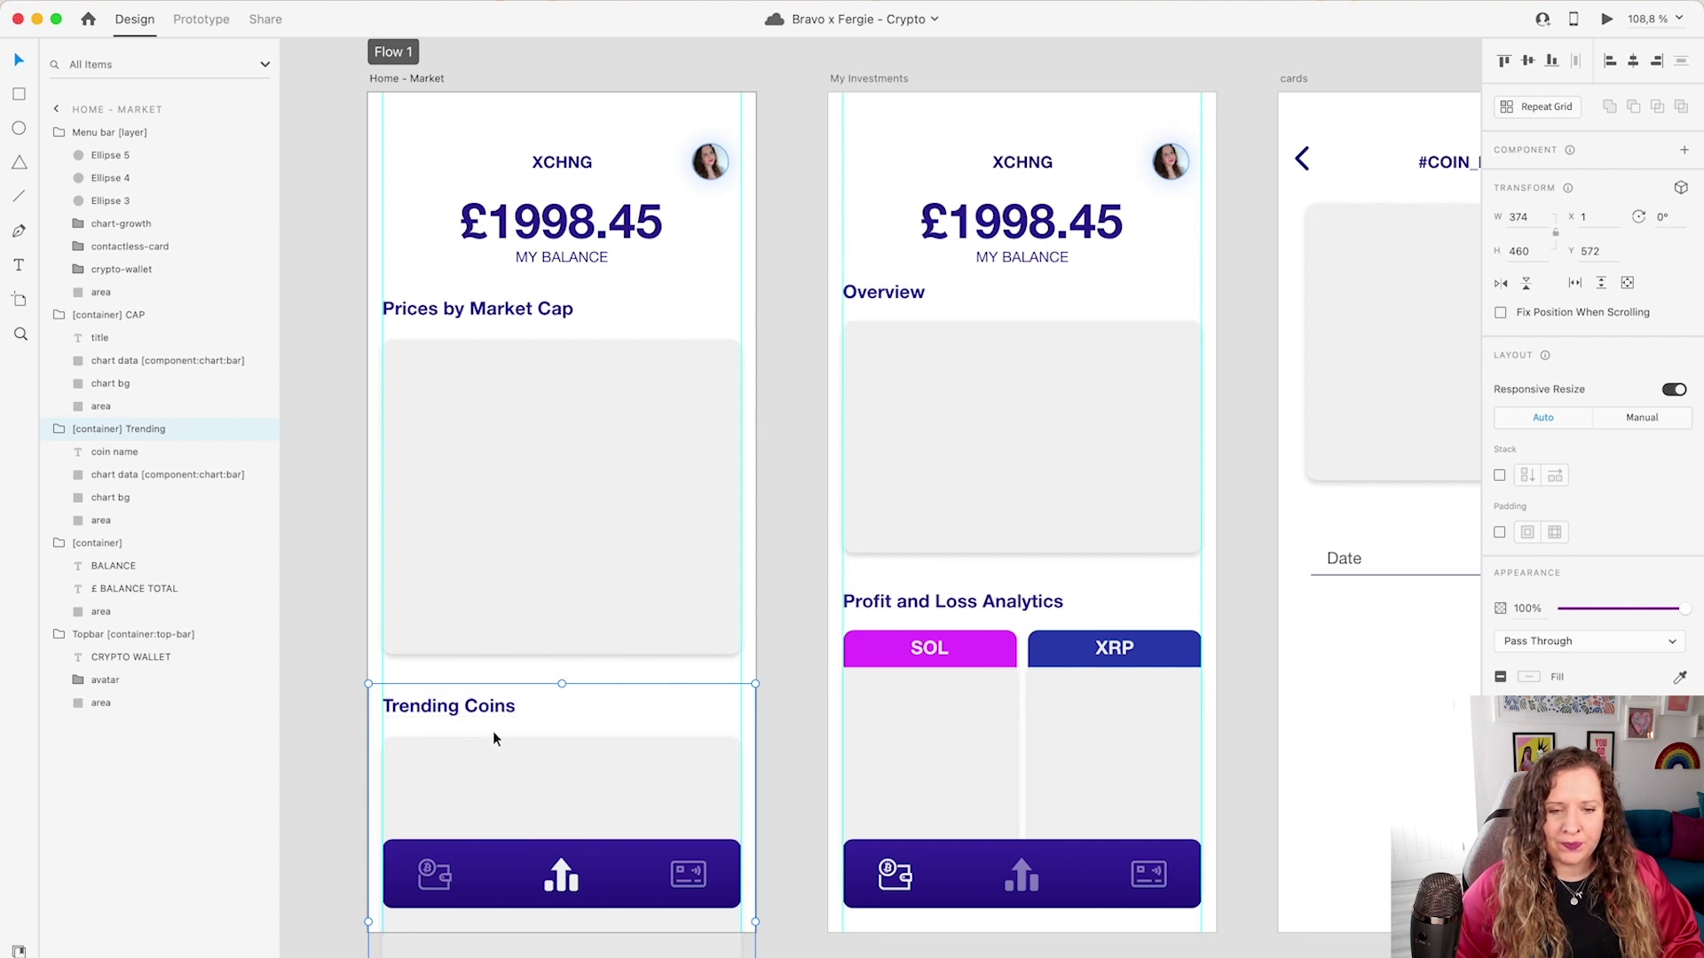
# Lengthen the Home - Market artboard to 1099 tall
pyautogui.scroll(-3, 493, 733)
pyautogui.scroll(-2, 493, 737)
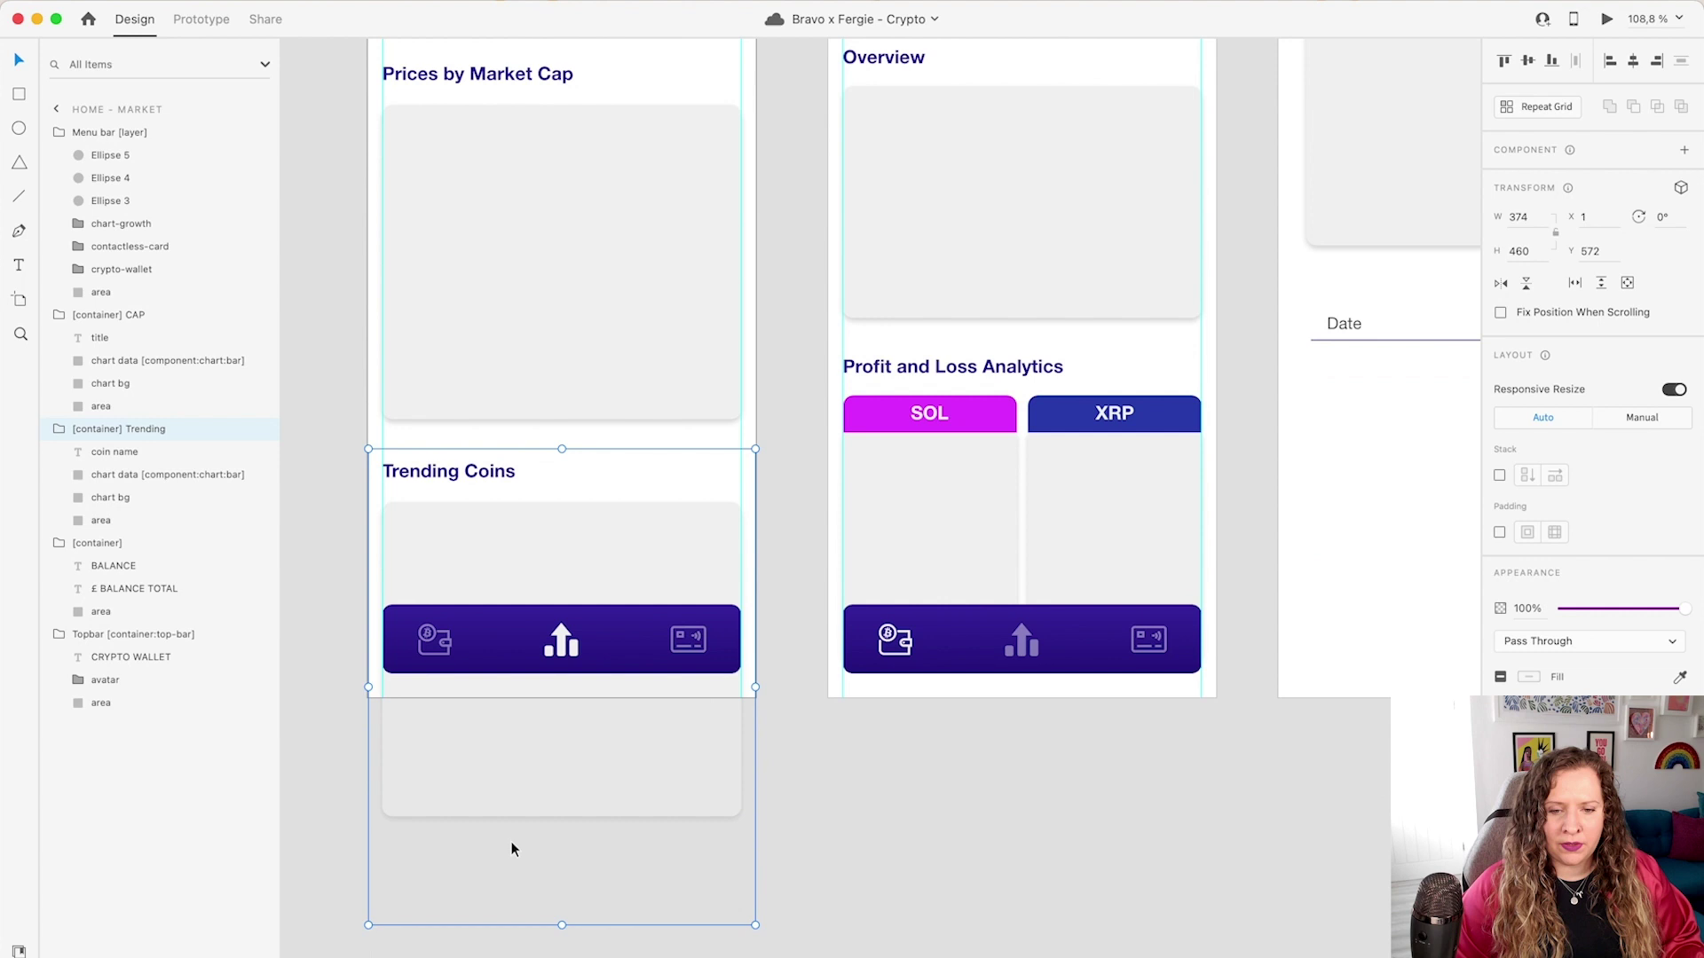
pyautogui.scroll(8, 495, 792)
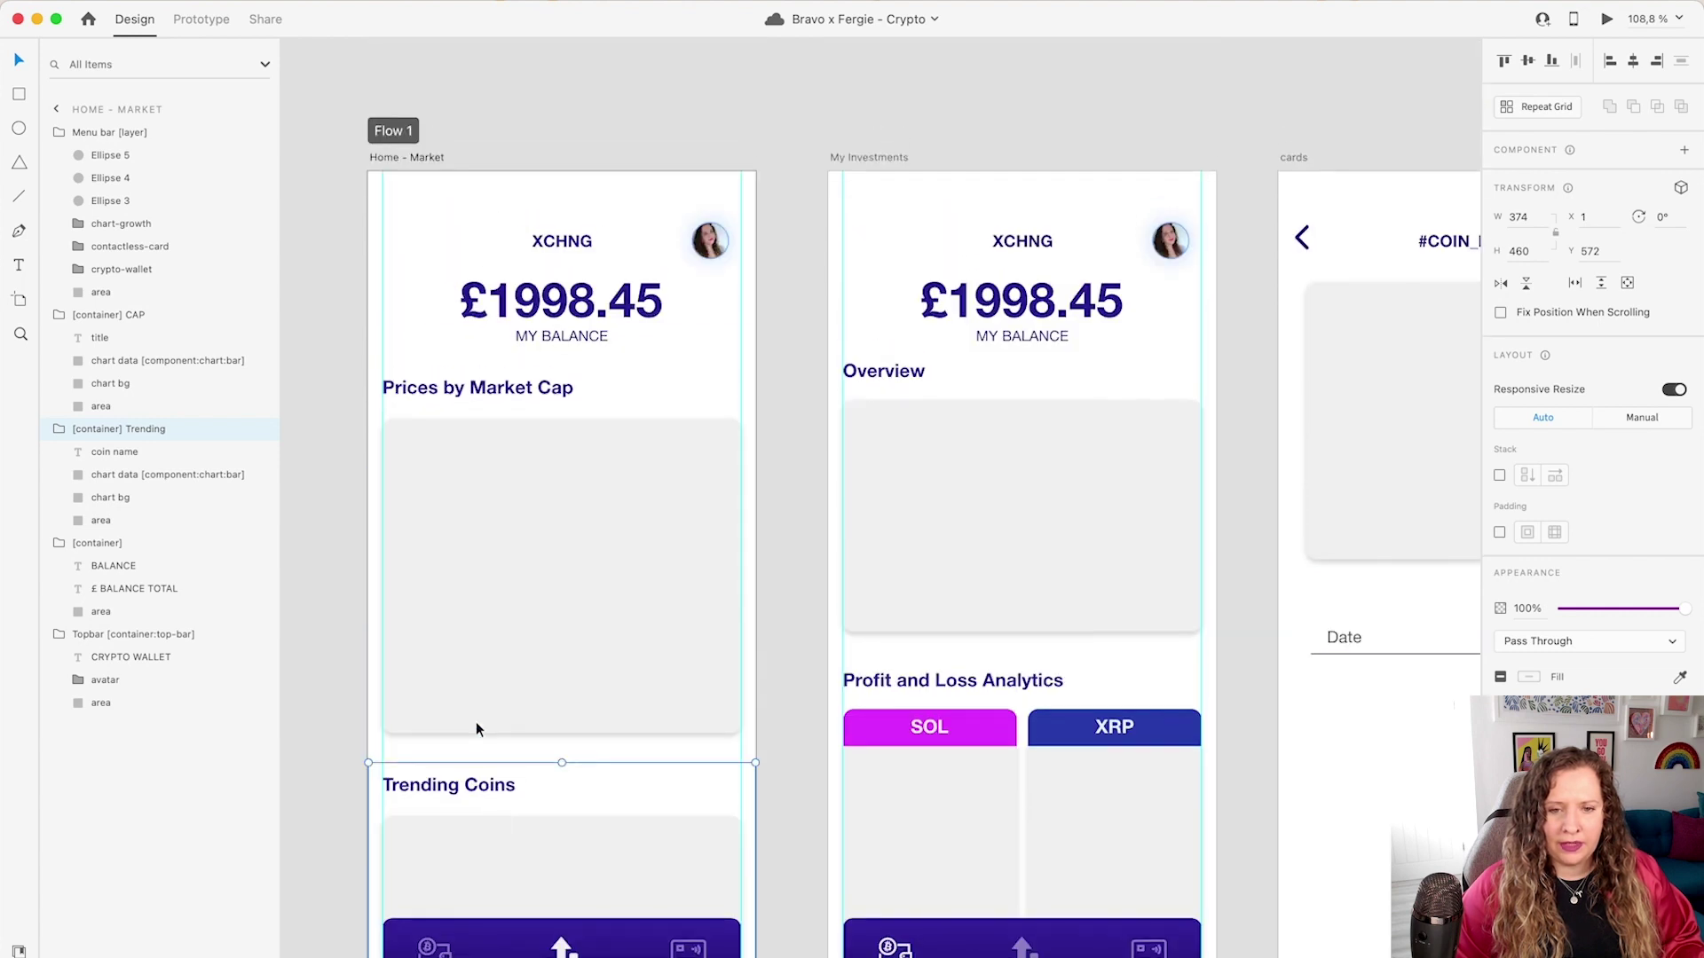
pyautogui.click(433, 182)
pyautogui.scroll(-10, 577, 559)
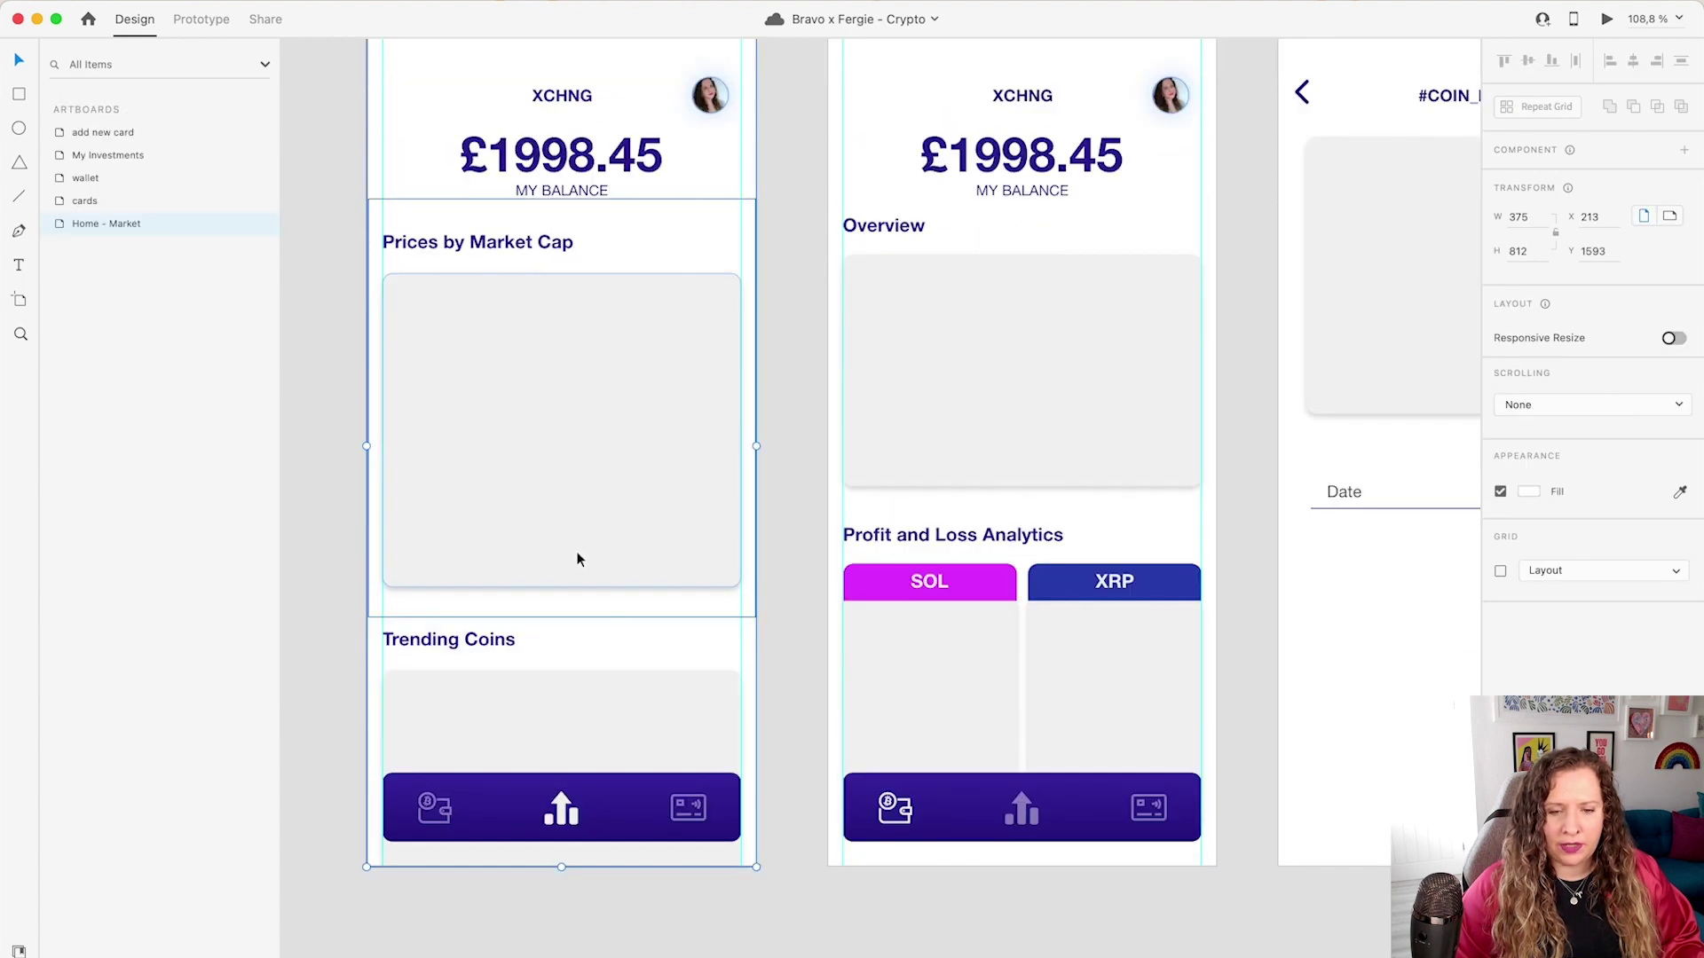
pyautogui.moveTo(560, 537); pyautogui.dragTo(545, 775)
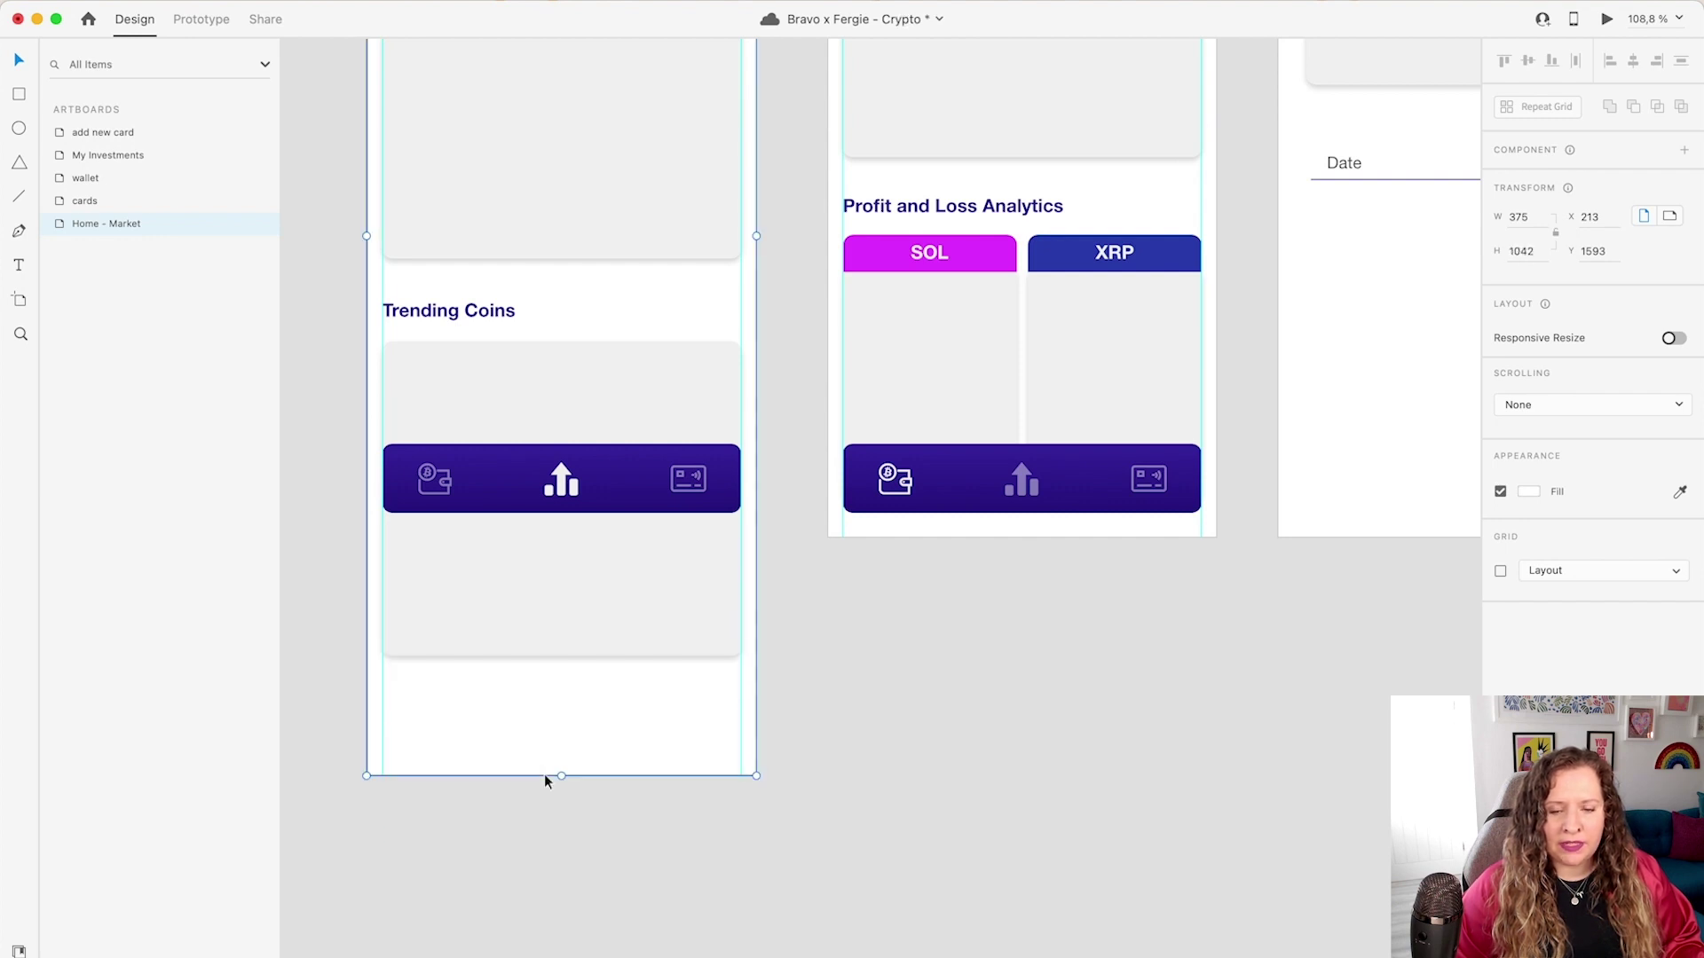
# Inspect the Trending Coins container and the purple bottom navigation bar layers
pyautogui.scroll(2, 545, 776)
pyautogui.click(669, 736)
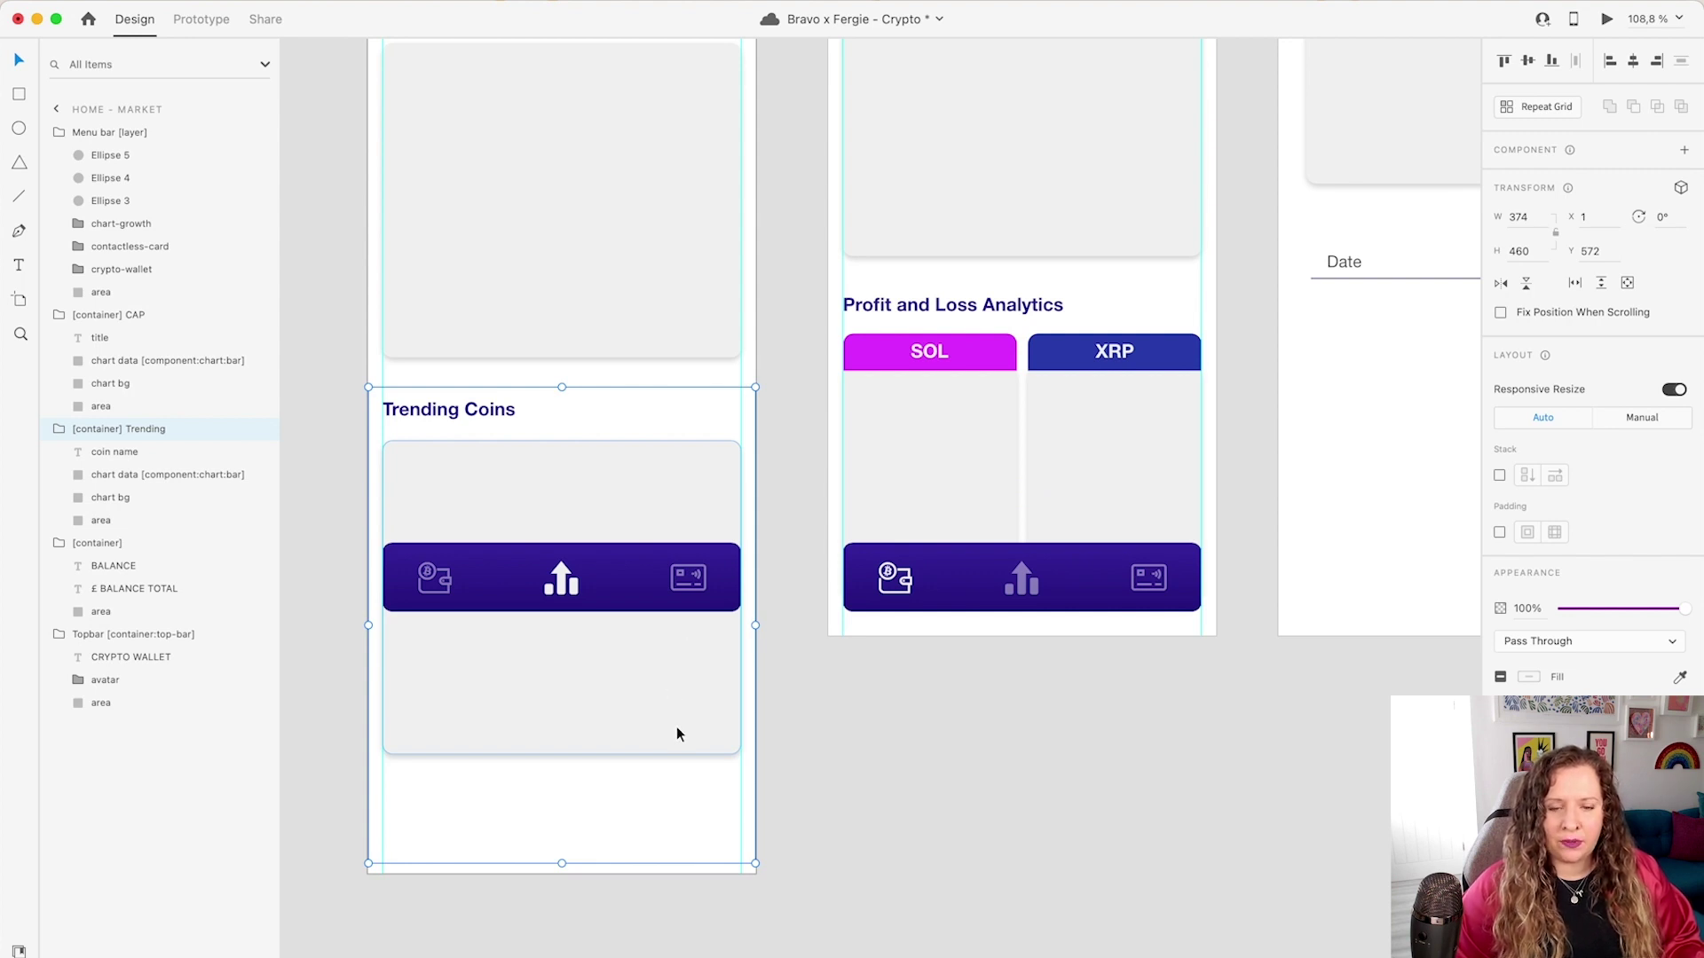
pyautogui.scroll(1, 666, 763)
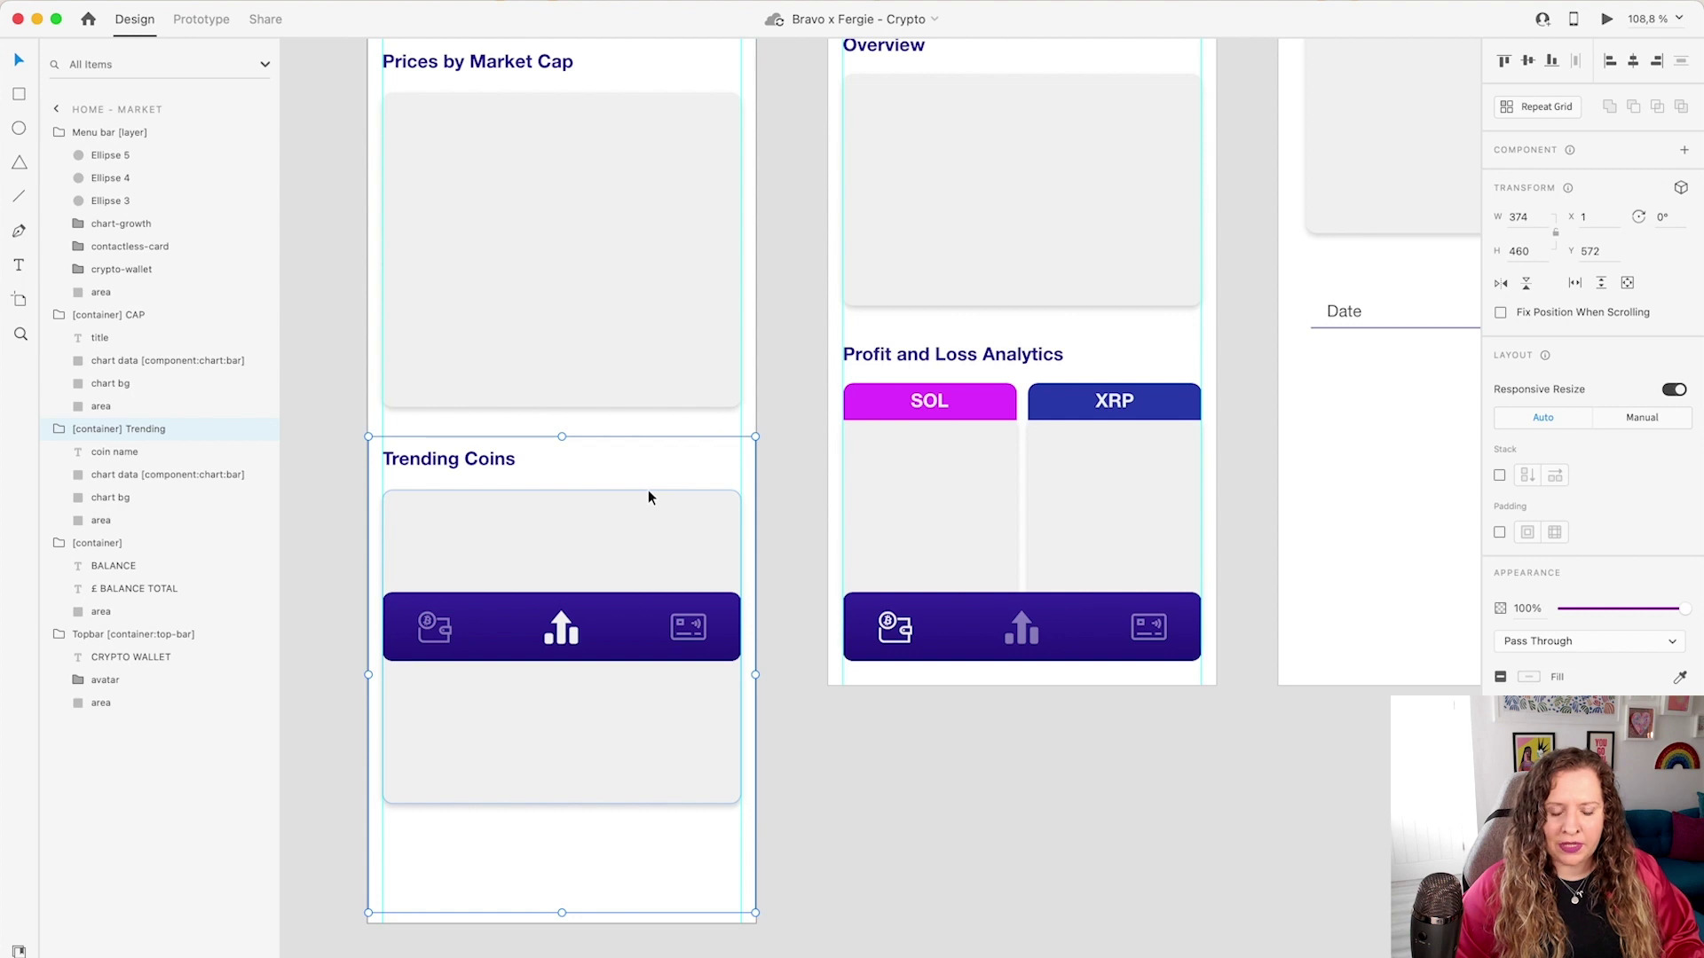
pyautogui.click(624, 632)
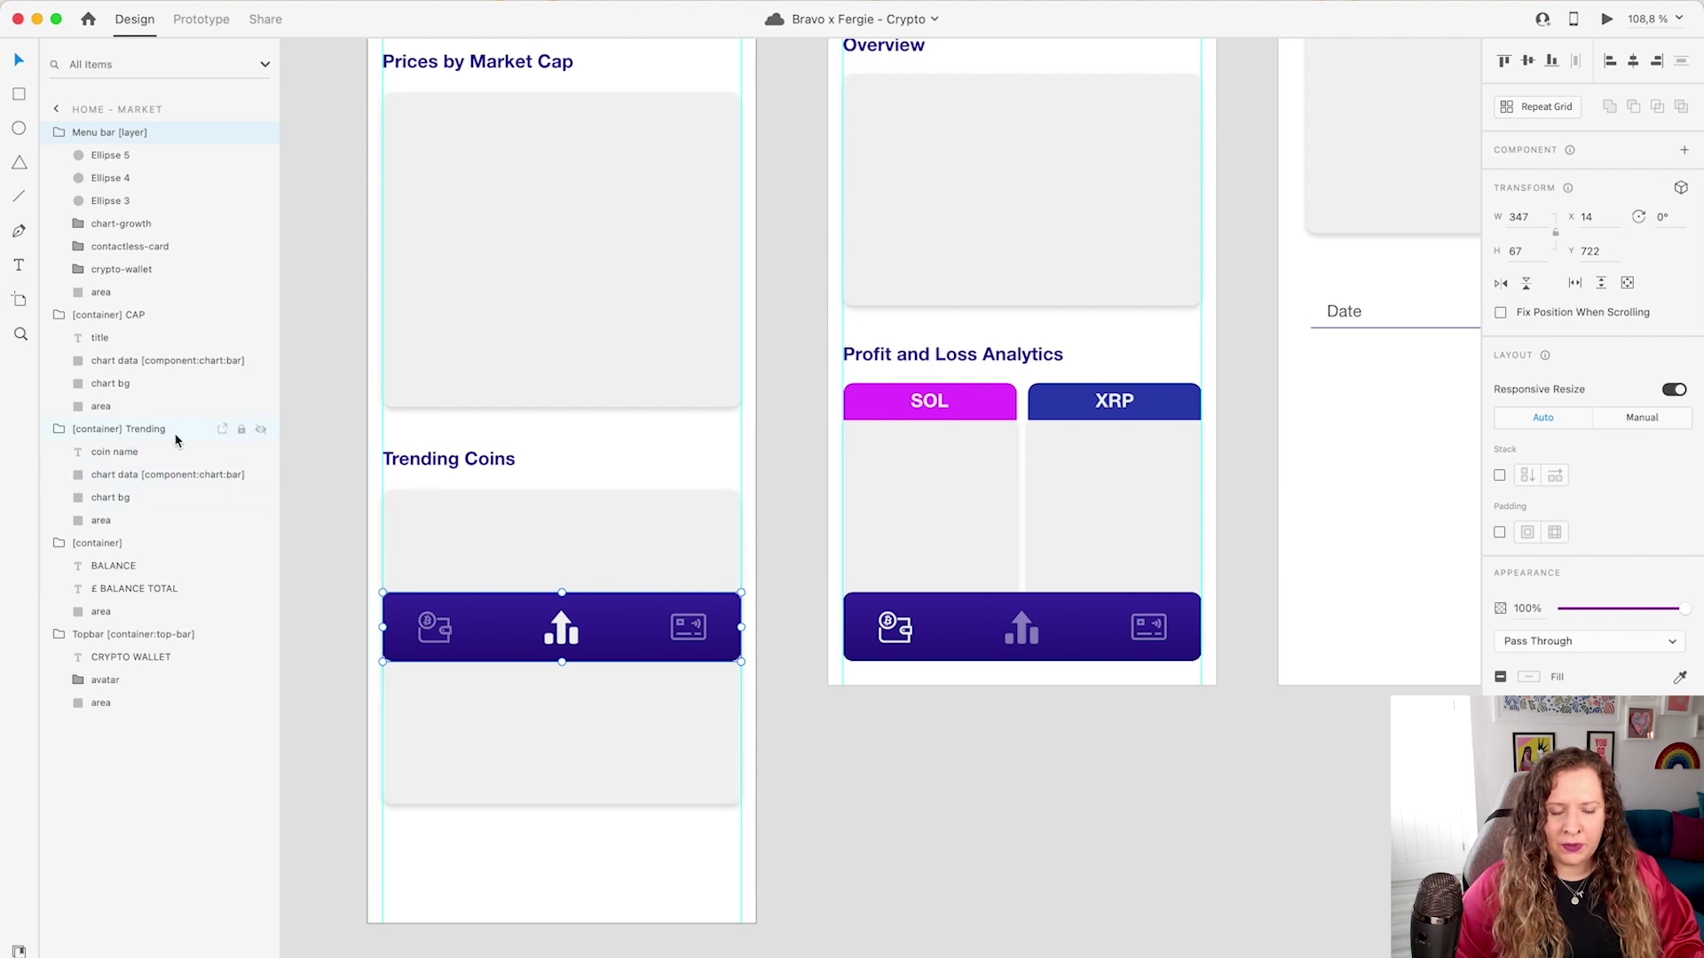
# Collapse the Menu bar, CAP, Trending, balance and Topbar layer groups
pyautogui.scroll(3, 420, 510)
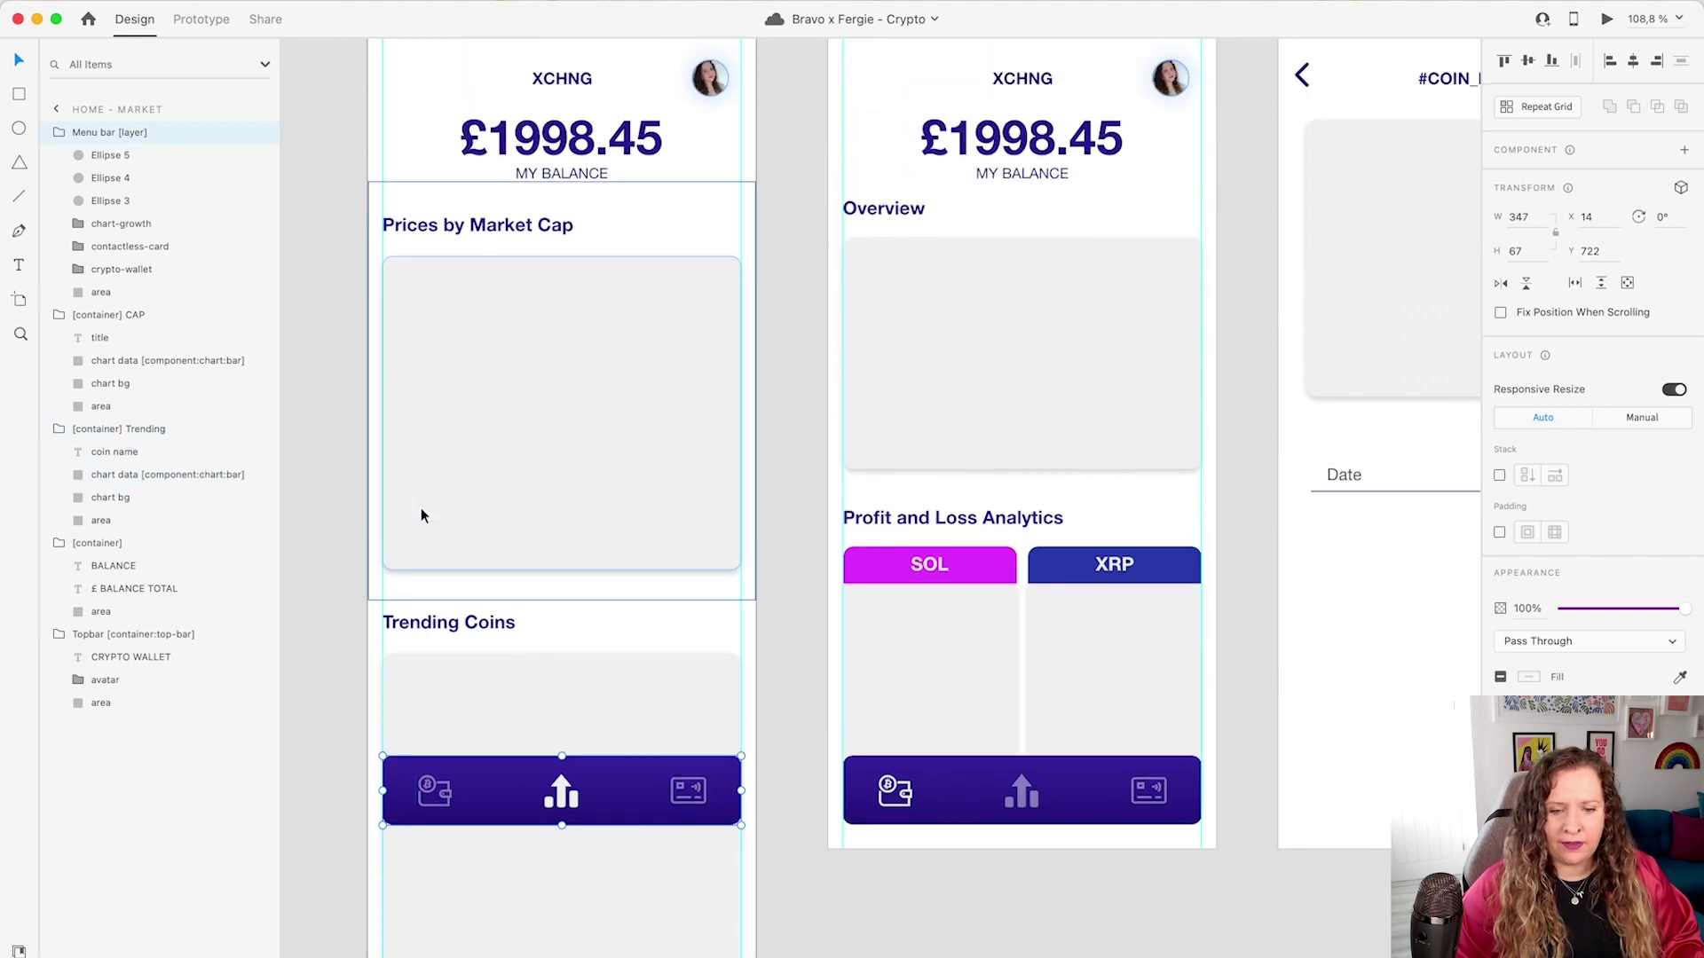
pyautogui.scroll(1, 422, 512)
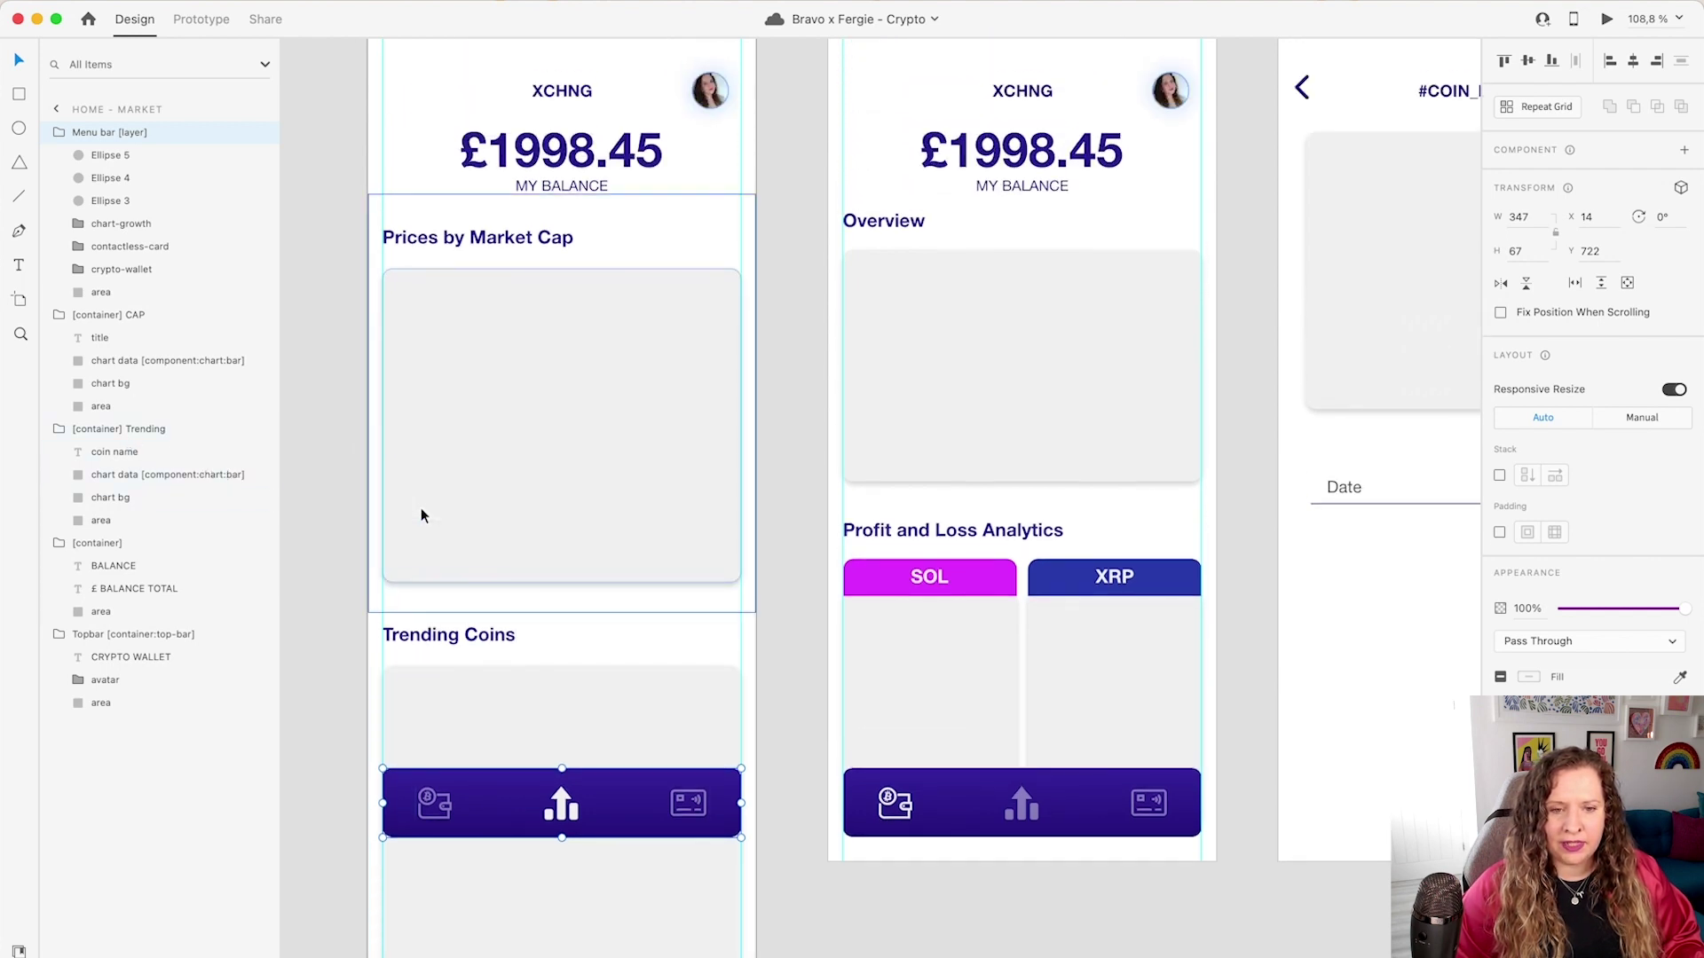
pyautogui.click(59, 134)
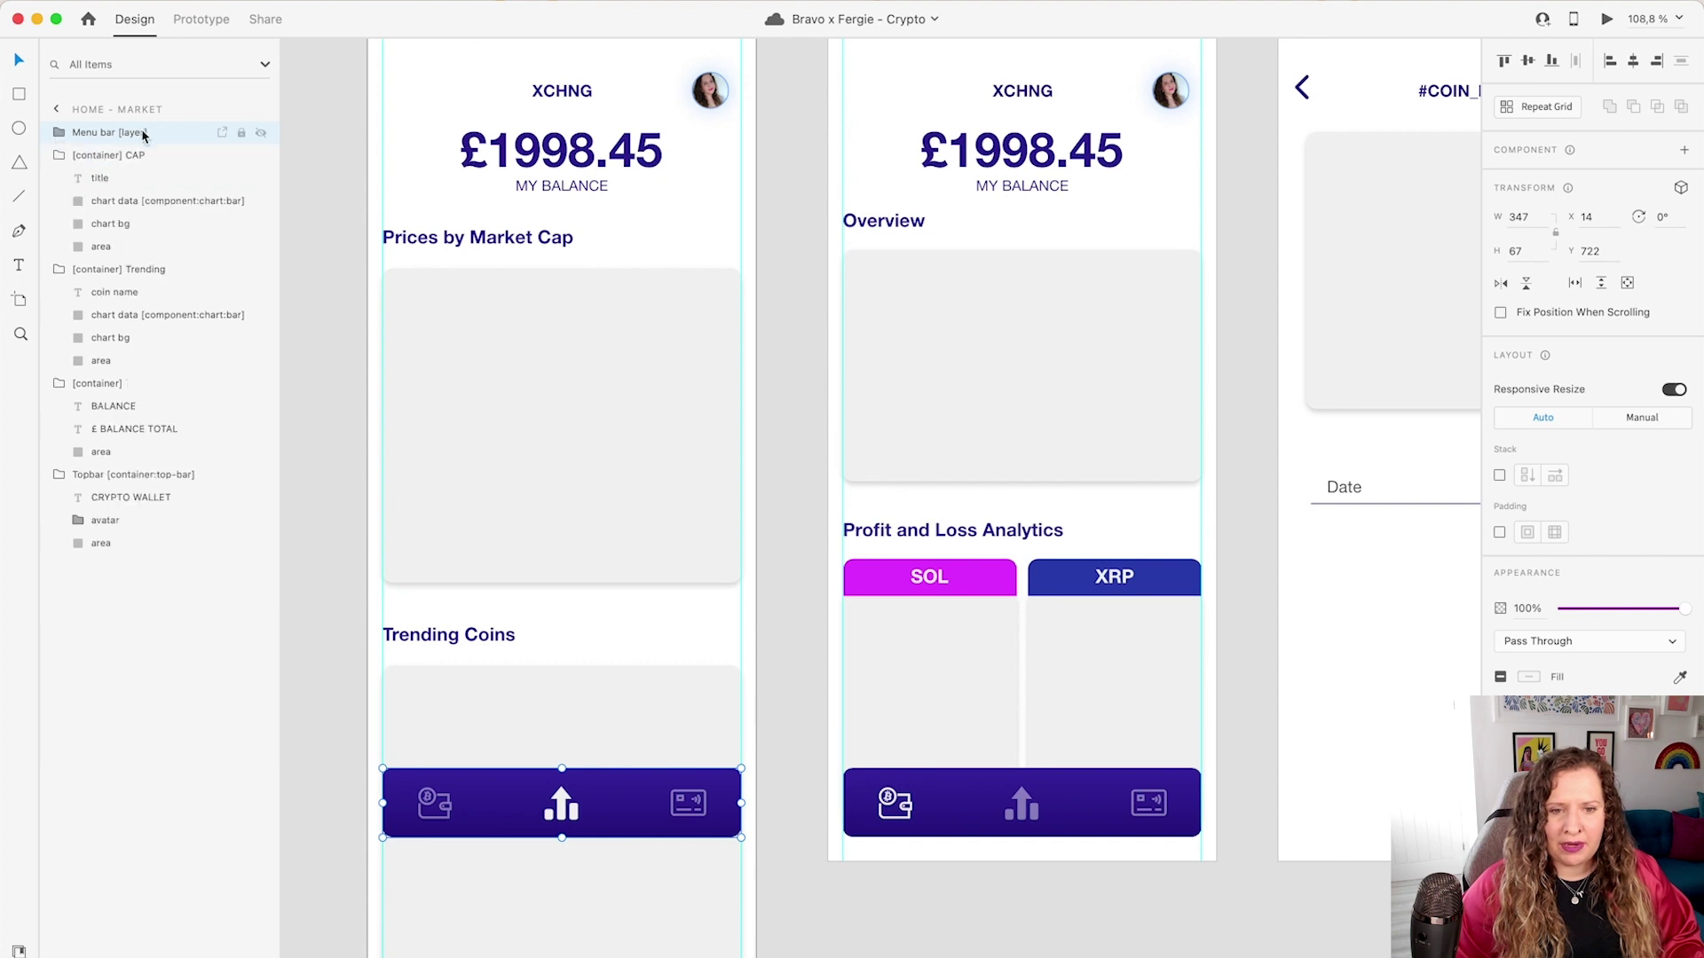
pyautogui.click(59, 156)
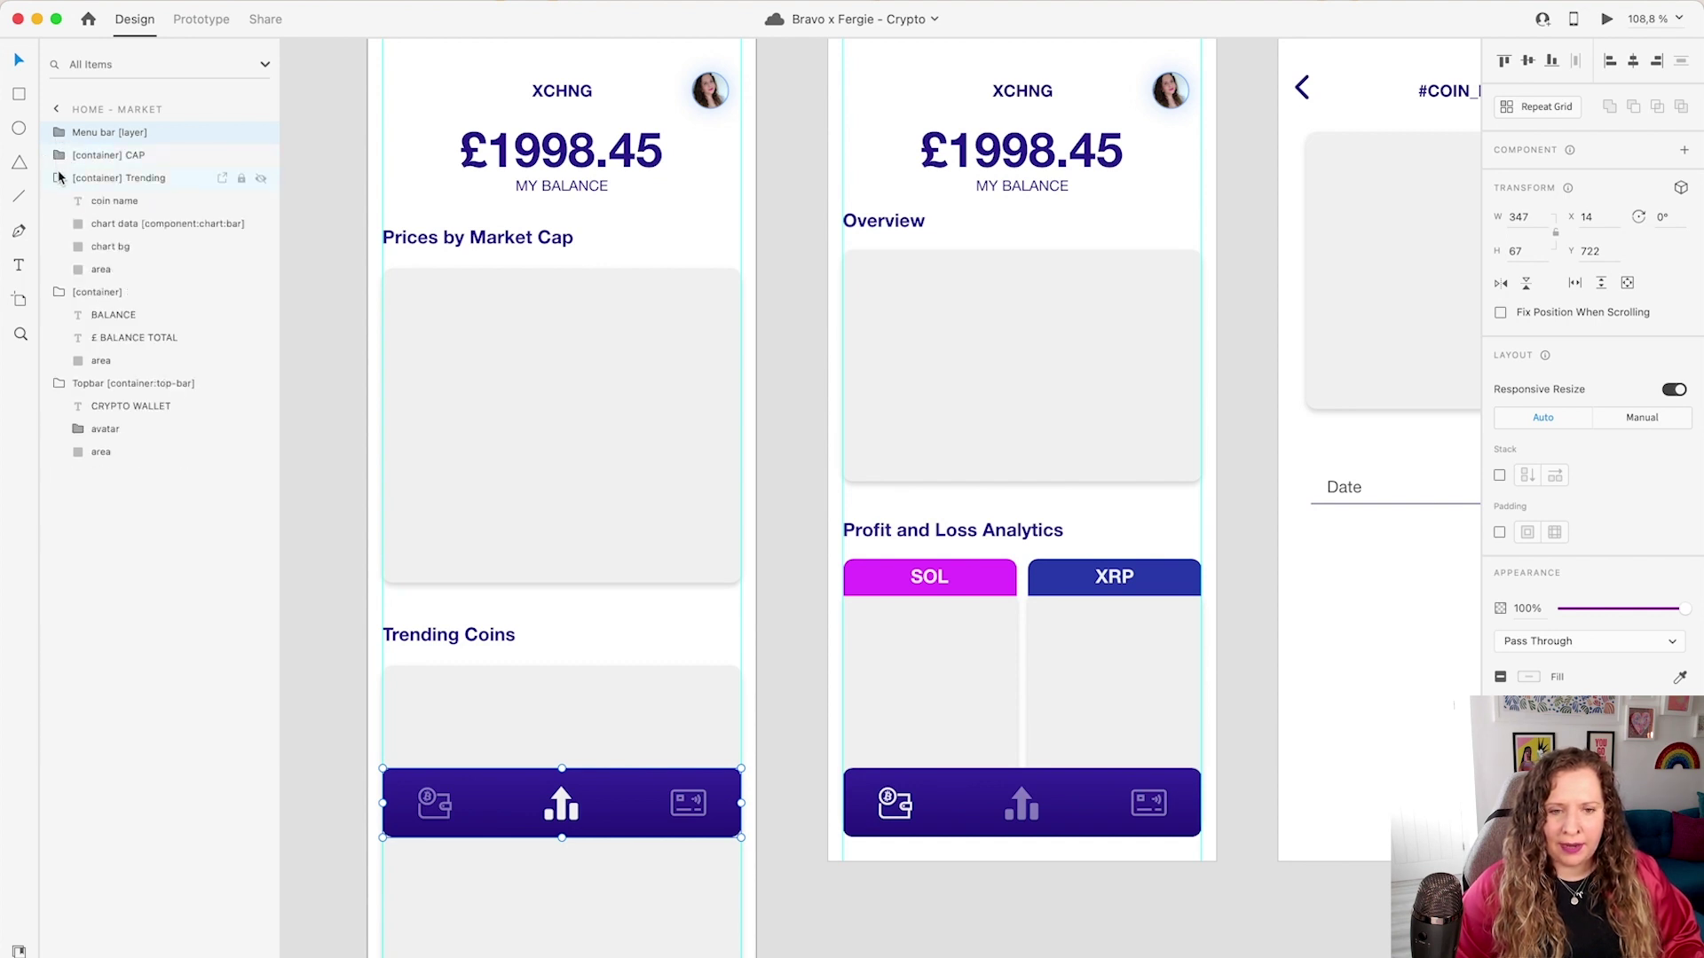
pyautogui.click(58, 177)
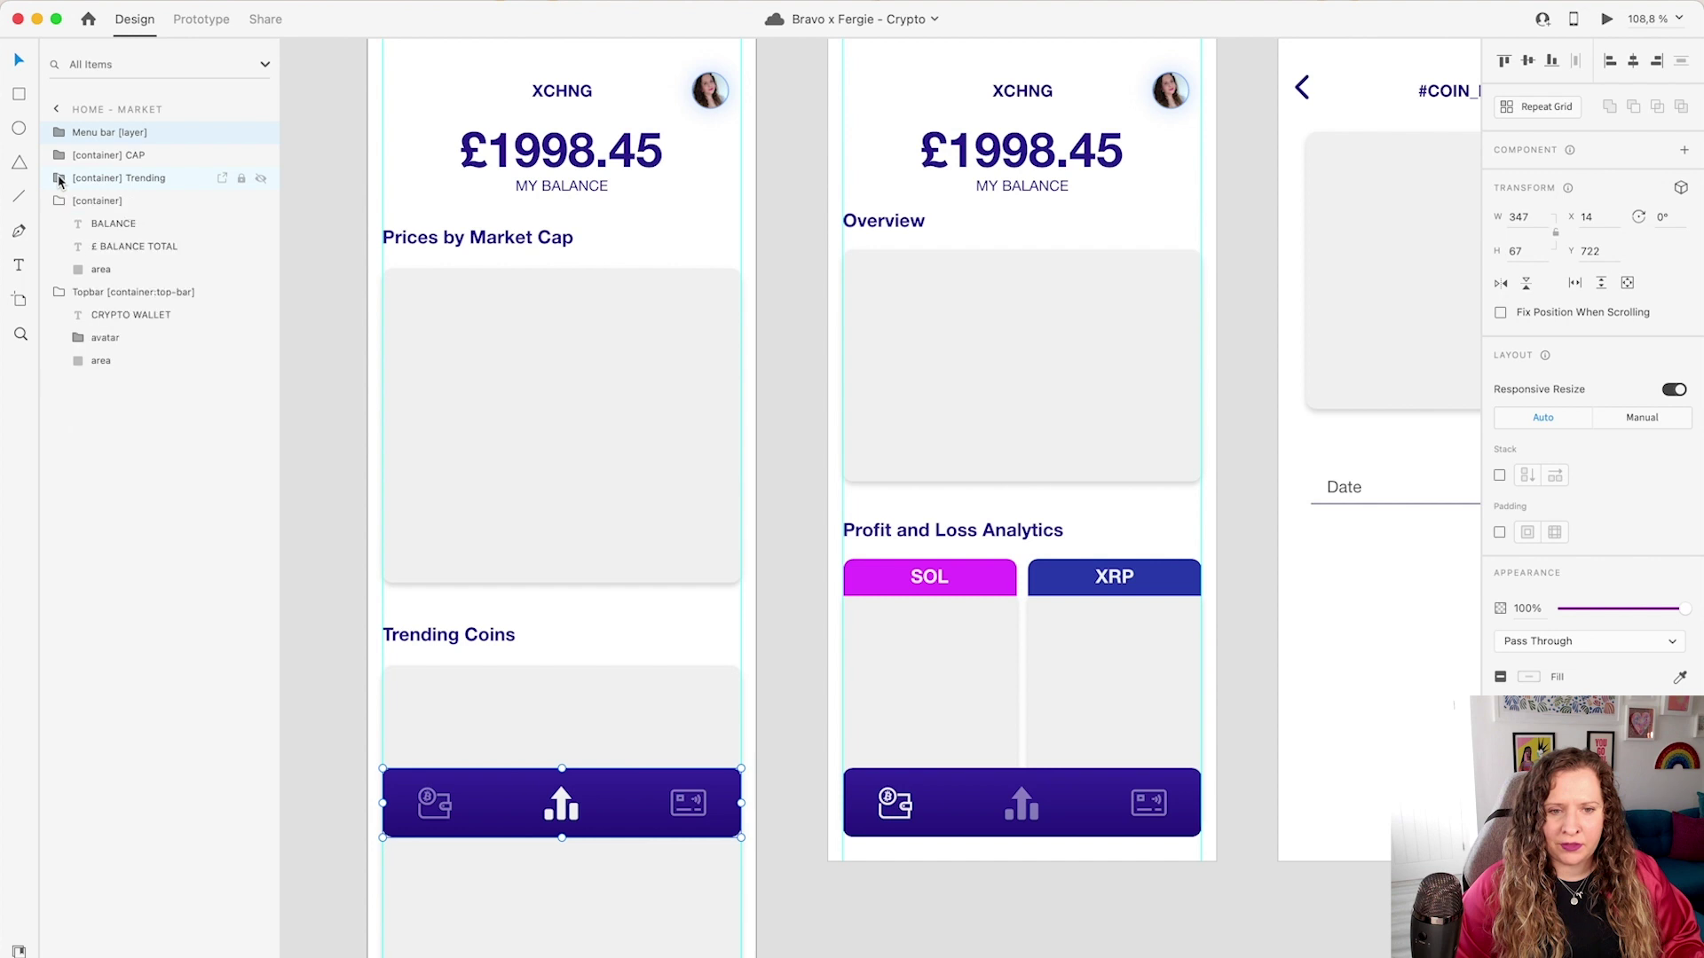
pyautogui.click(95, 203)
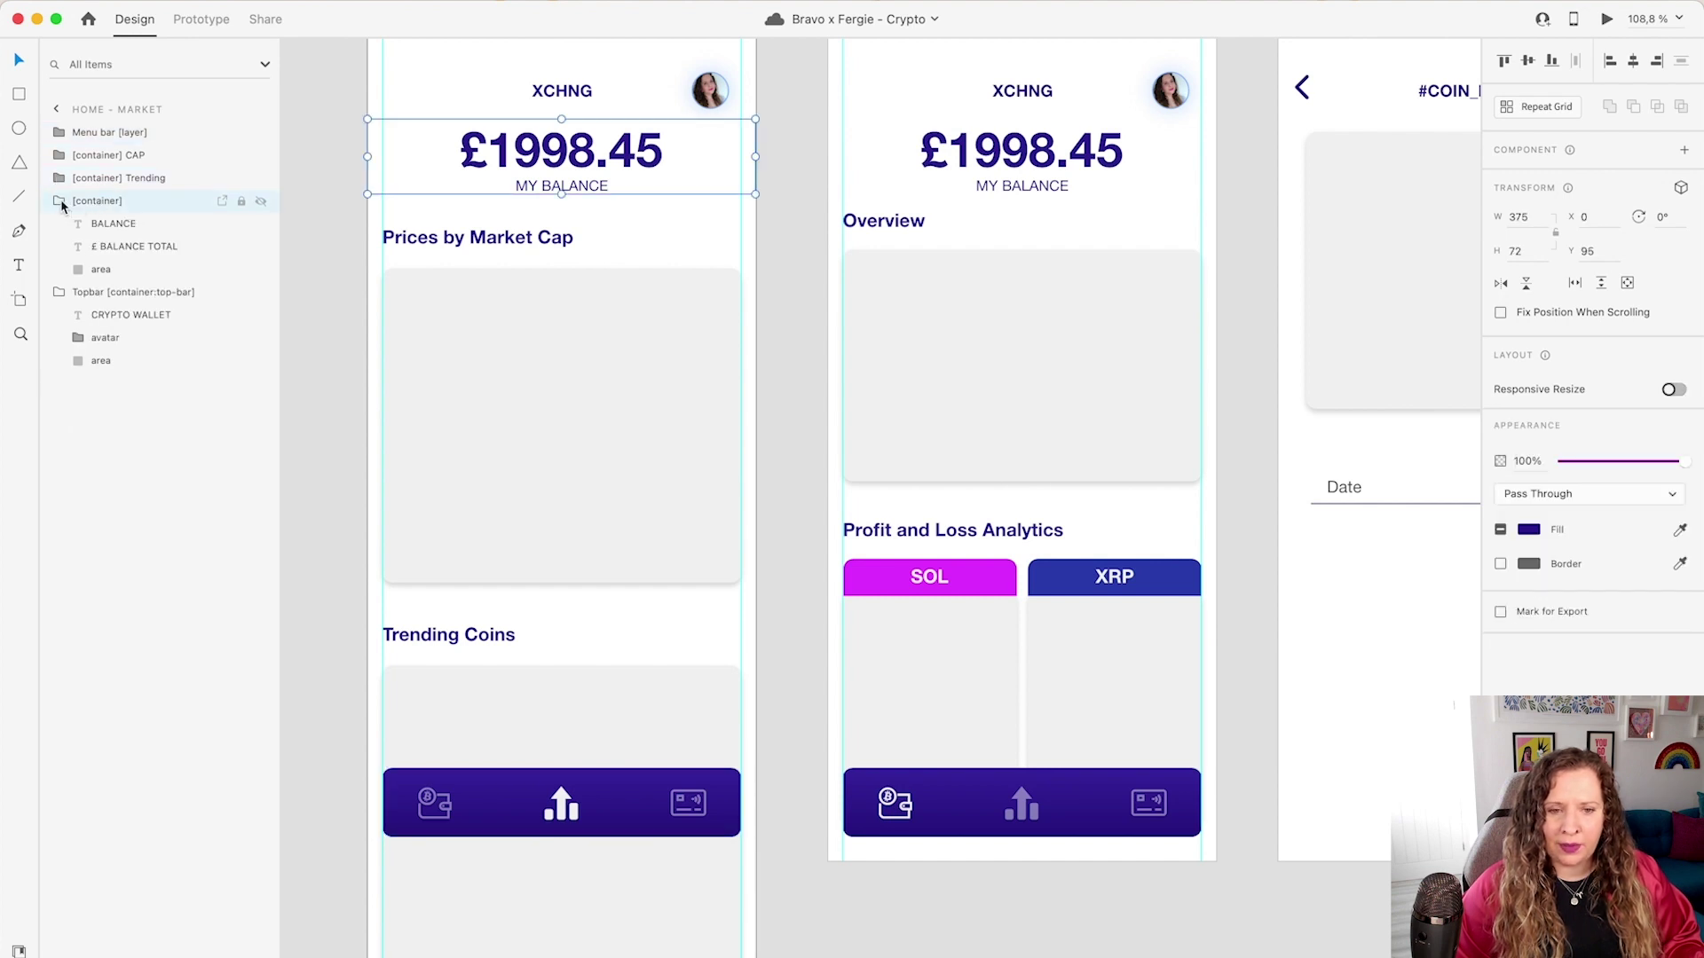
pyautogui.click(61, 202)
pyautogui.click(59, 224)
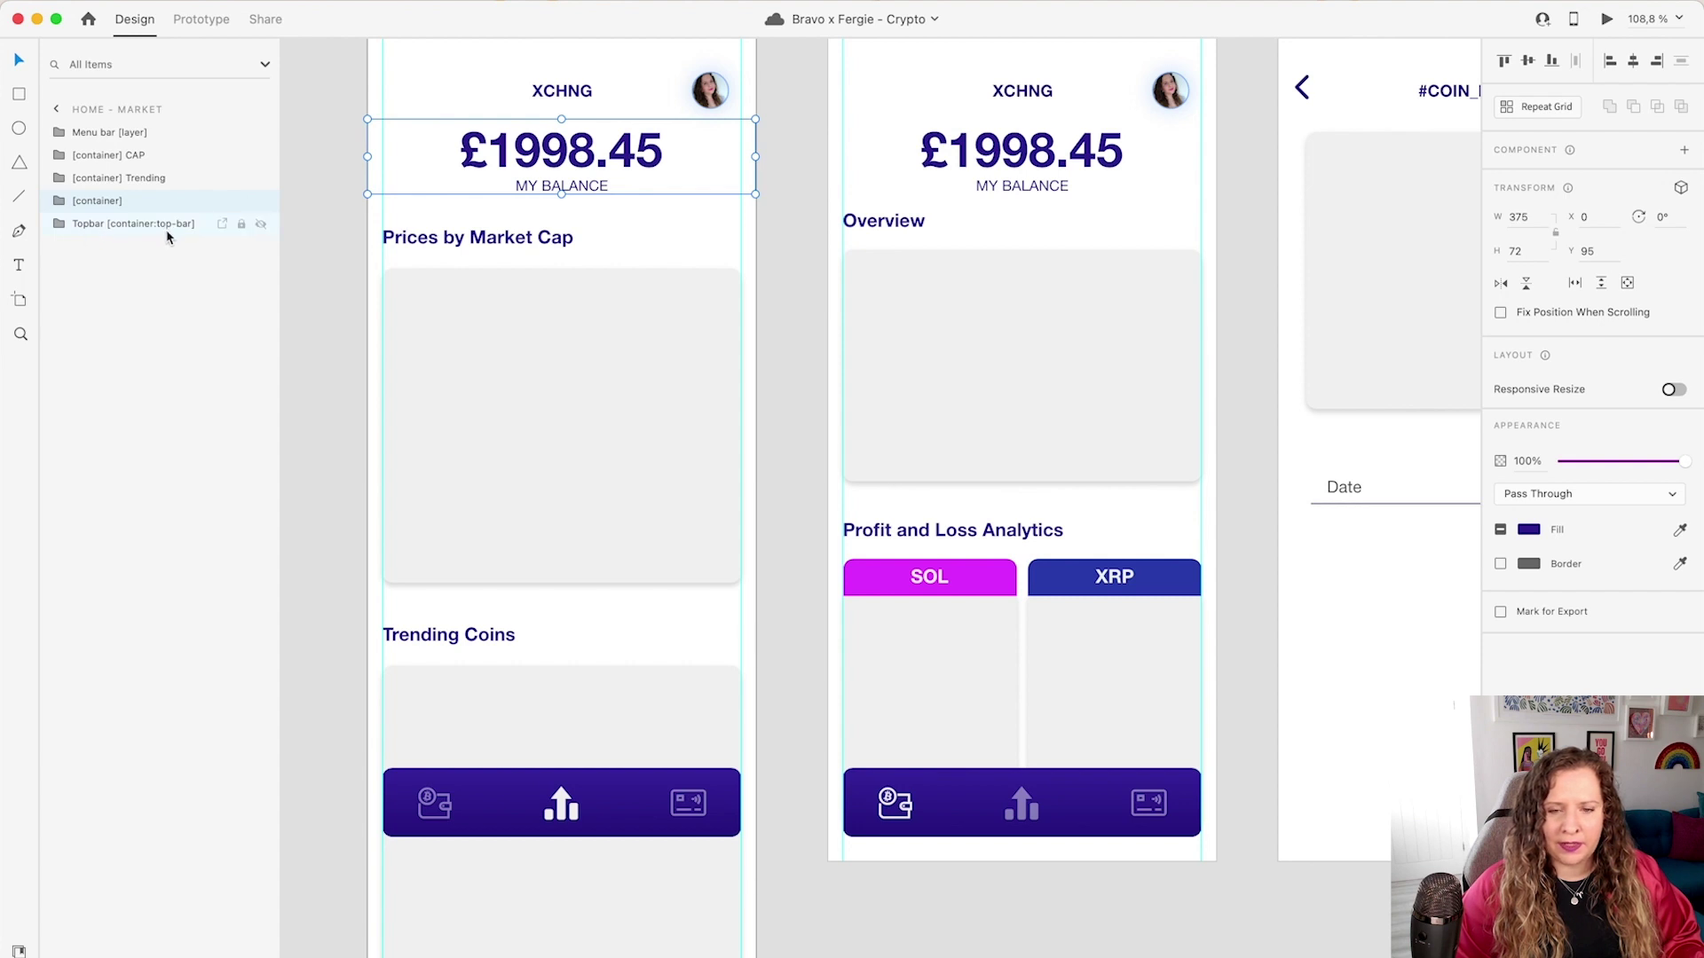
# Select the Overview chart container on the My Investments screen
pyautogui.click(825, 707)
pyautogui.hscroll(5, 887, 532)
pyautogui.scroll(2, 887, 533)
pyautogui.click(662, 408)
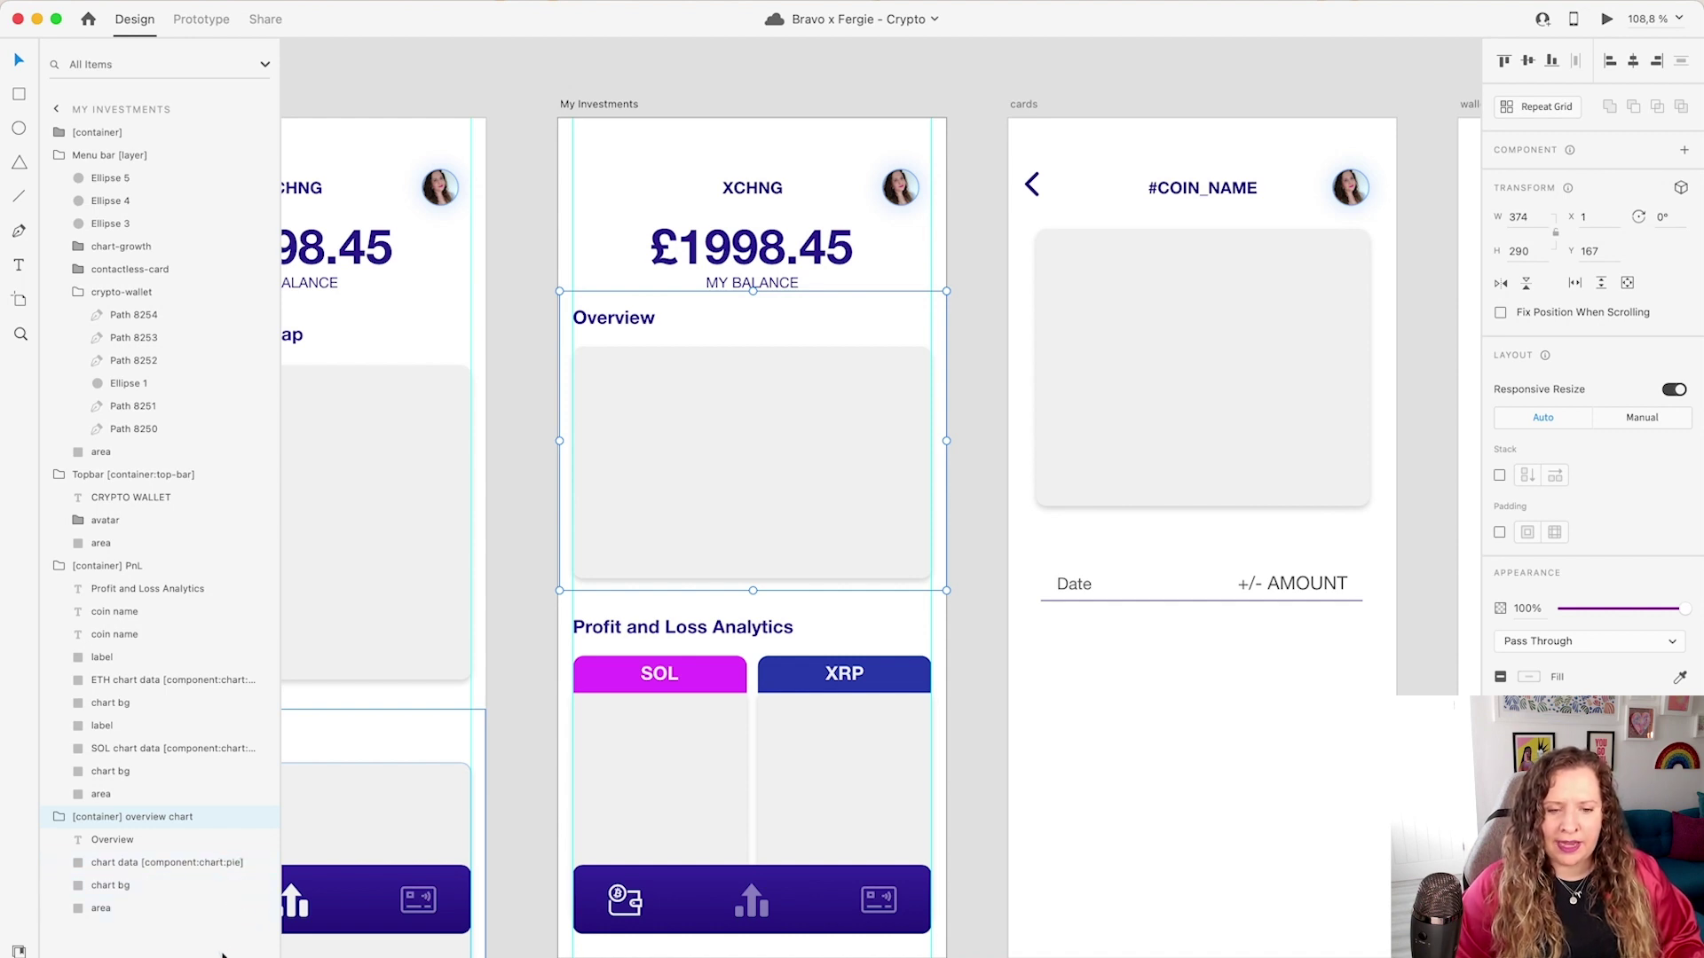
# Inspect the Profit and Loss container's area, chart bg and chart data layers, widening the Layers panel
pyautogui.click(727, 710)
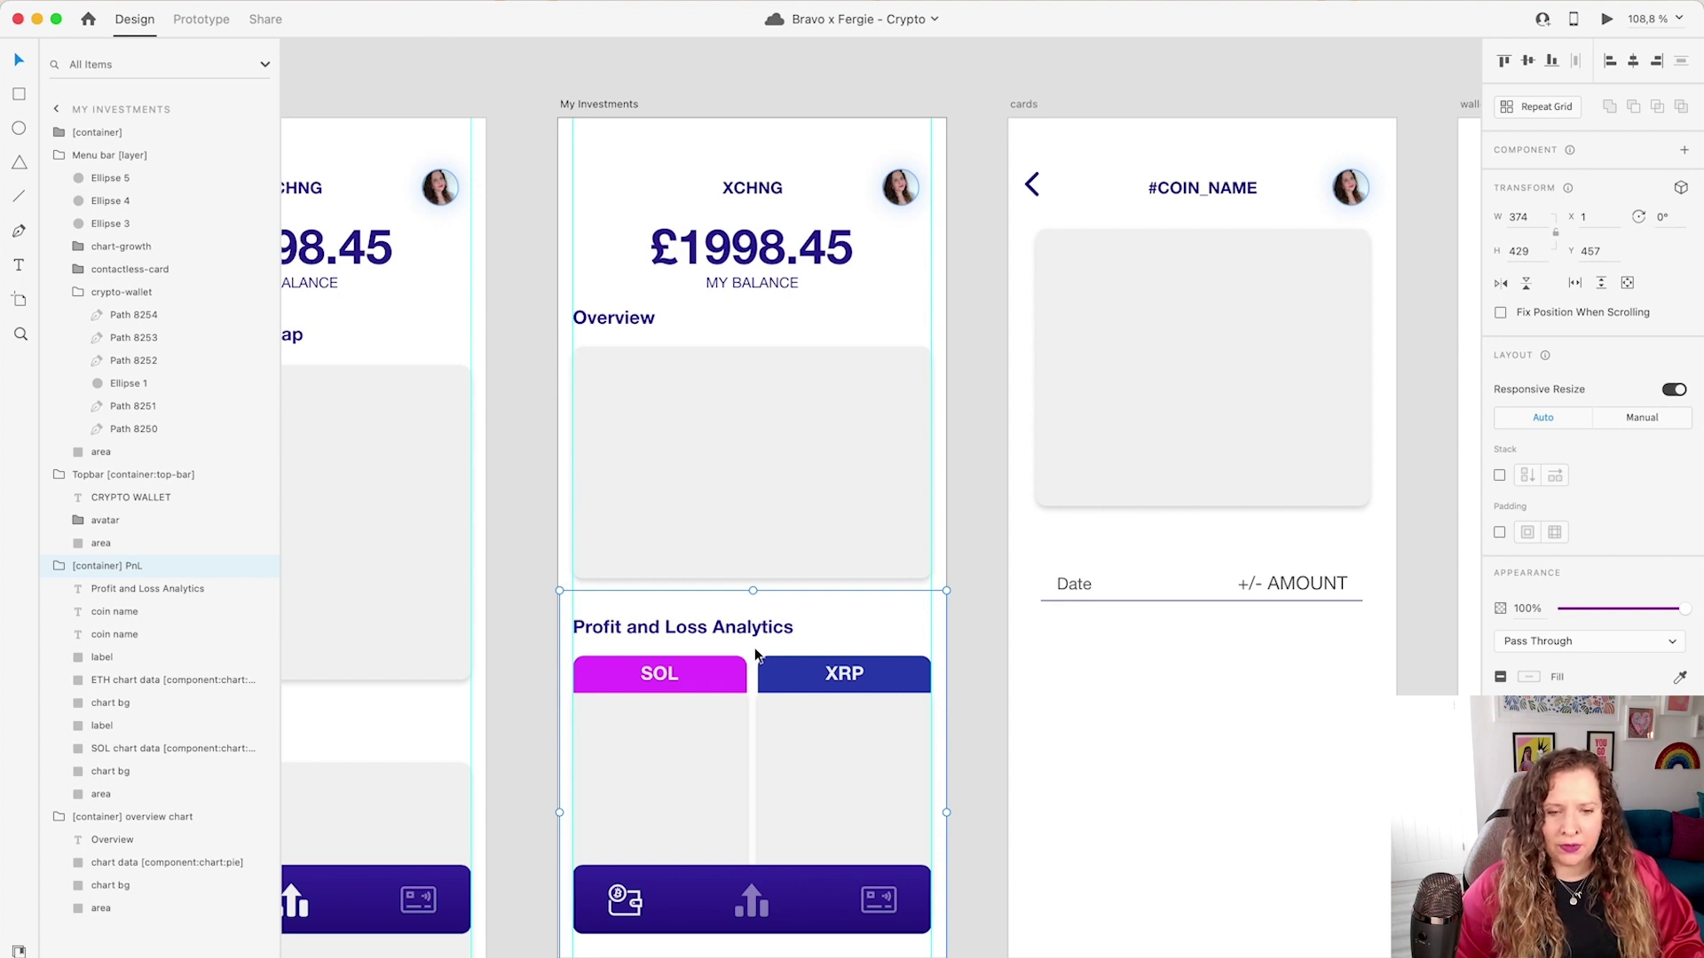
pyautogui.scroll(-1, 756, 655)
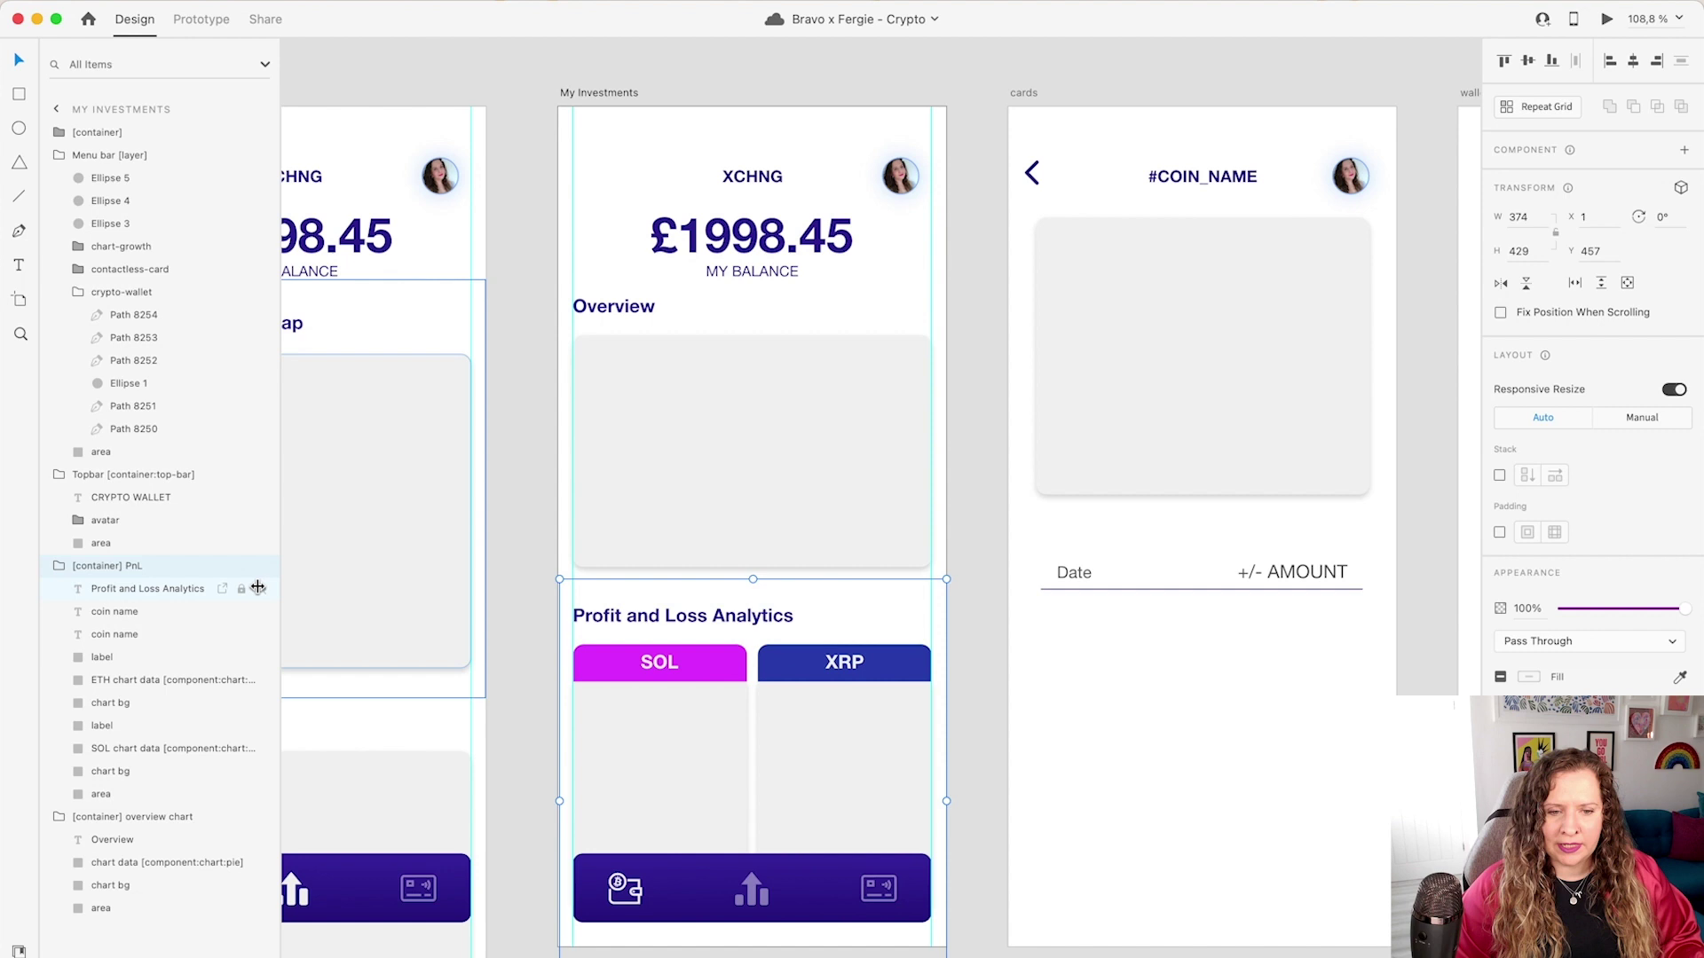
pyautogui.click(157, 796)
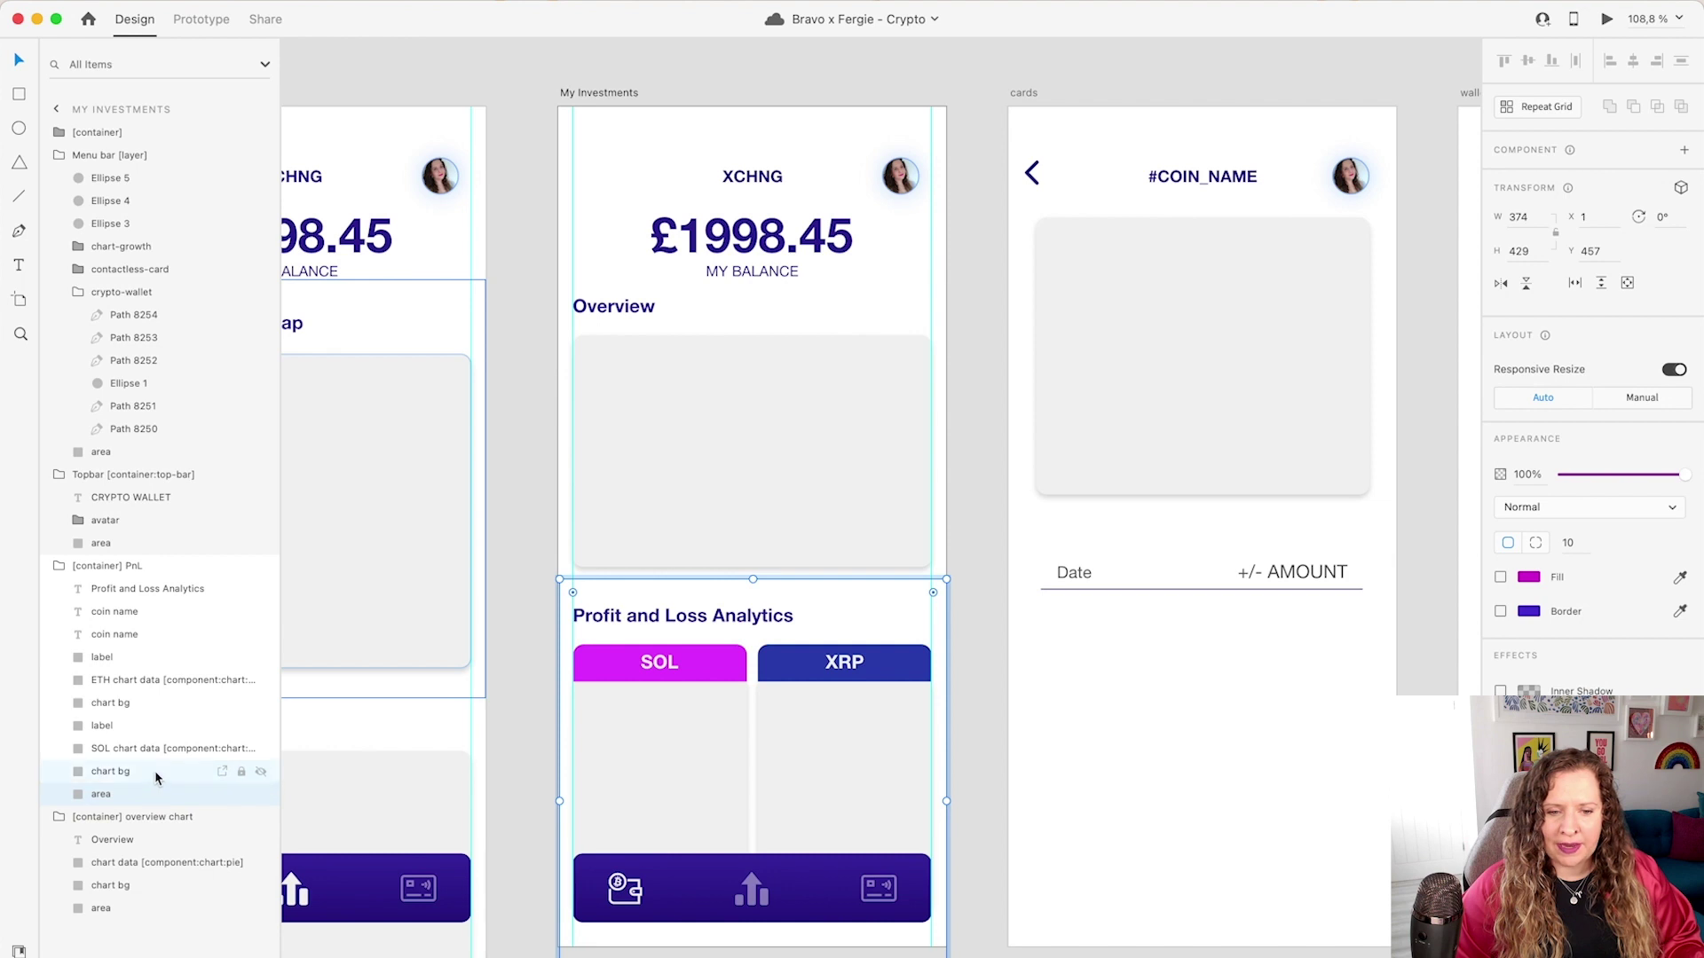
pyautogui.click(156, 774)
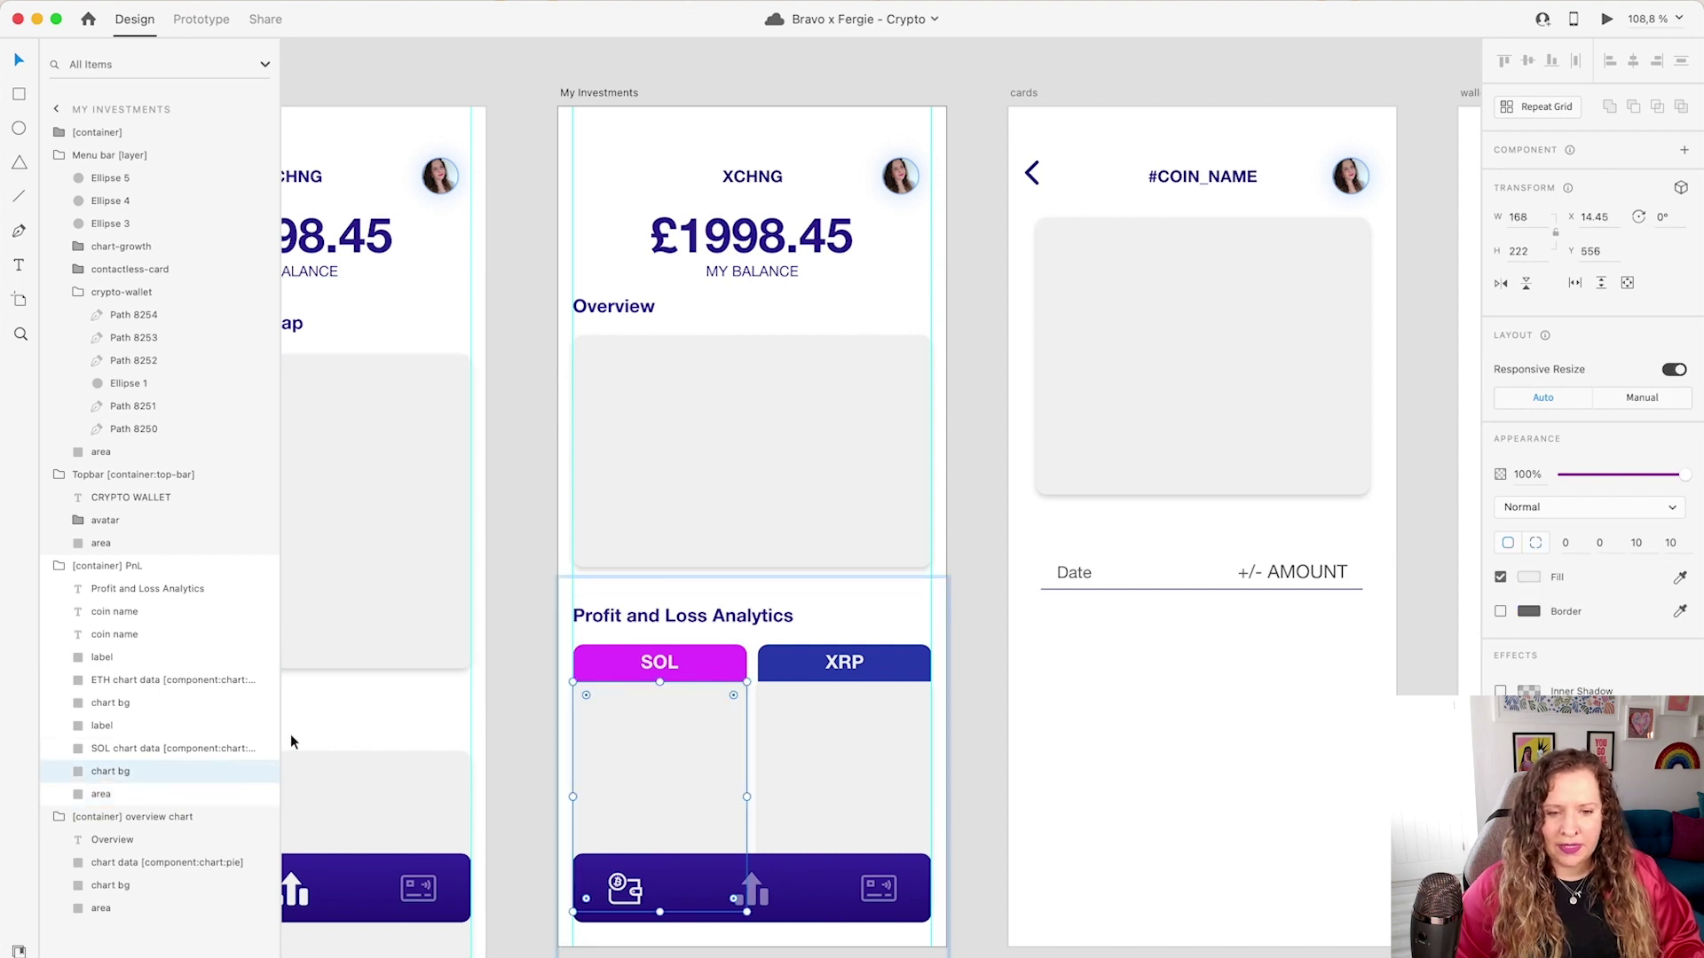
pyautogui.moveTo(280, 728); pyautogui.dragTo(323, 728)
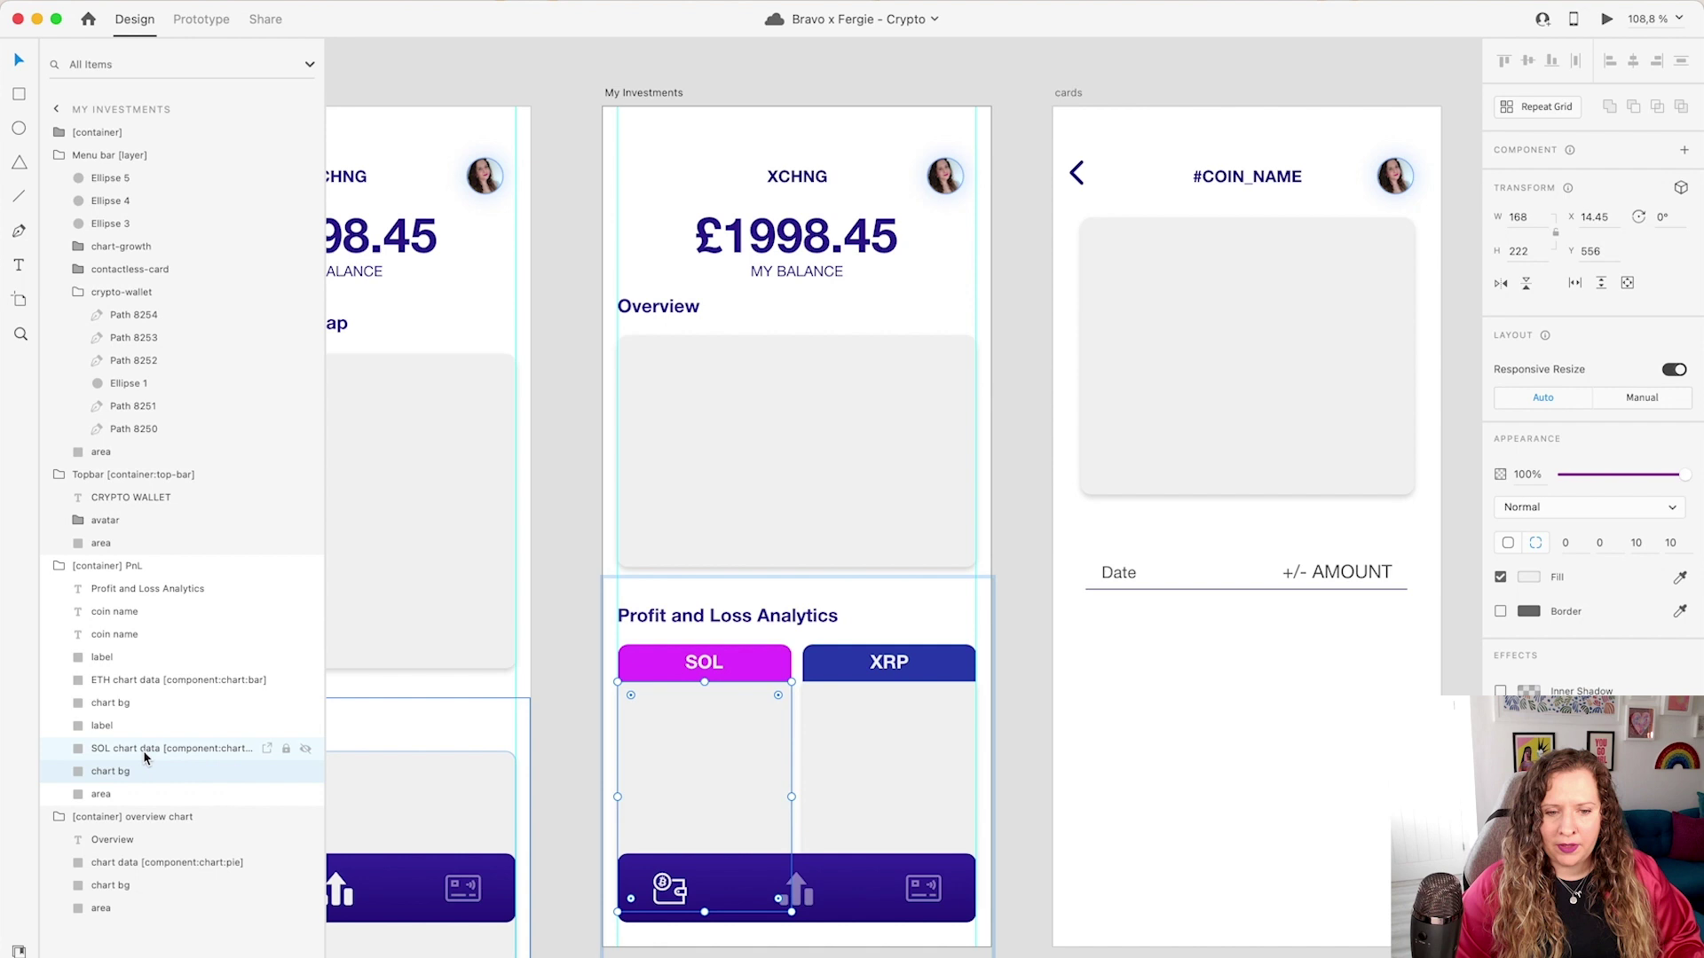
pyautogui.click(151, 688)
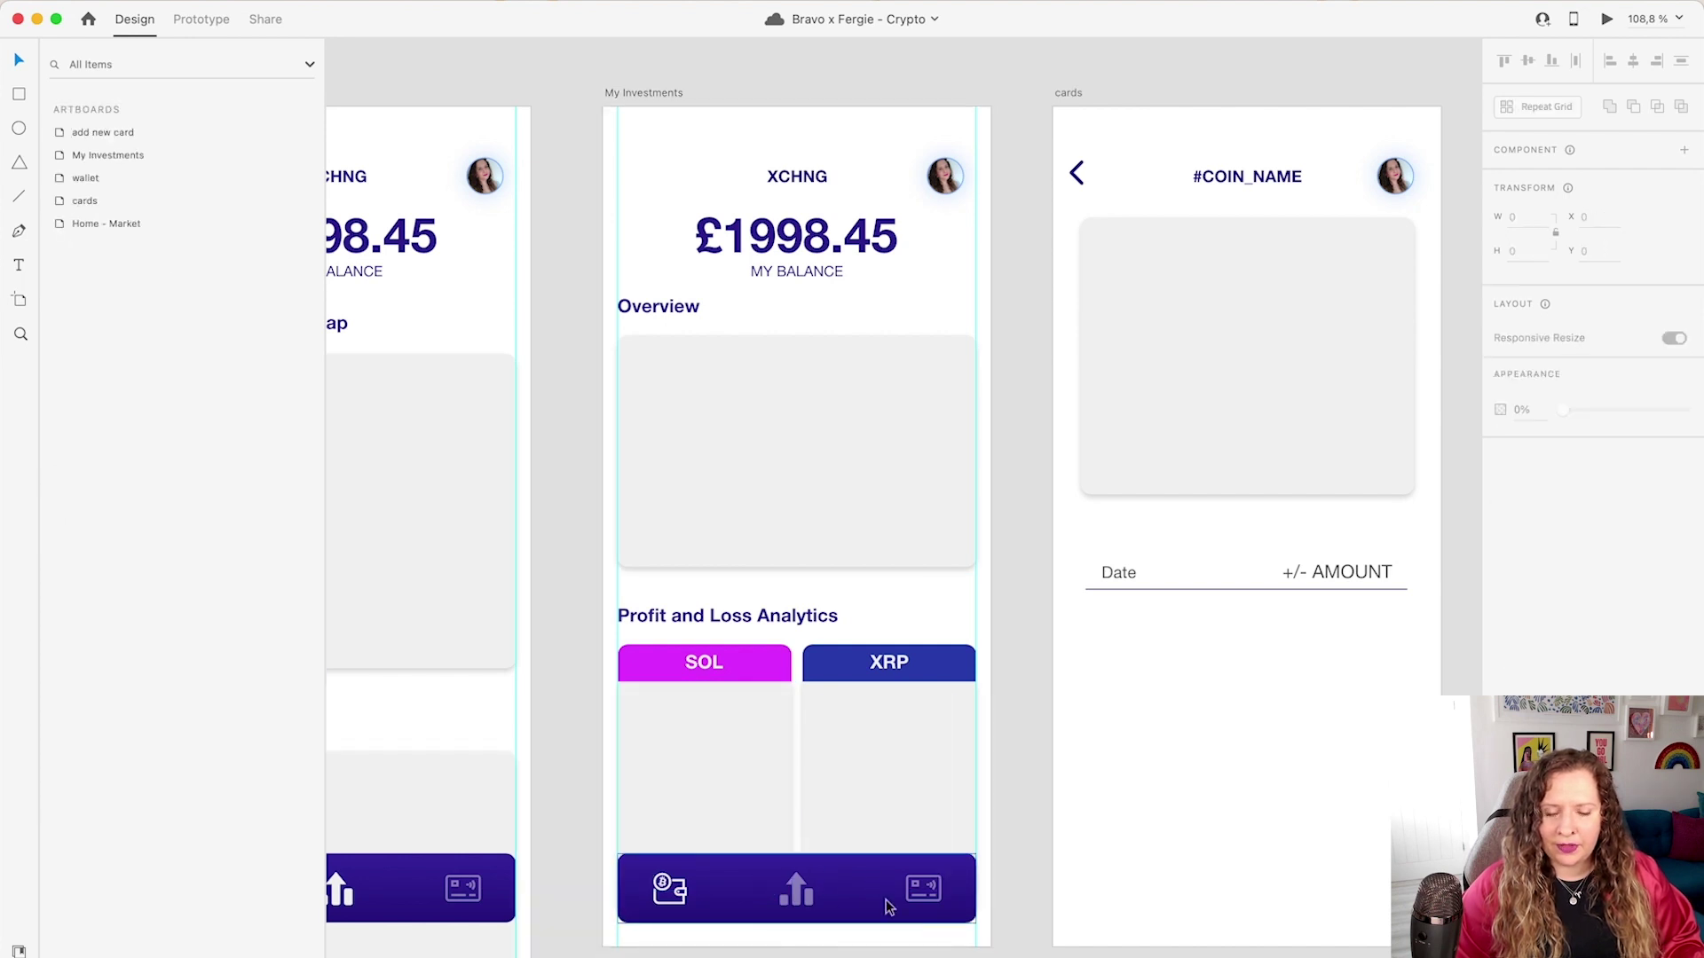
pyautogui.click(735, 908)
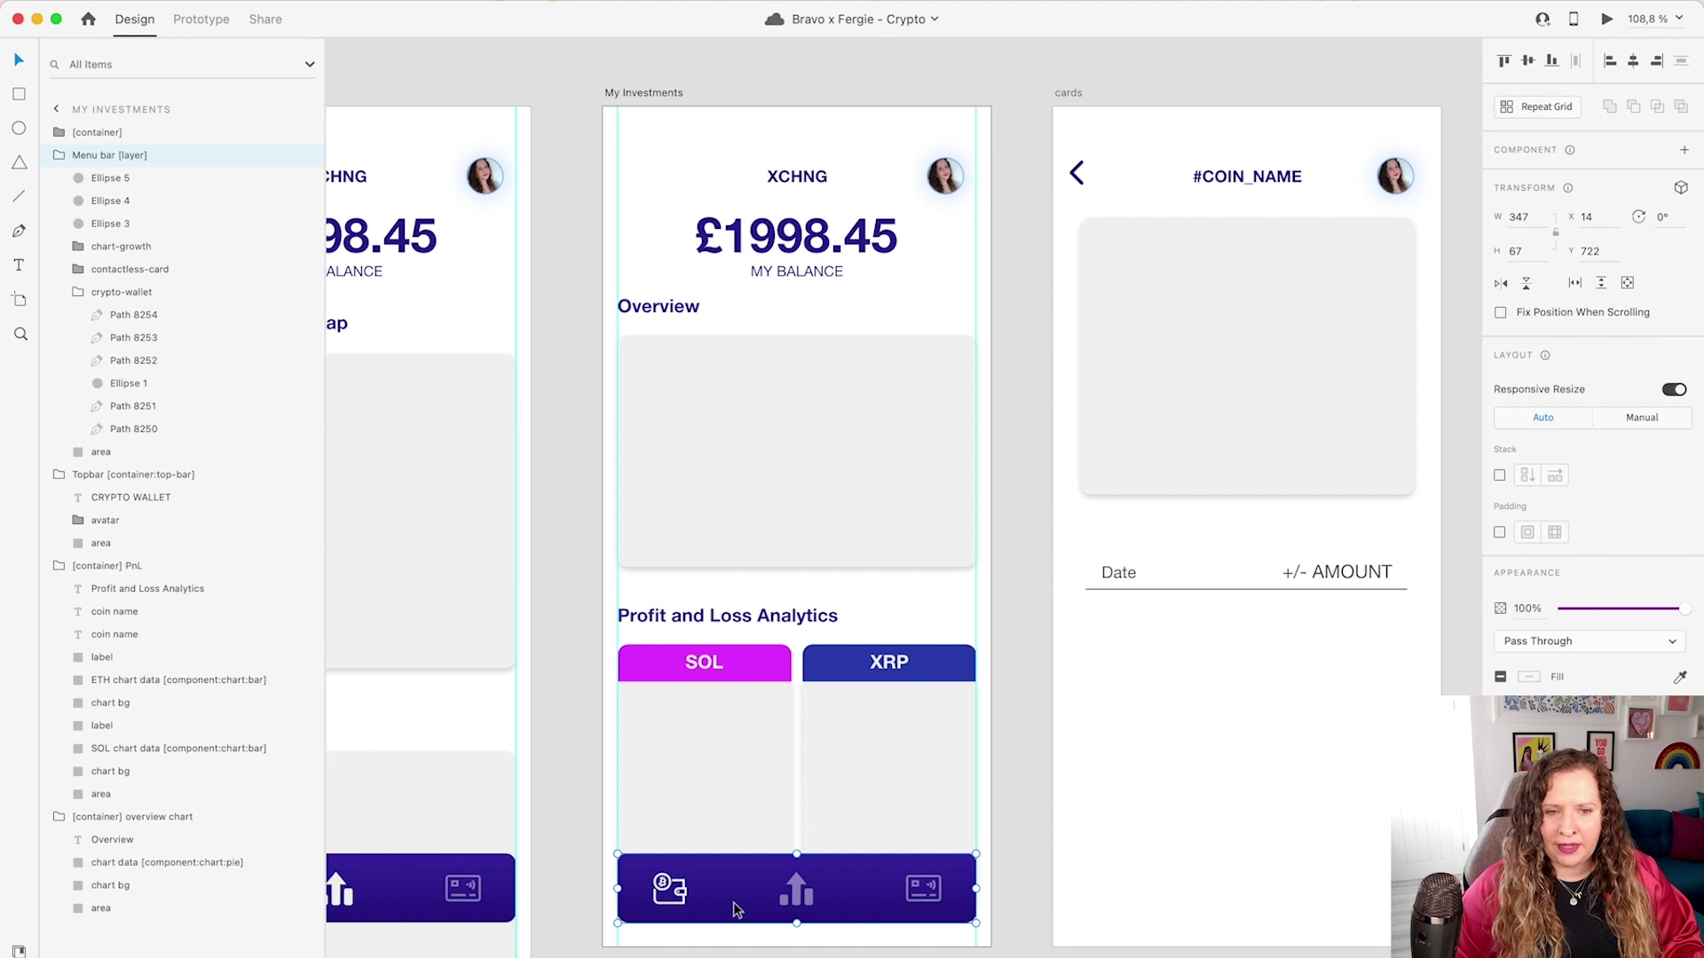
pyautogui.click(1228, 737)
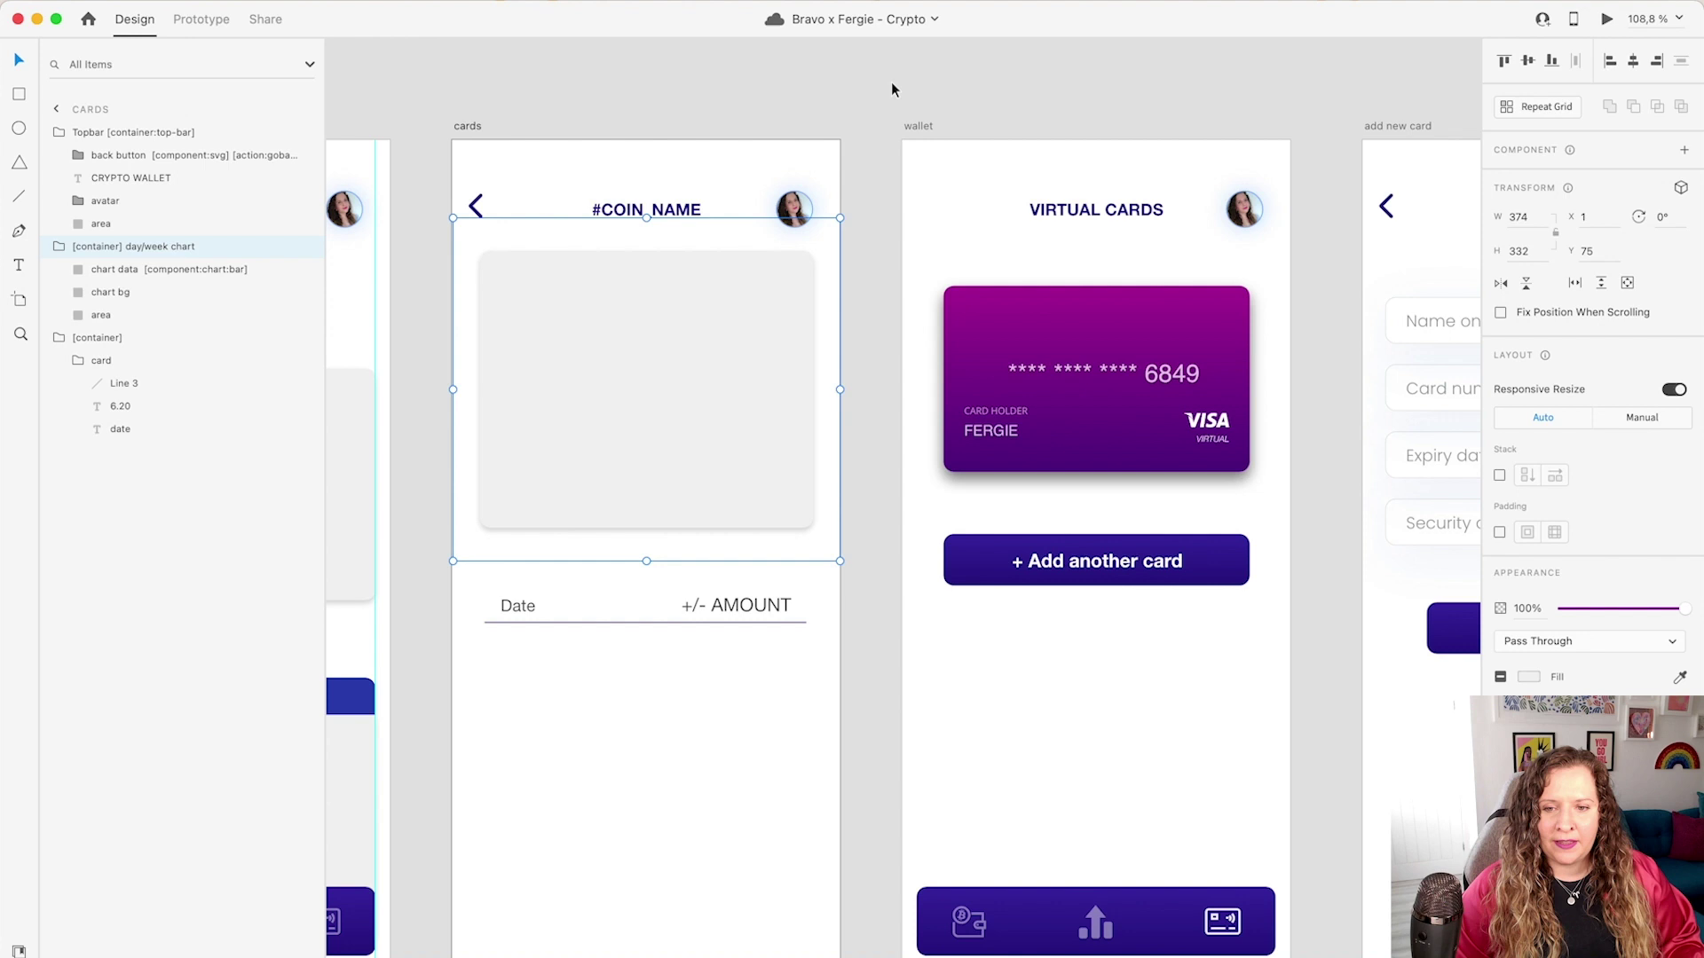
# Move the Date / +/- AMOUNT statement row on the cards screen slightly higher
pyautogui.moveTo(728, 617); pyautogui.dragTo(727, 596)
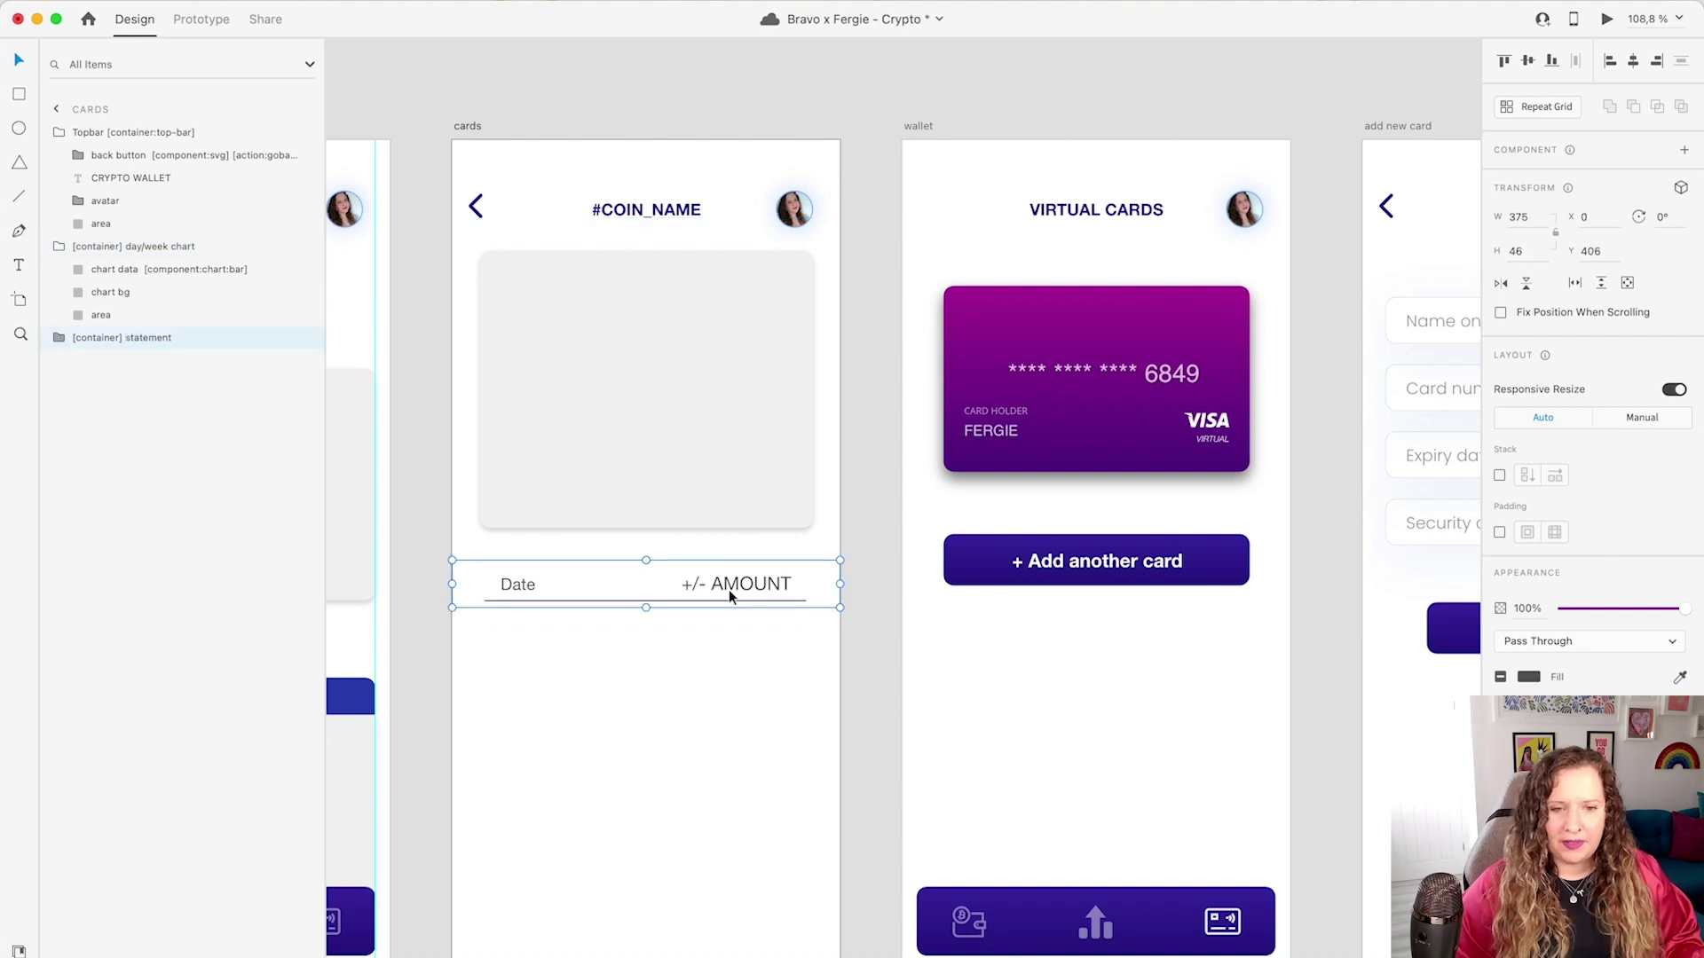
pyautogui.click(59, 342)
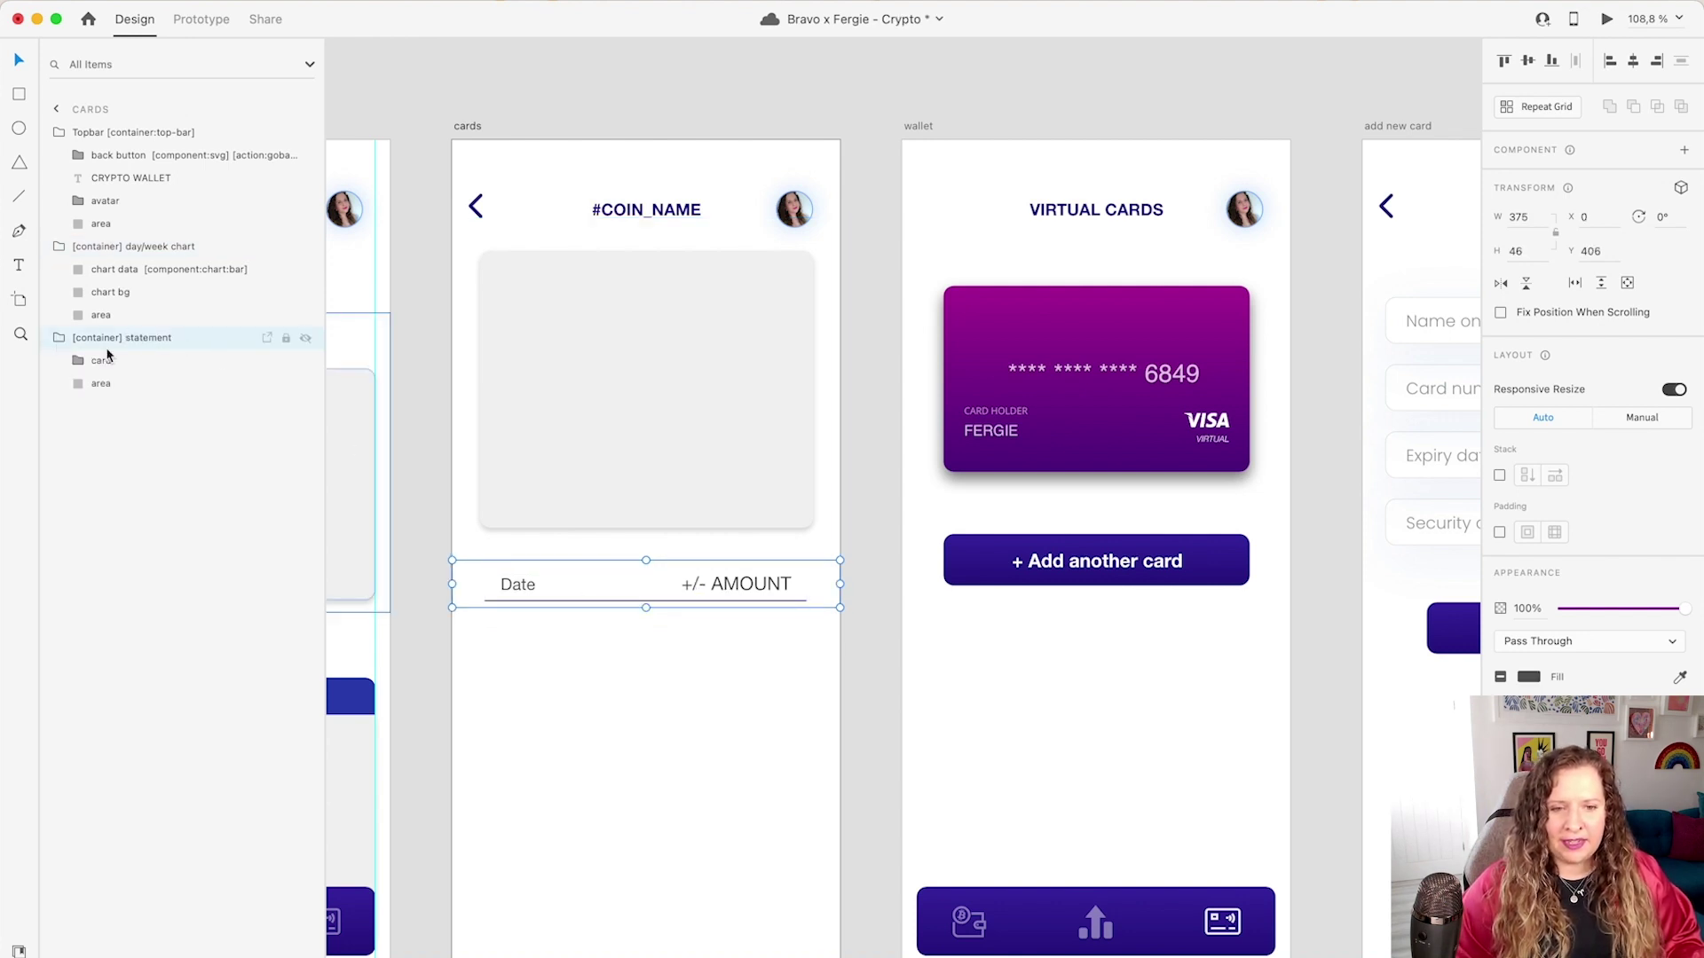
pyautogui.click(160, 362)
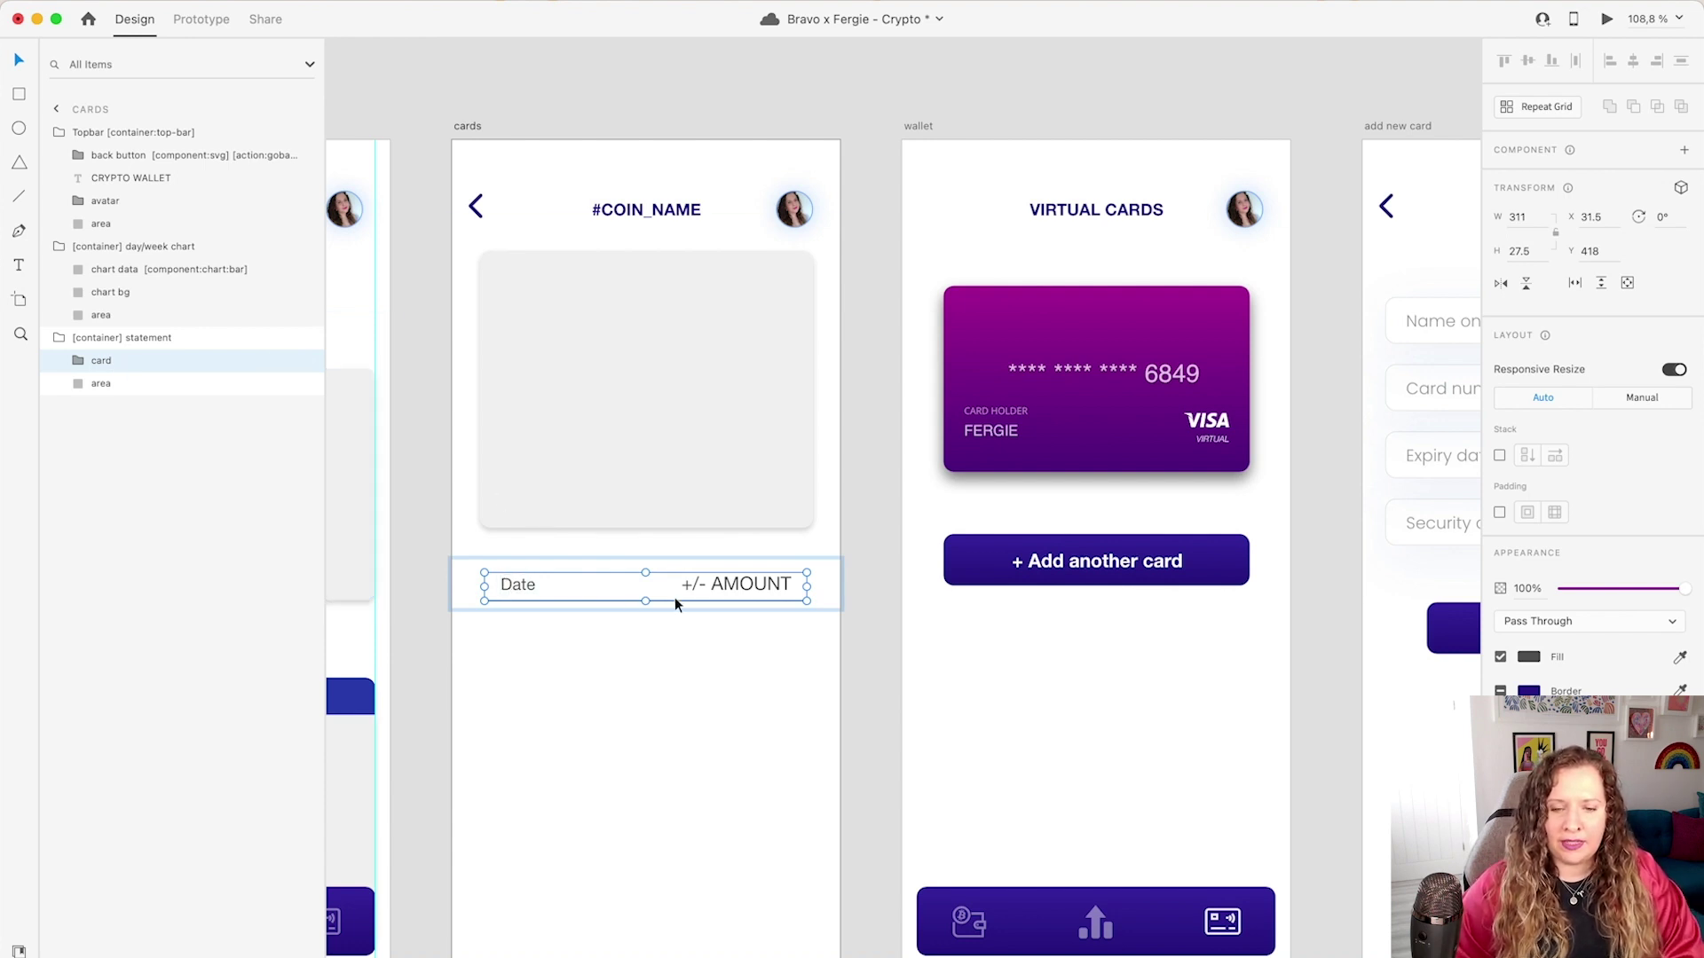
# Inspect the statement card's Date, line and area layers, then clear the selection
pyautogui.click(78, 362)
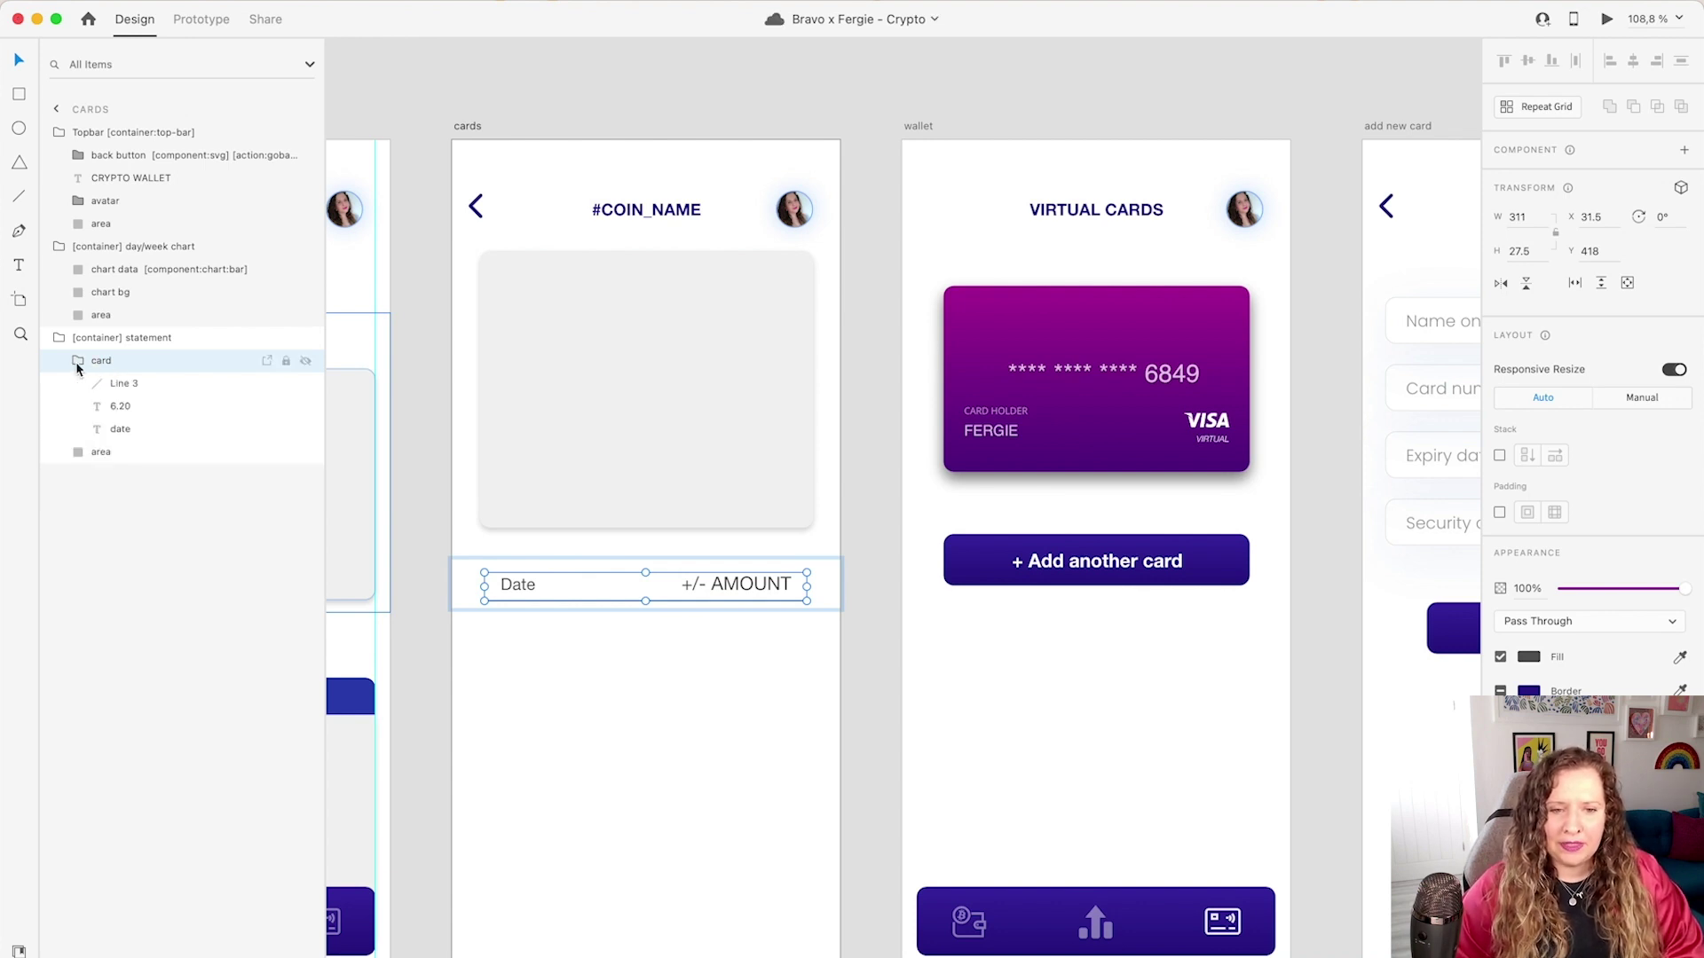
pyautogui.click(162, 434)
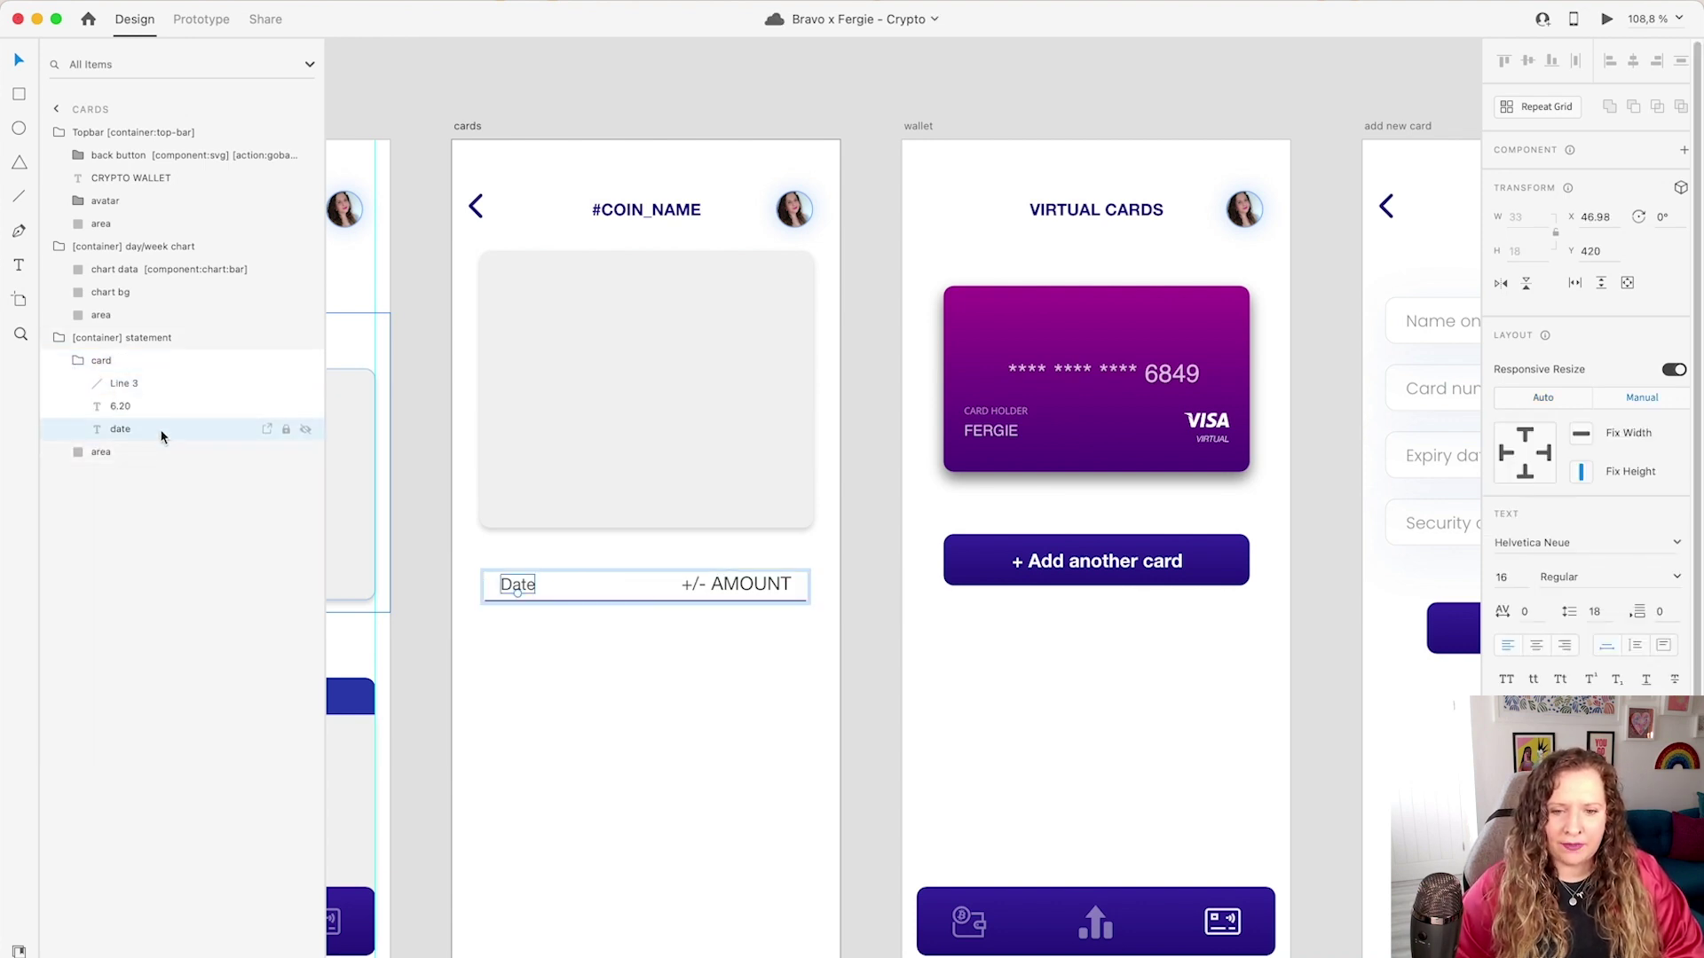
pyautogui.click(170, 383)
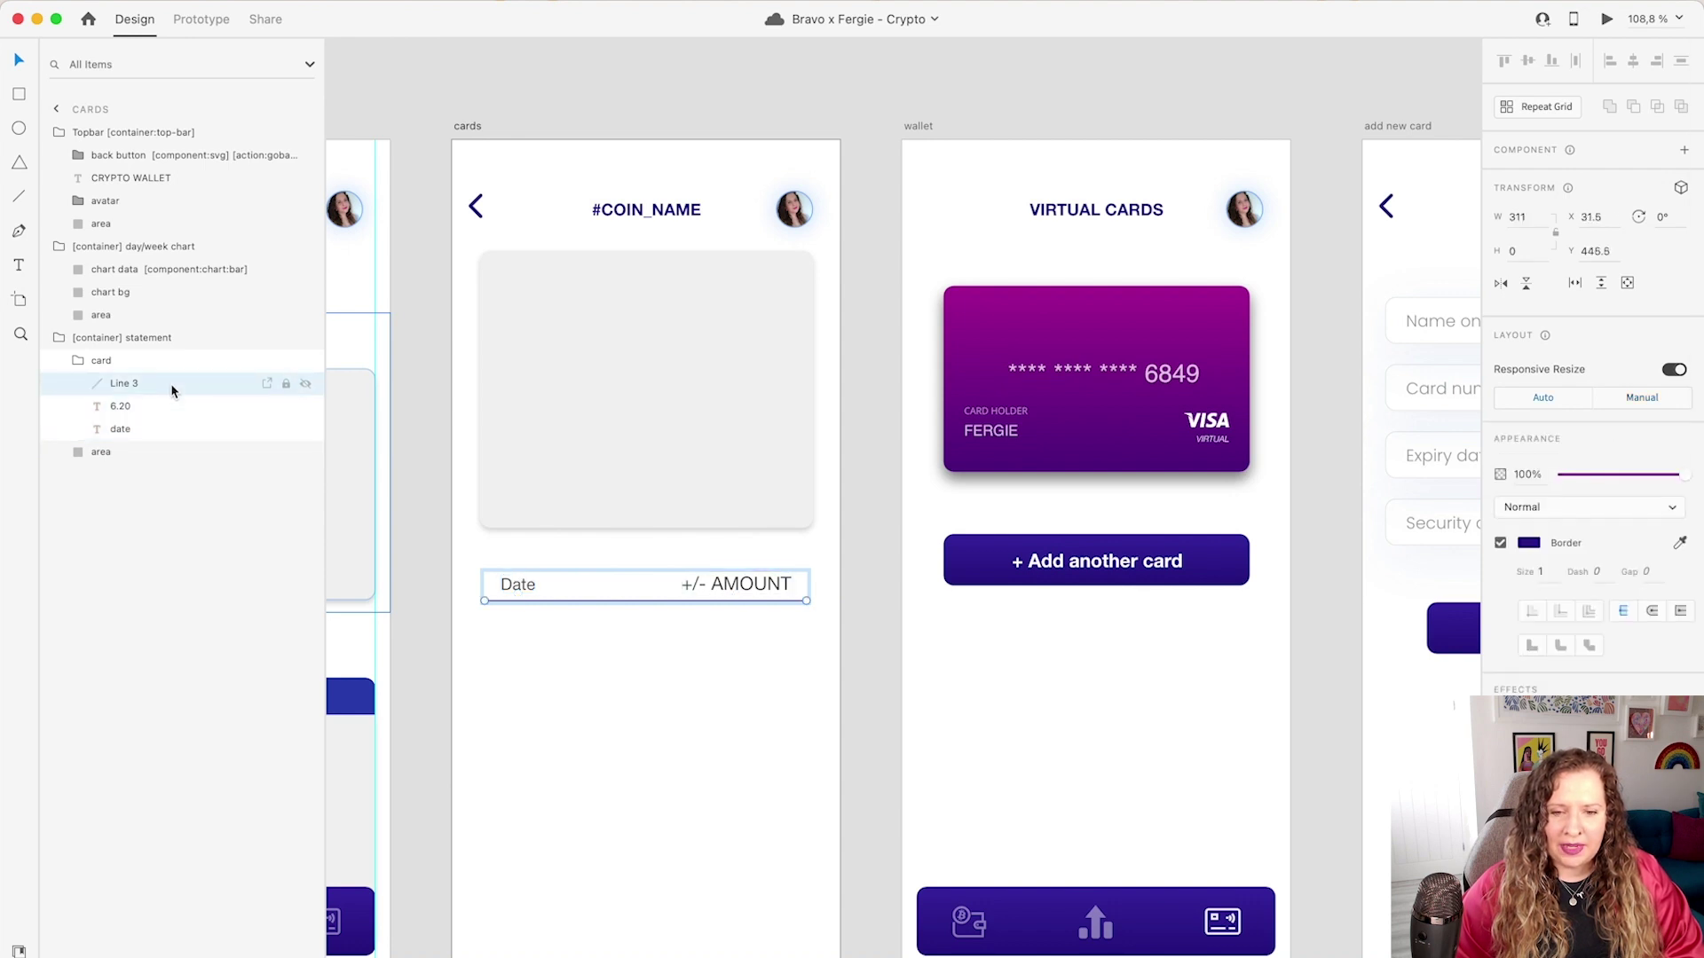
pyautogui.click(149, 454)
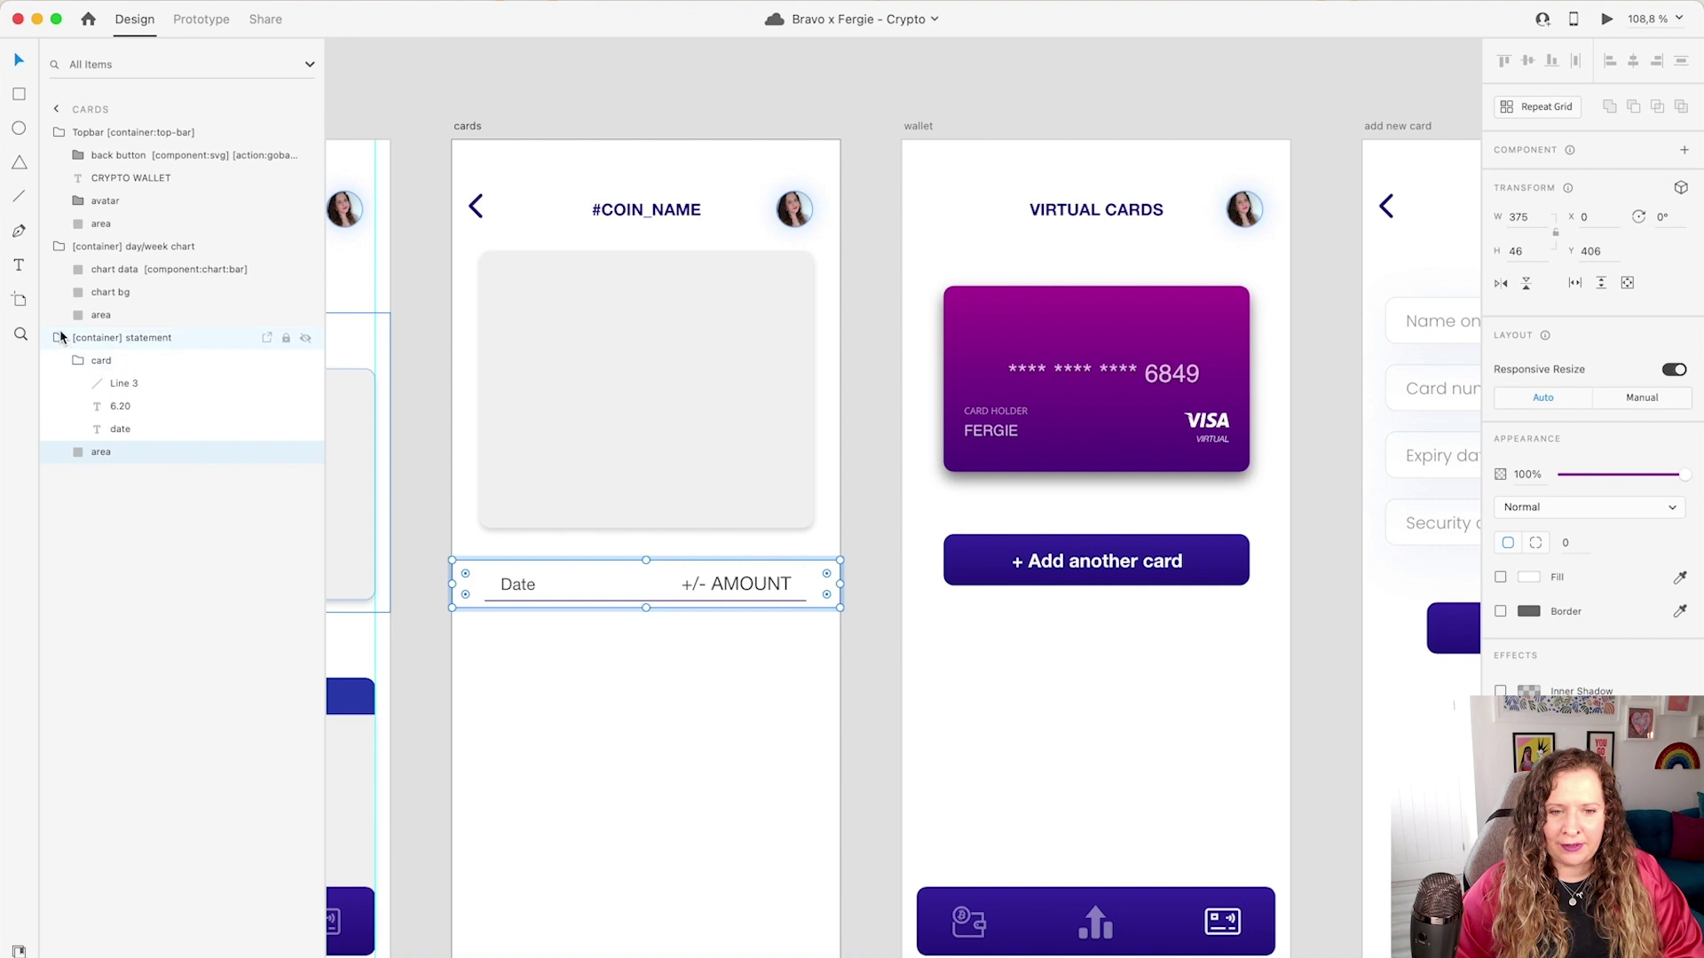
pyautogui.press('Escape')
pyautogui.hscroll(5, 519, 439)
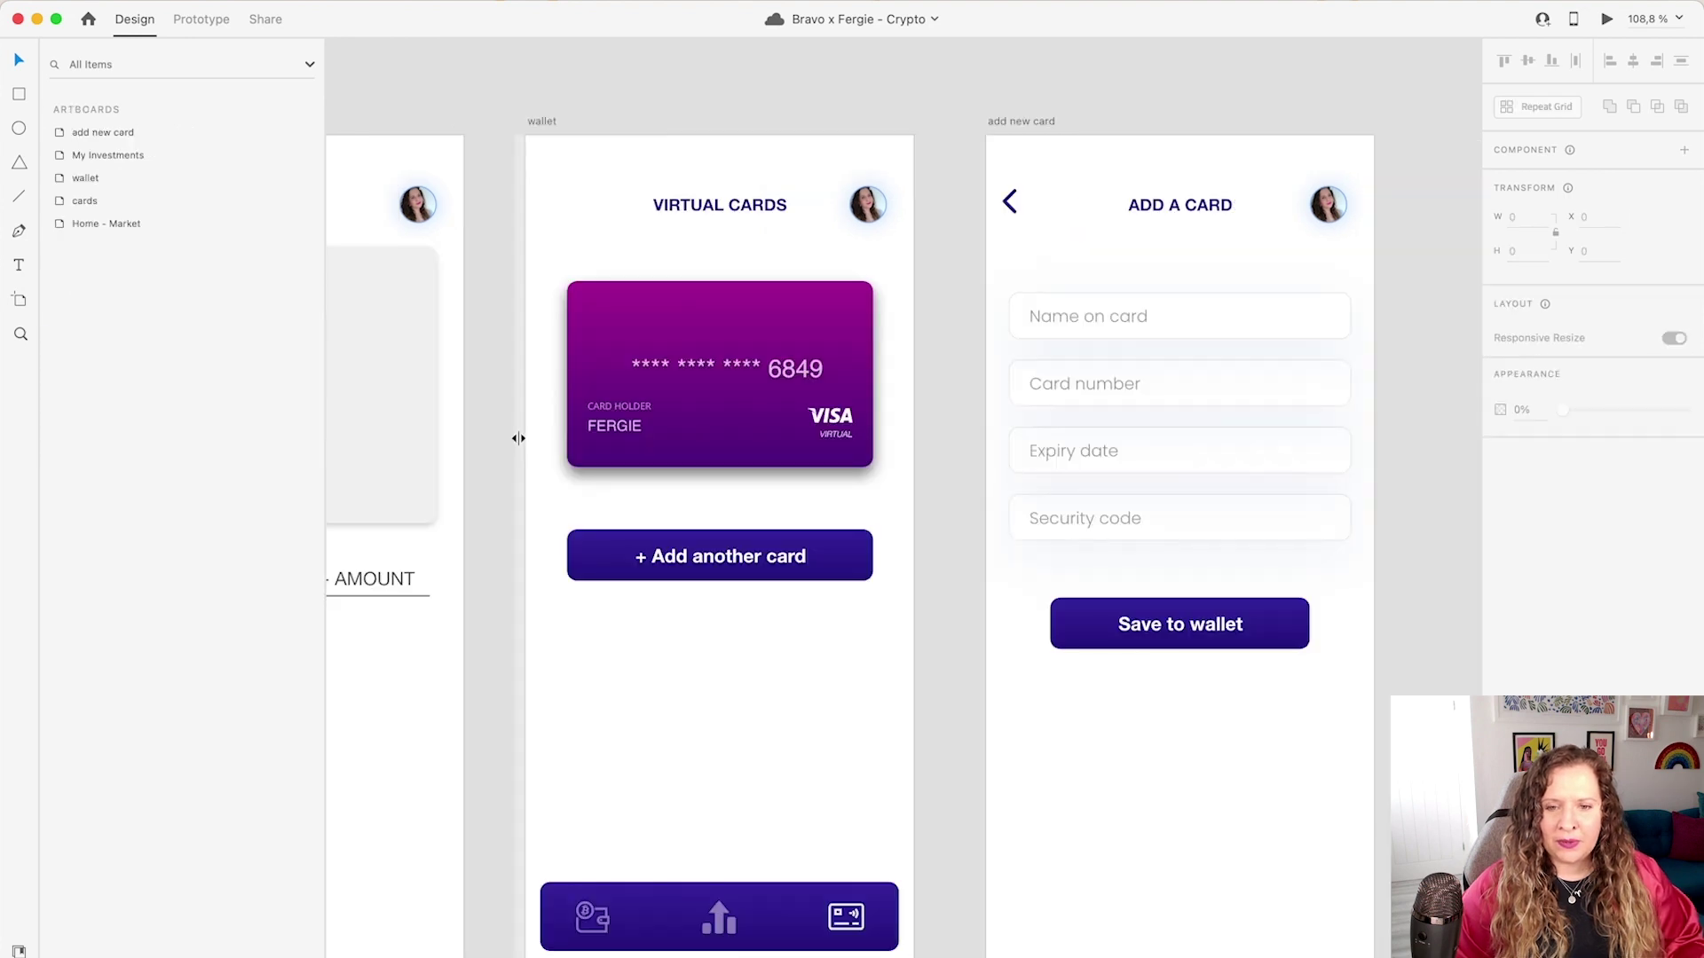
pyautogui.click(780, 216)
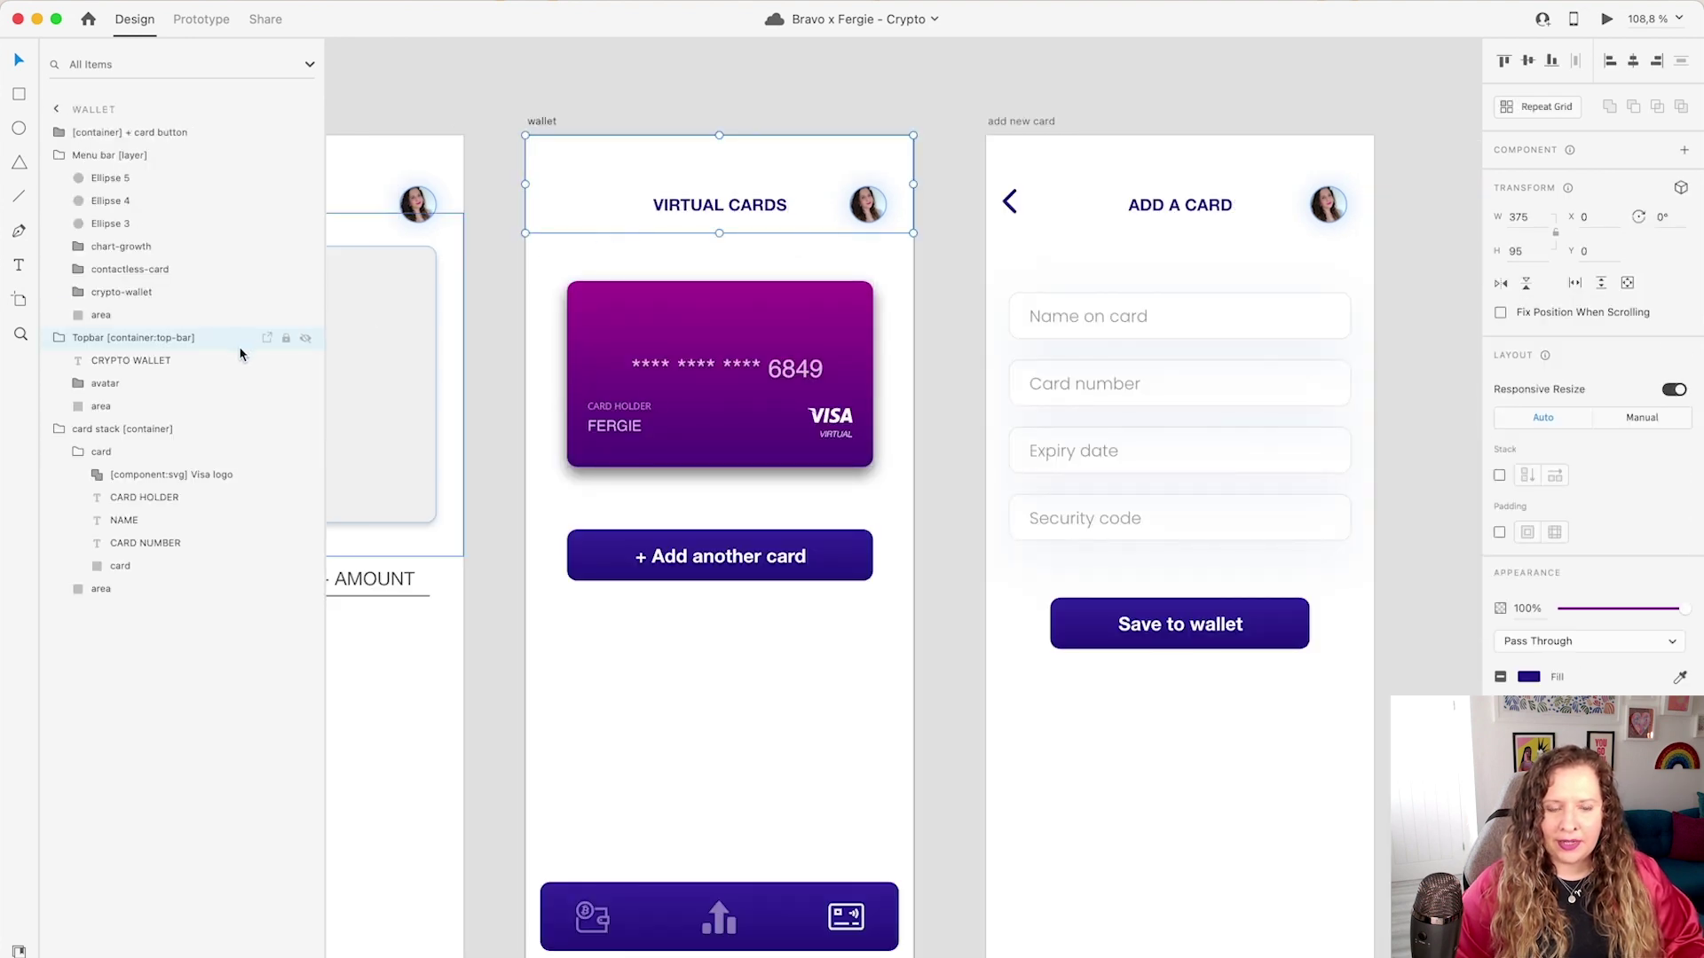
pyautogui.click(778, 401)
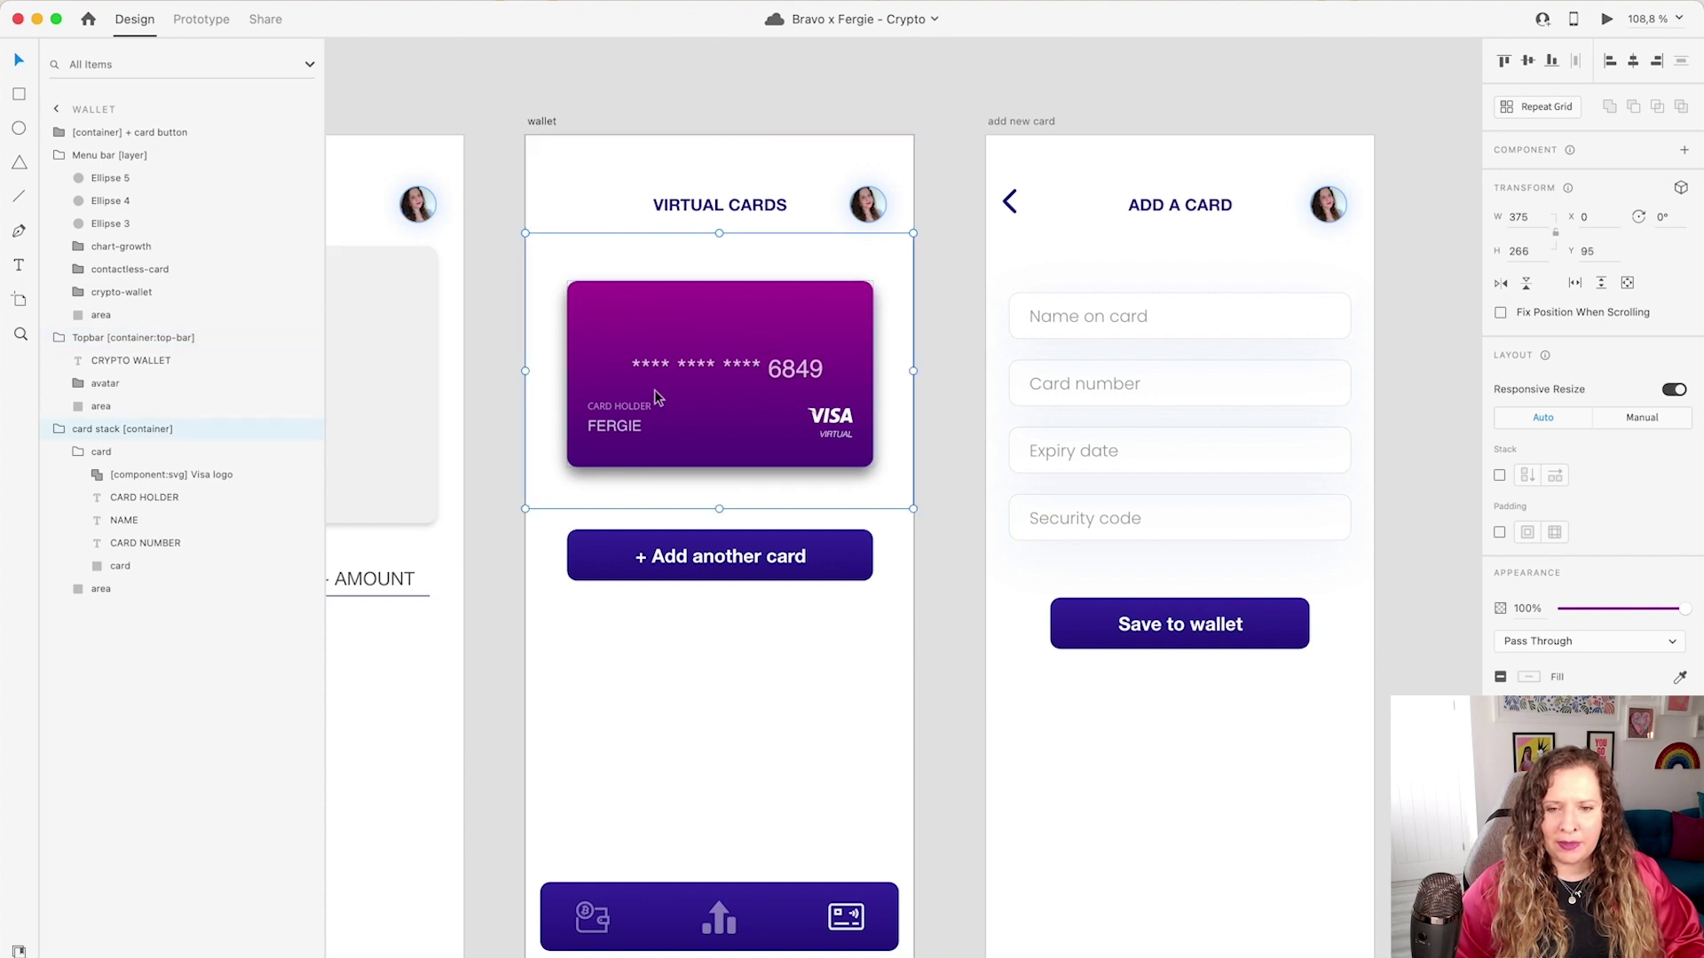
pyautogui.click(865, 638)
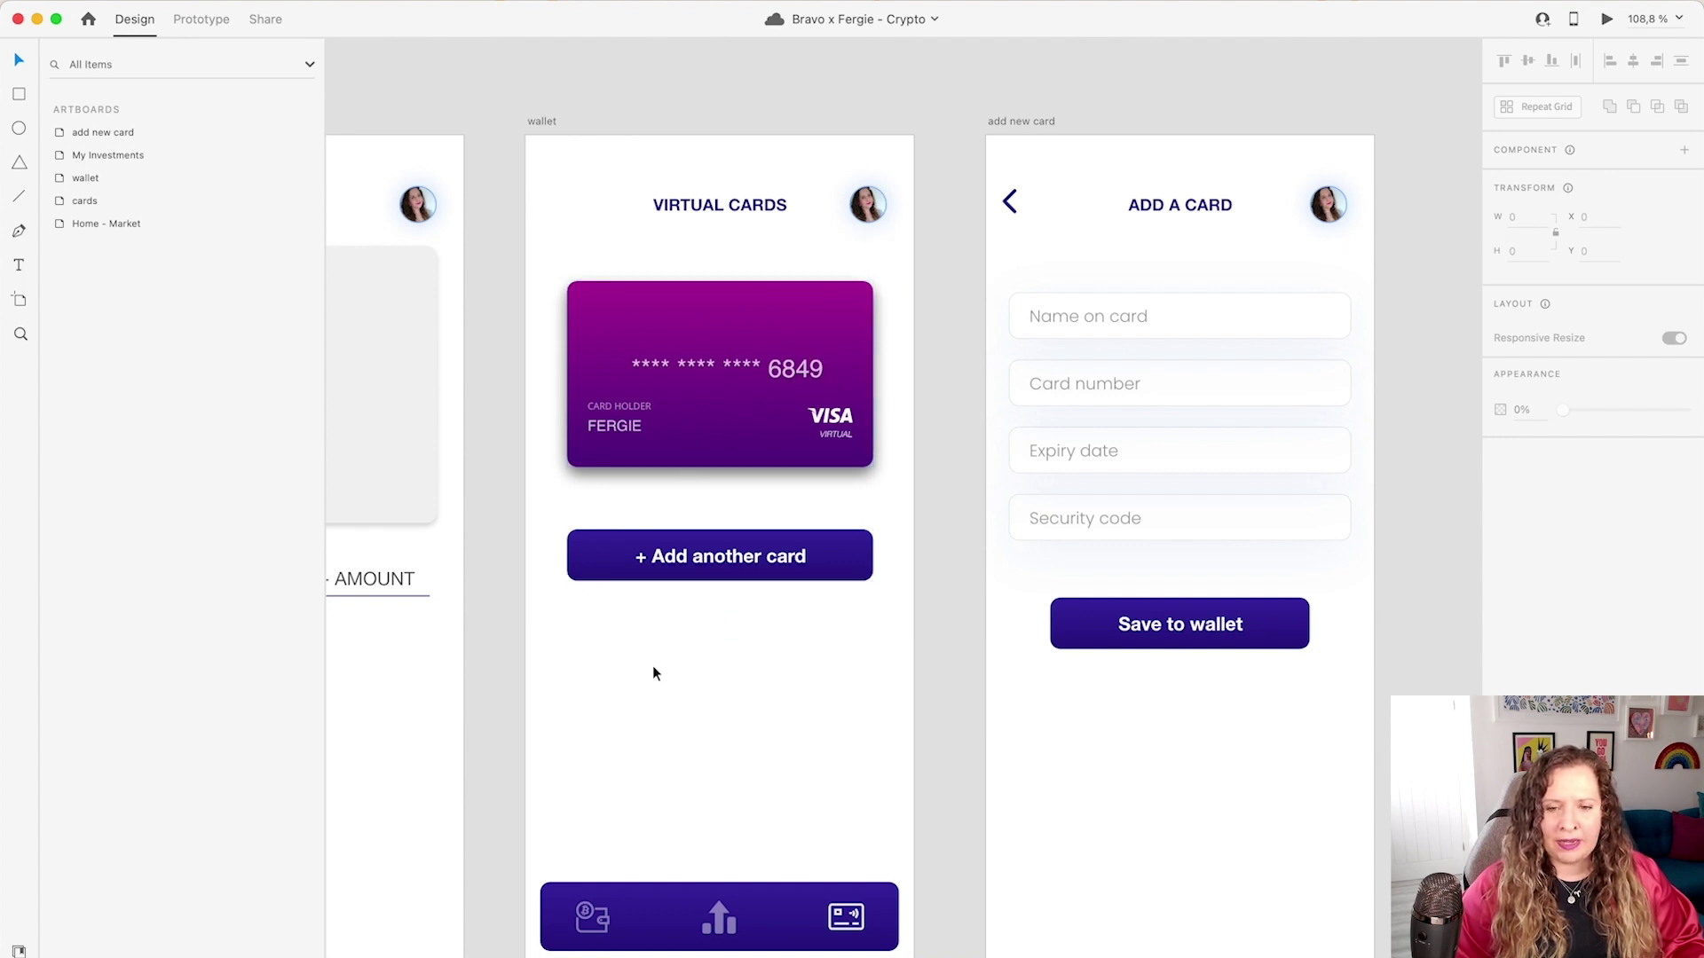
pyautogui.click(710, 400)
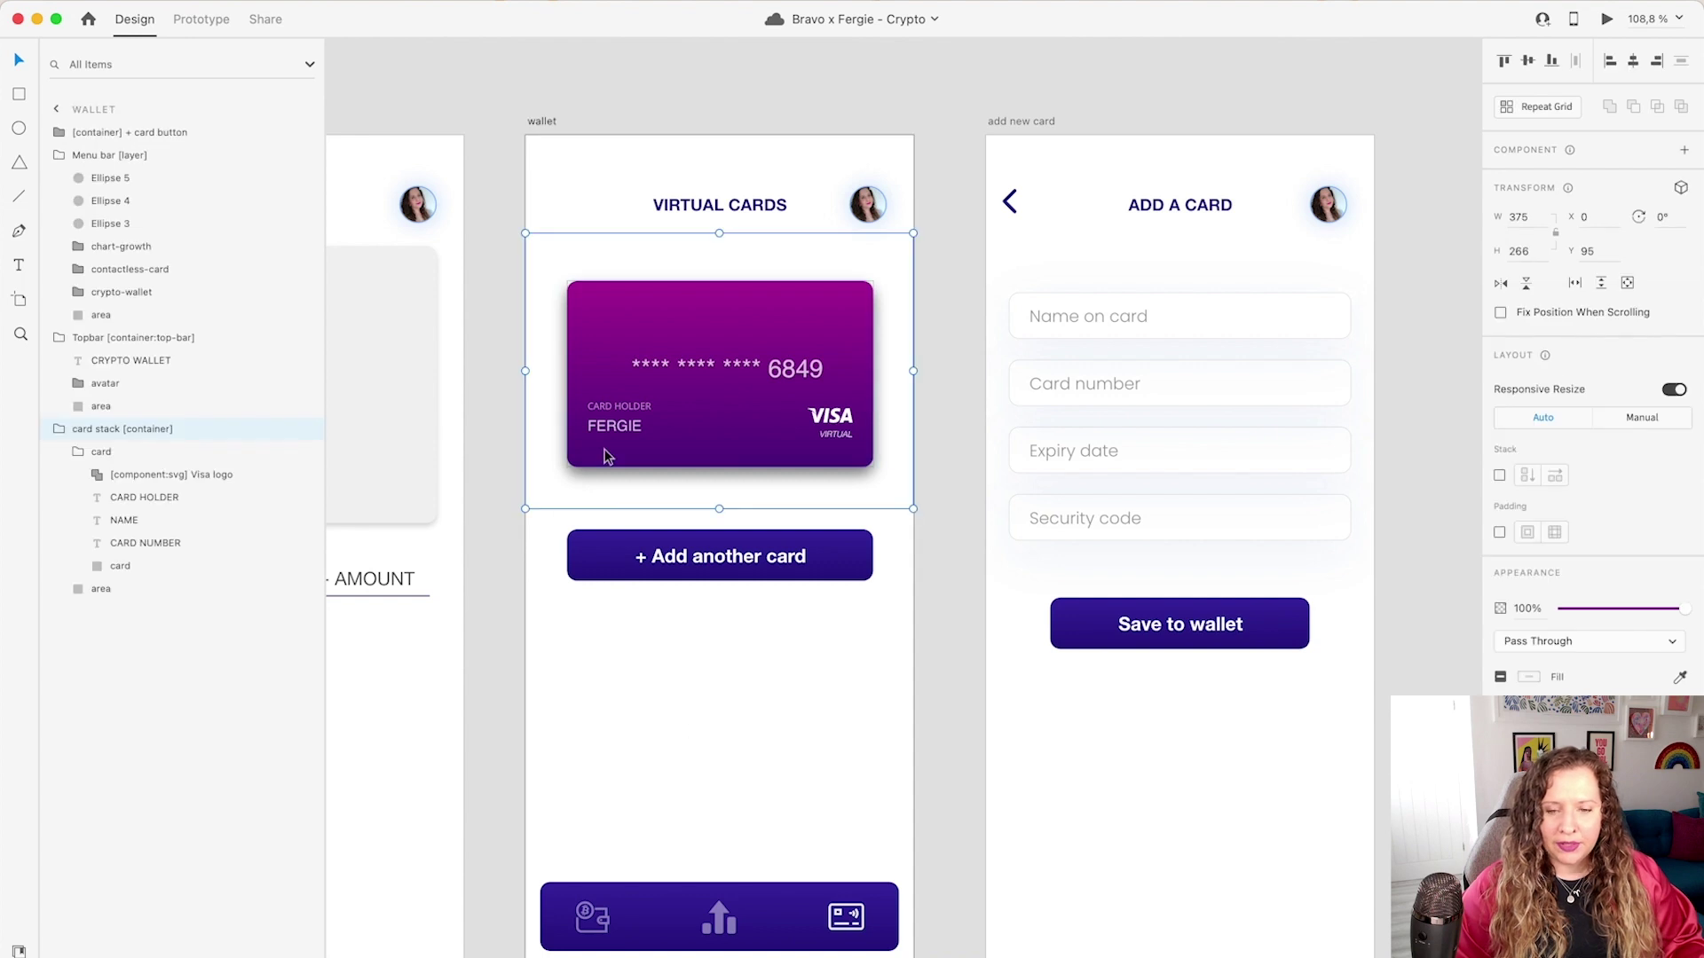
pyautogui.click(78, 452)
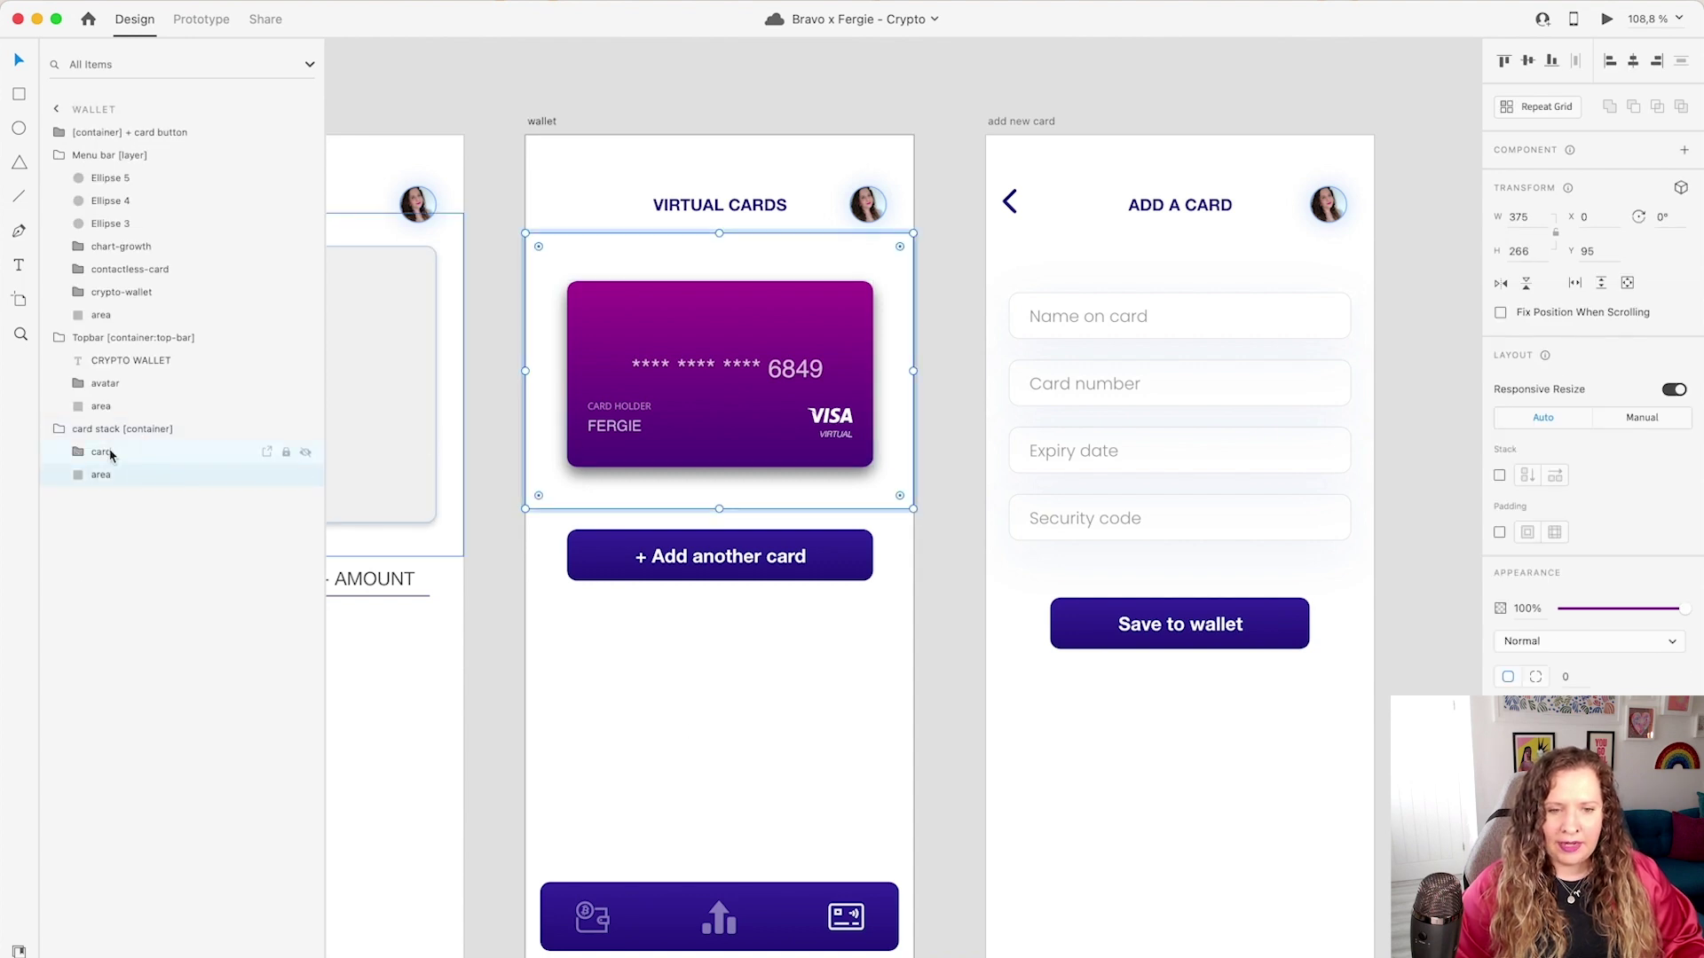
pyautogui.click(116, 474)
pyautogui.click(78, 453)
pyautogui.click(147, 456)
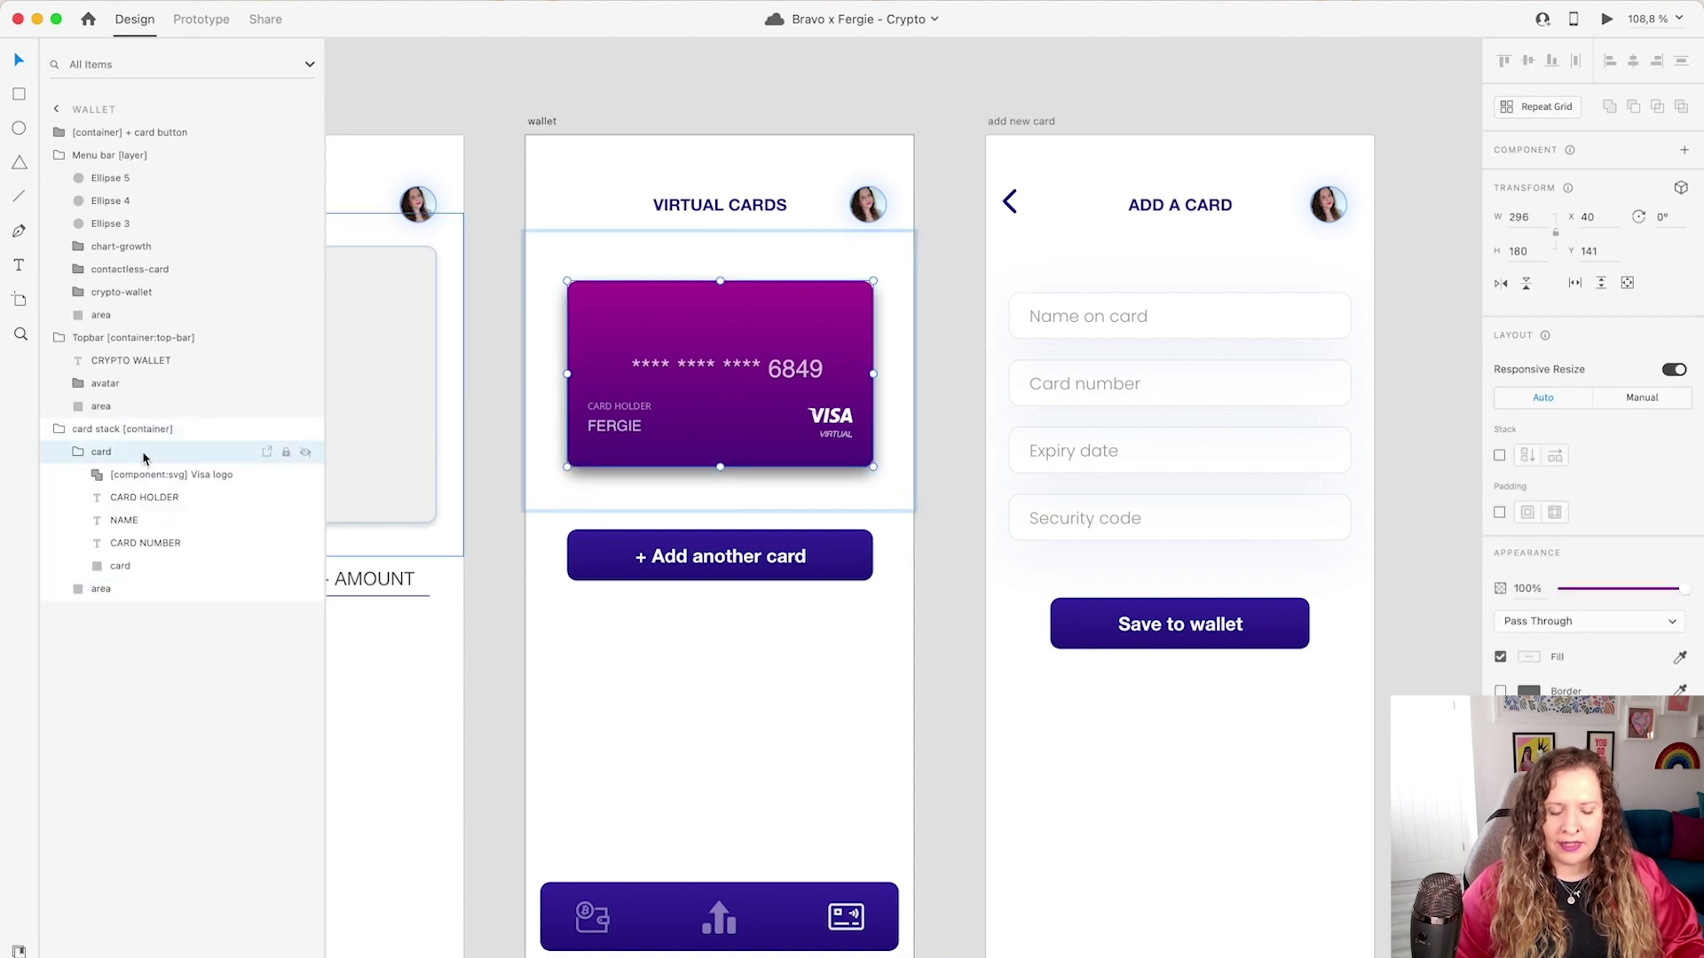
pyautogui.click(168, 479)
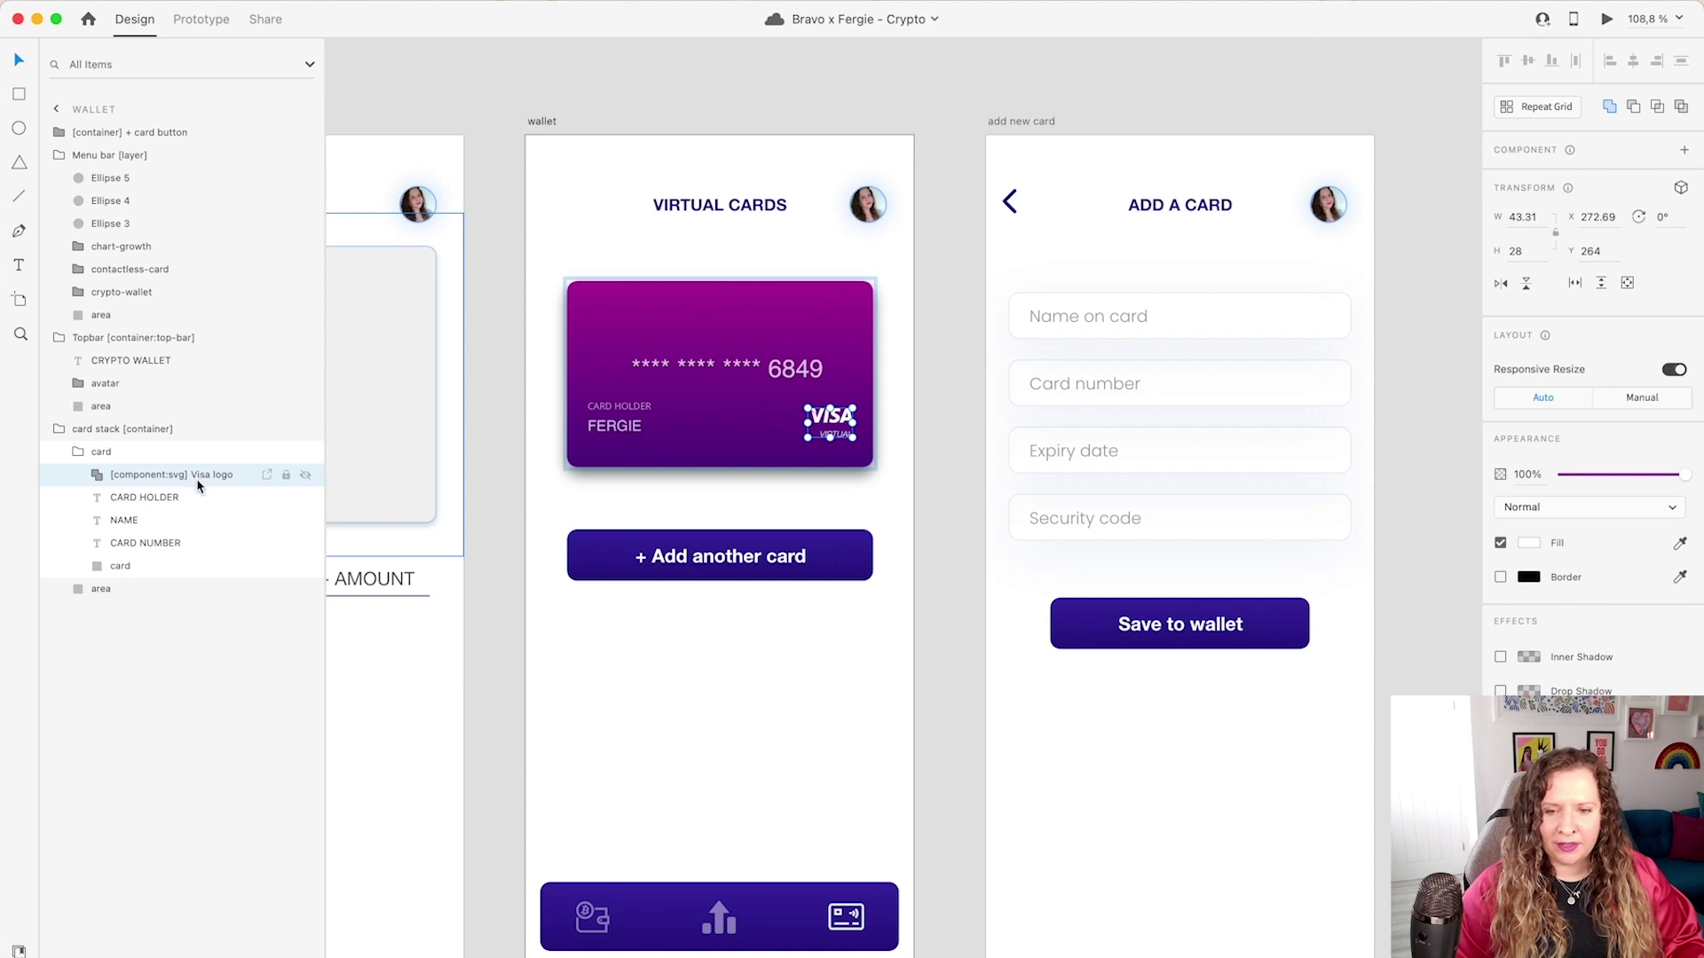
pyautogui.click(768, 556)
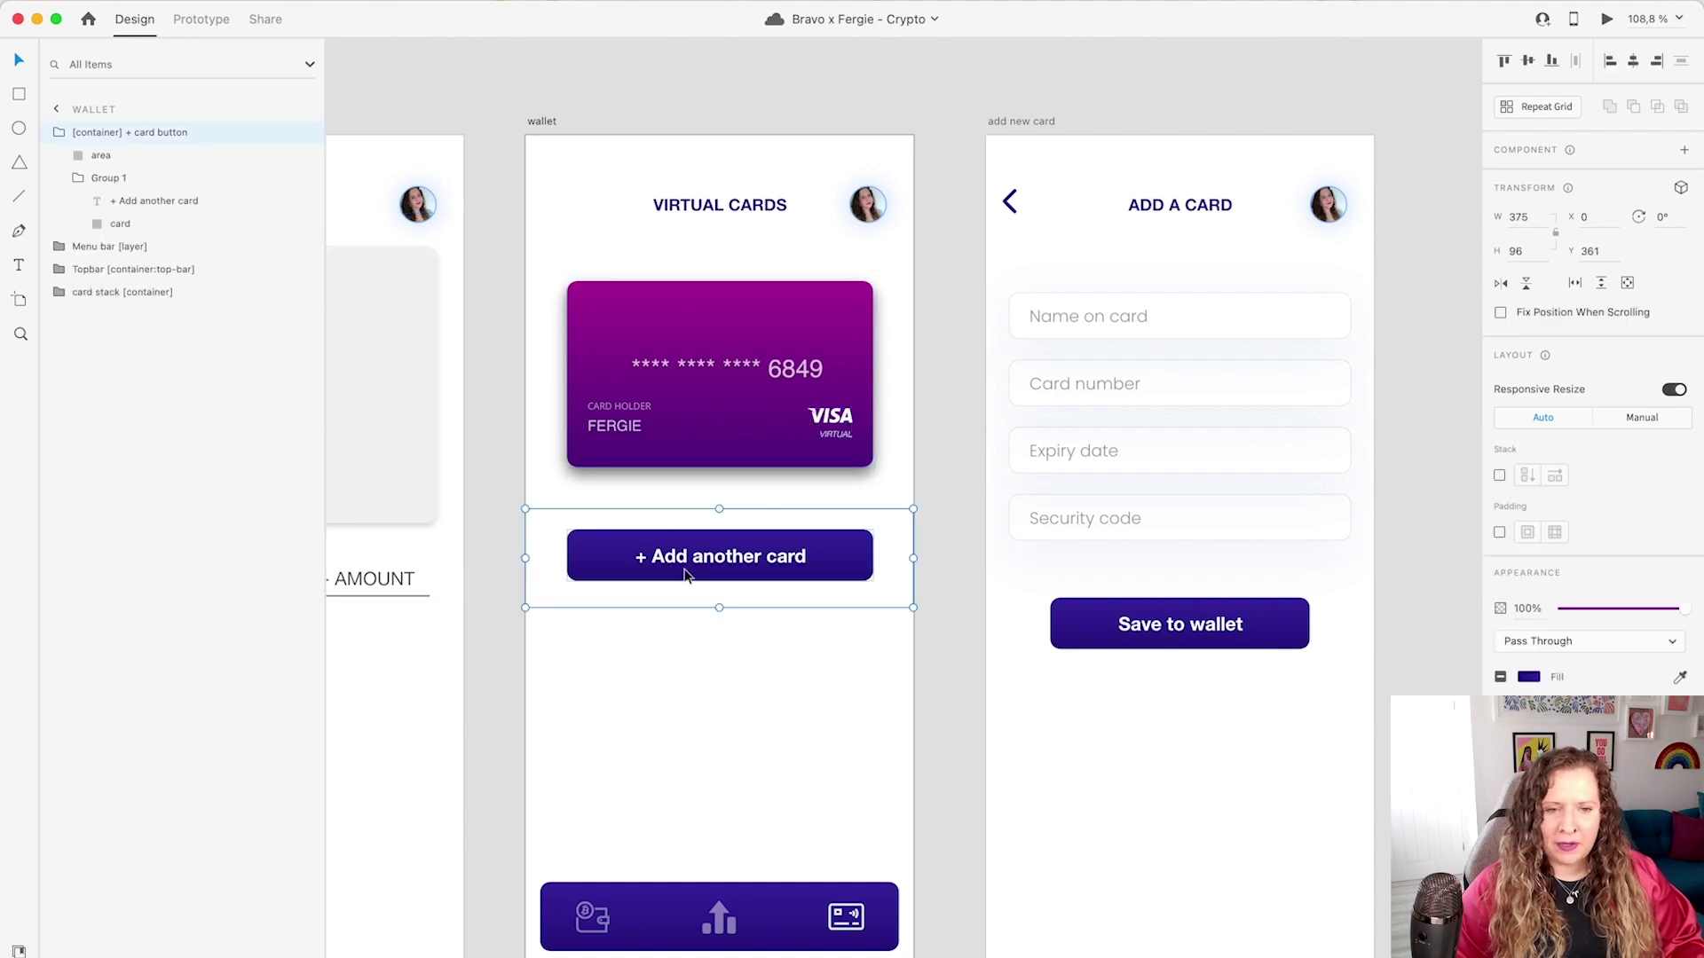
pyautogui.click(153, 226)
pyautogui.click(163, 188)
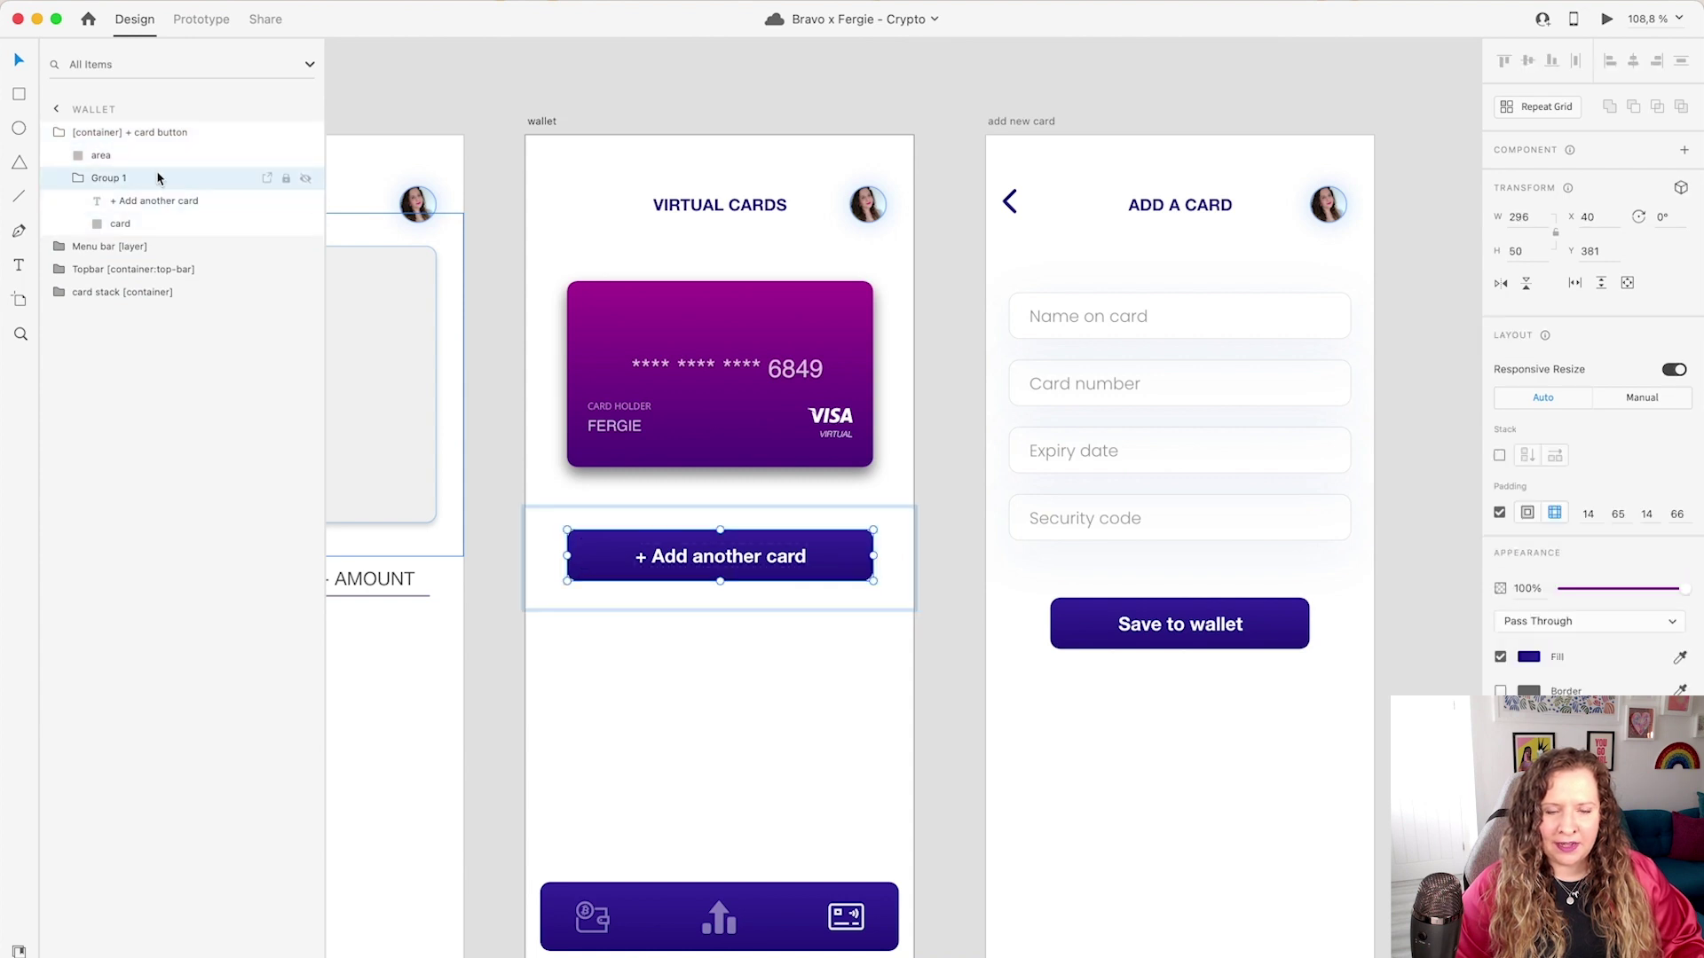
pyautogui.click(378, 110)
# In Prototype mode, select all artboards to check the Flow 1 wiring, then launch Bravo Studio
pyautogui.press('super+0')
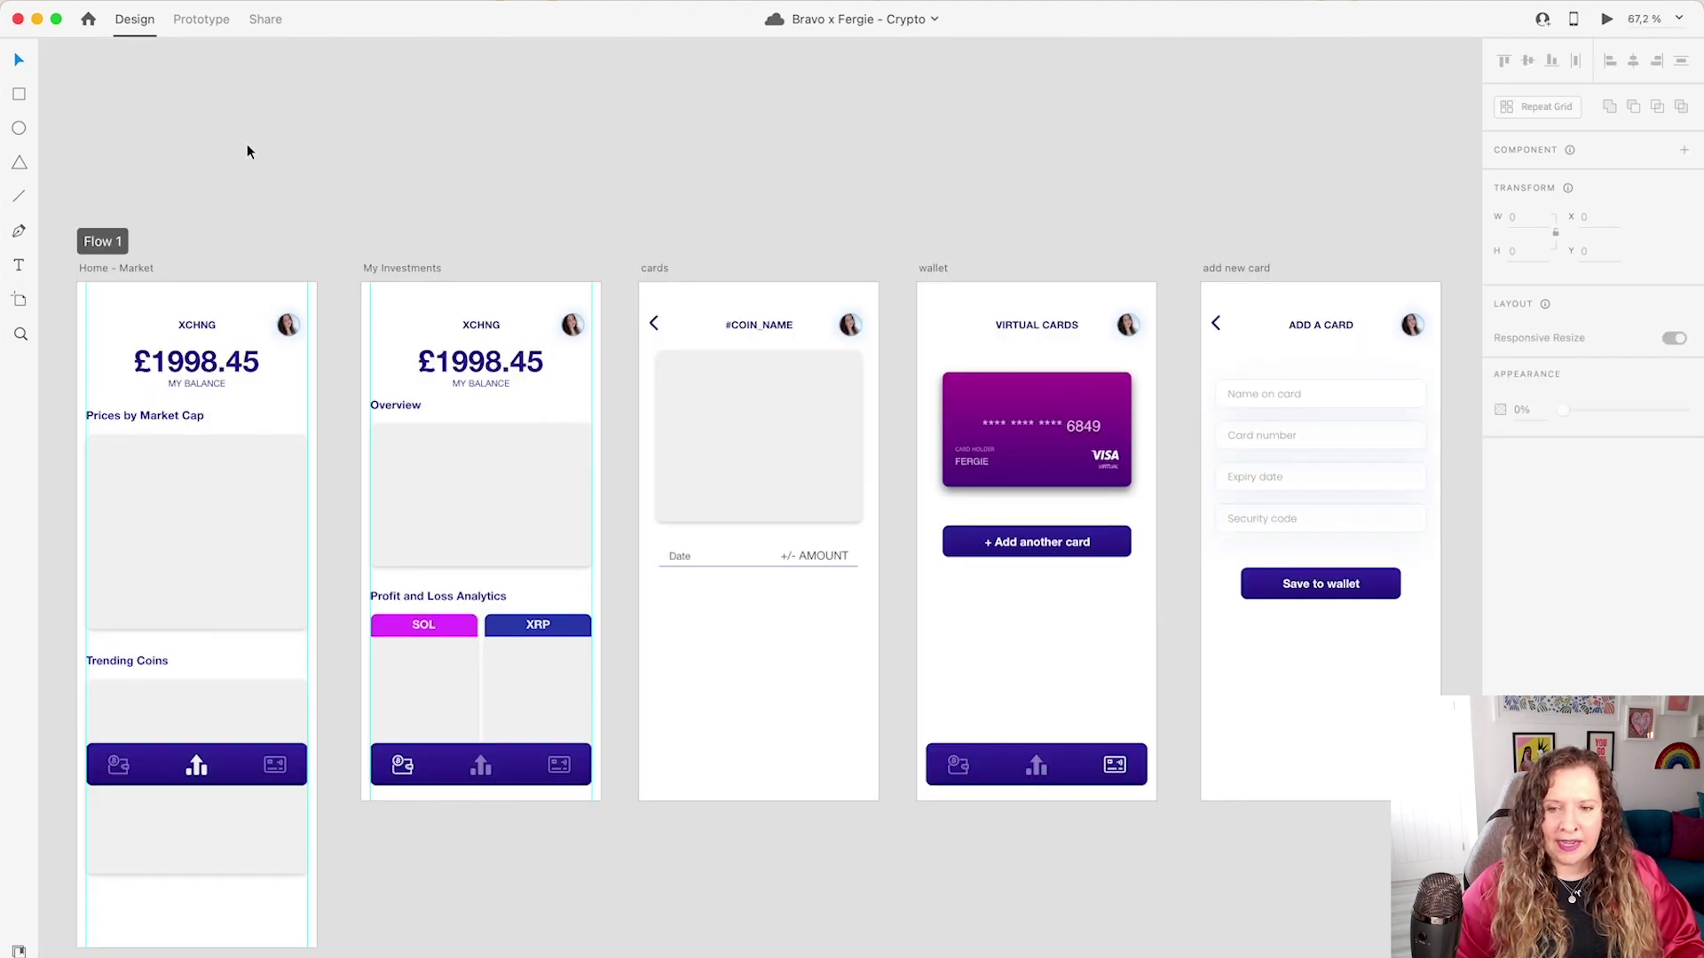
pyautogui.click(201, 19)
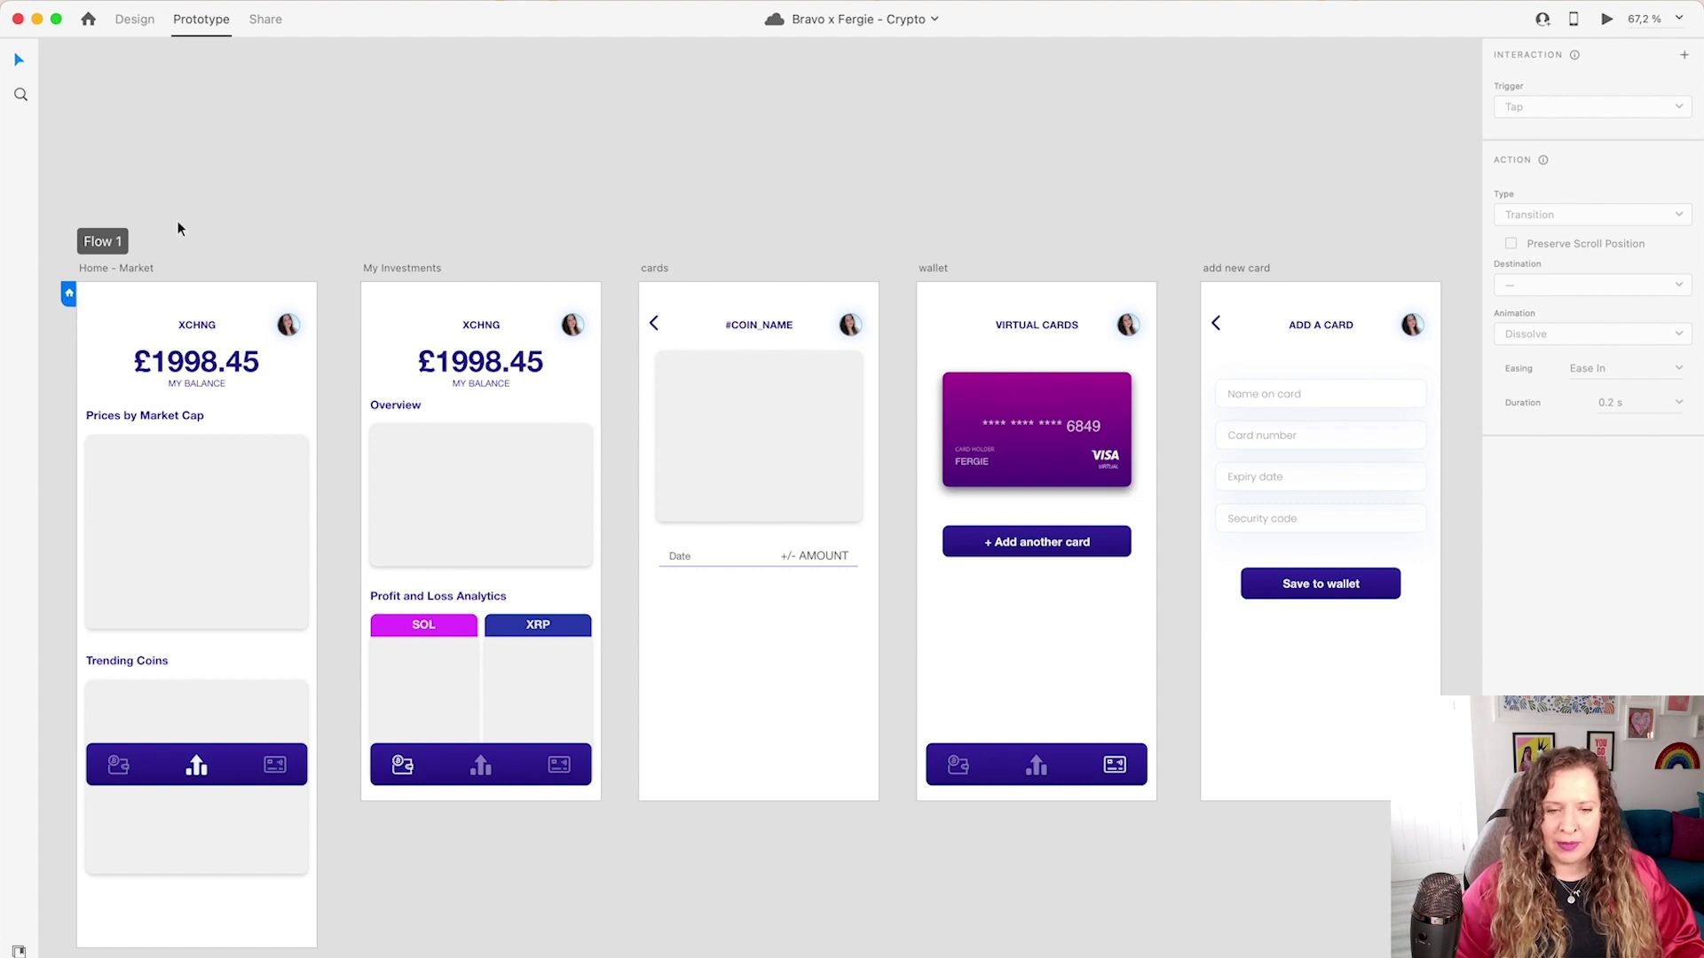
pyautogui.press('super+a')
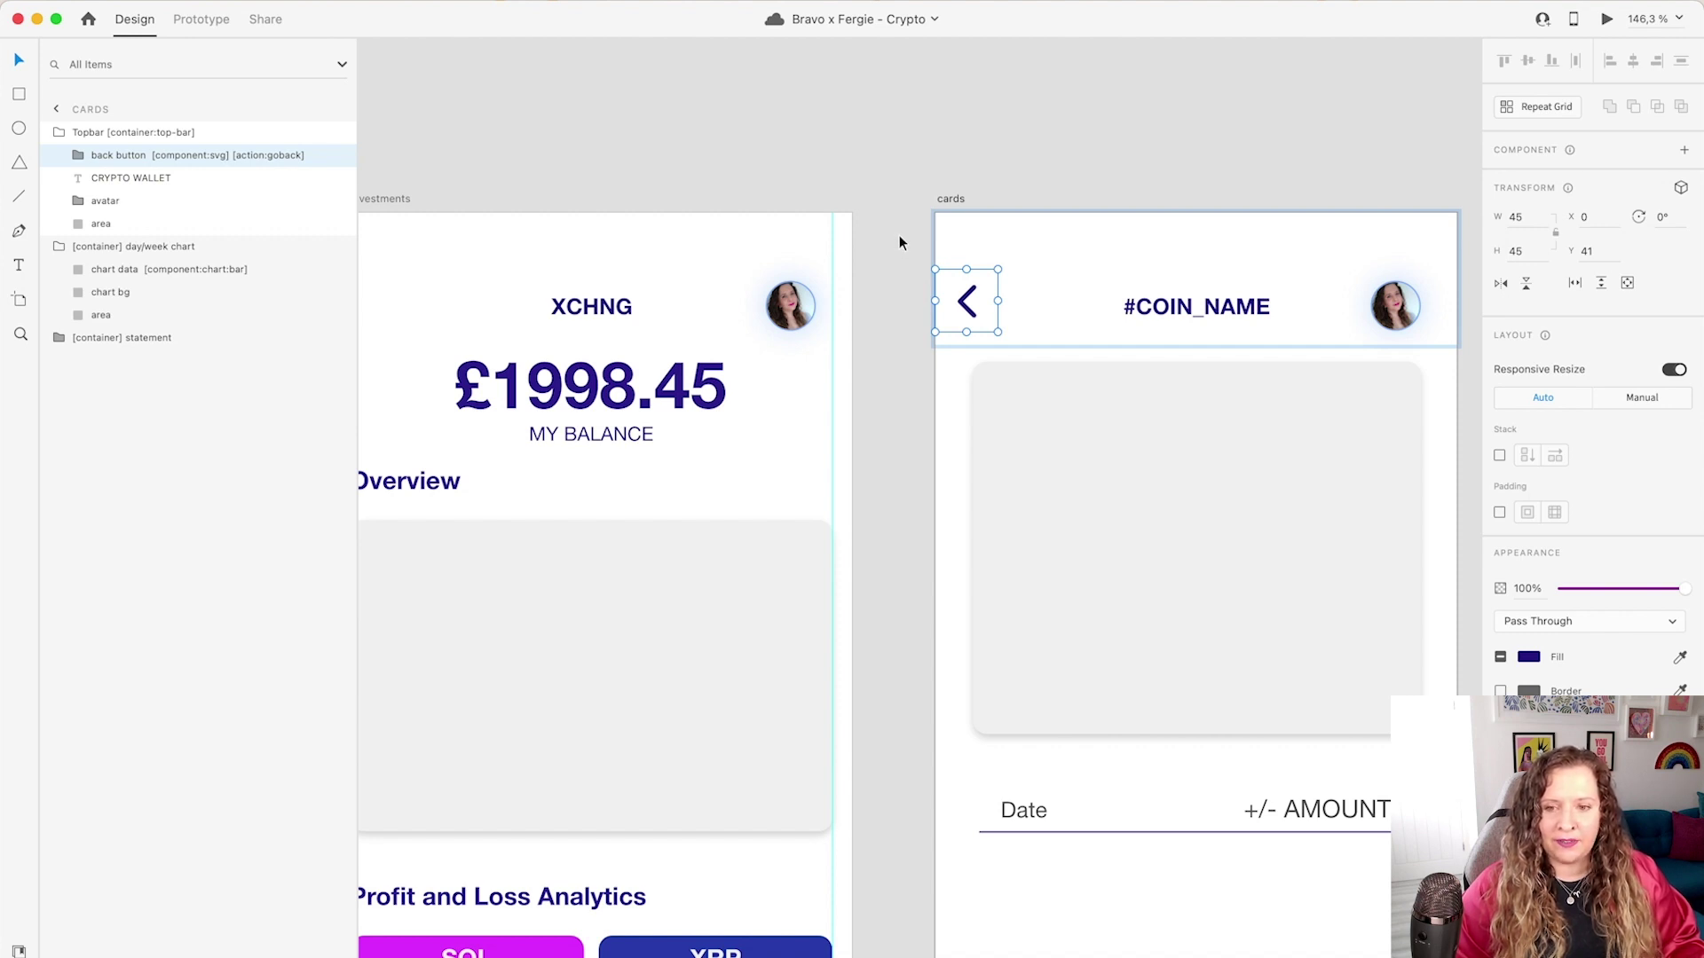
pyautogui.press('super+2')
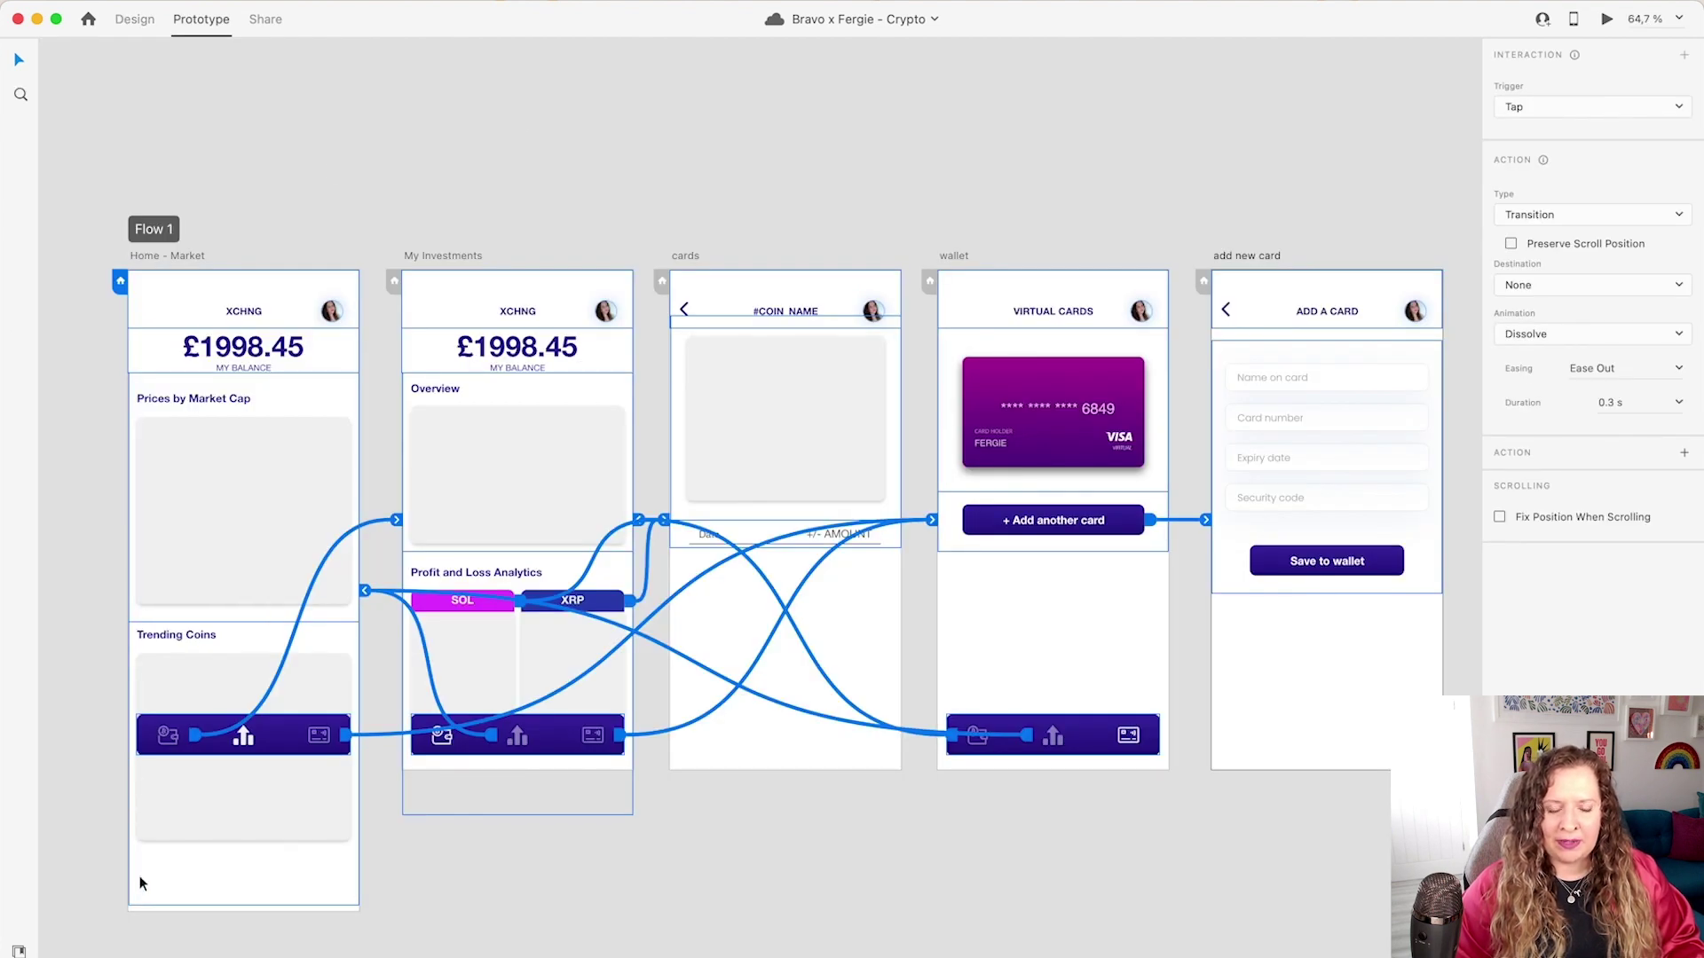
pyautogui.click(19, 951)
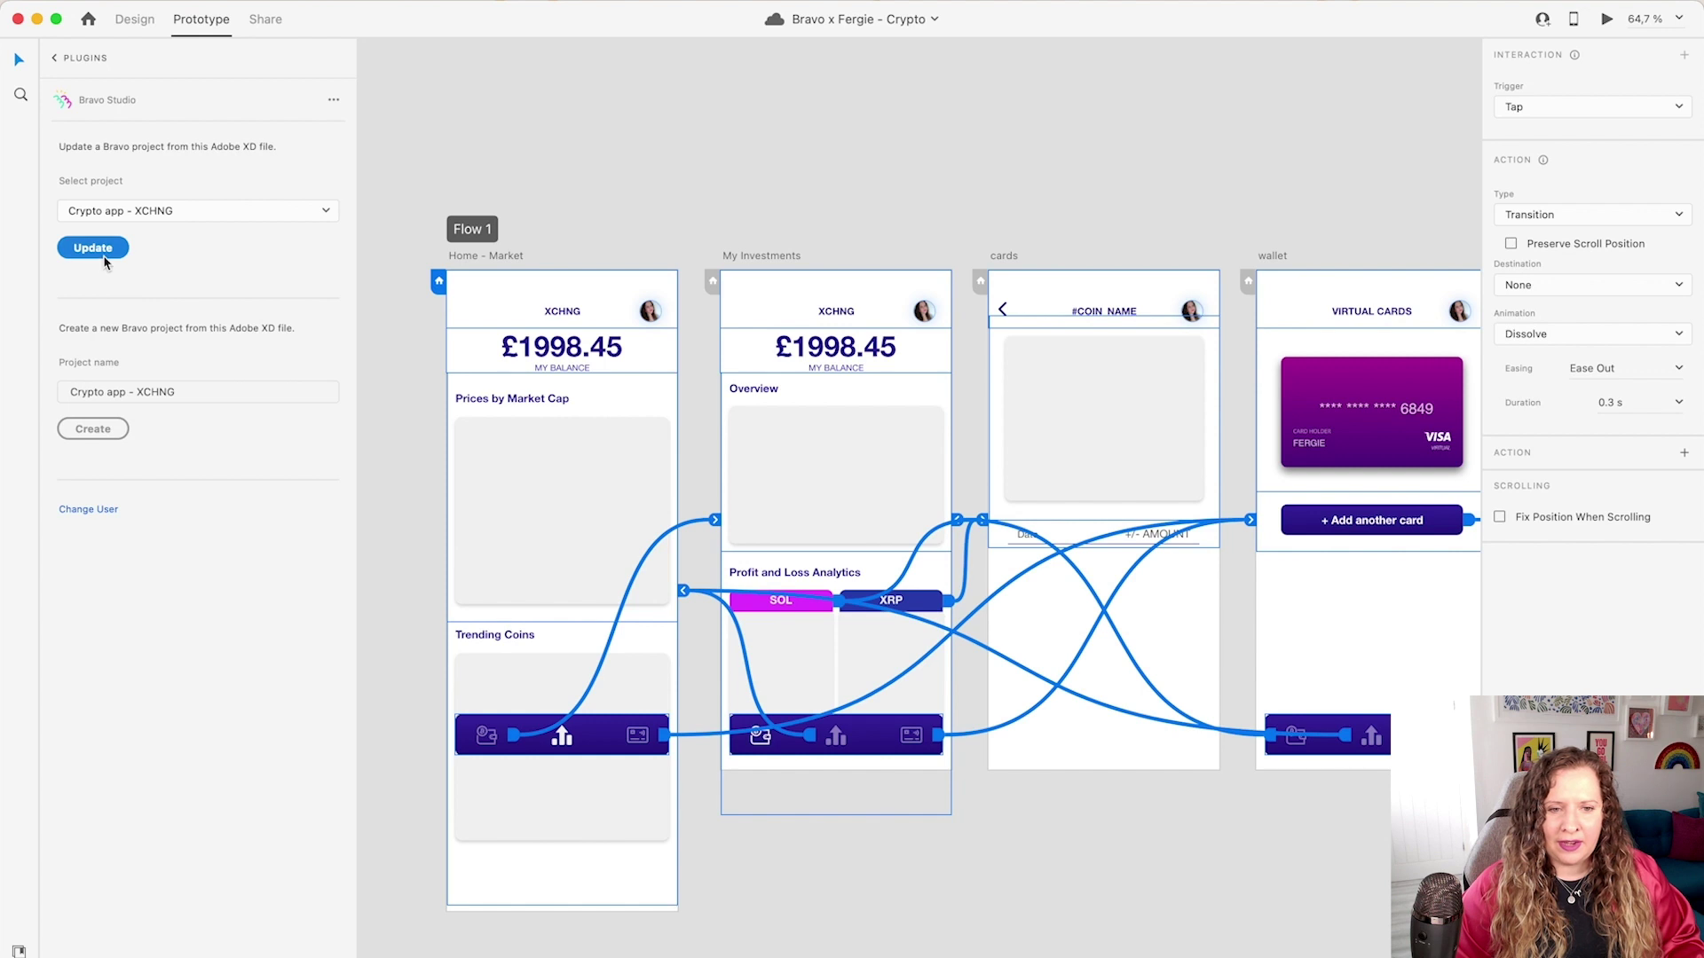
# Create a Bravo project named 'Crypto app - XCHNG v2' from the design file
pyautogui.click(216, 397)
pyautogui.click(216, 397)
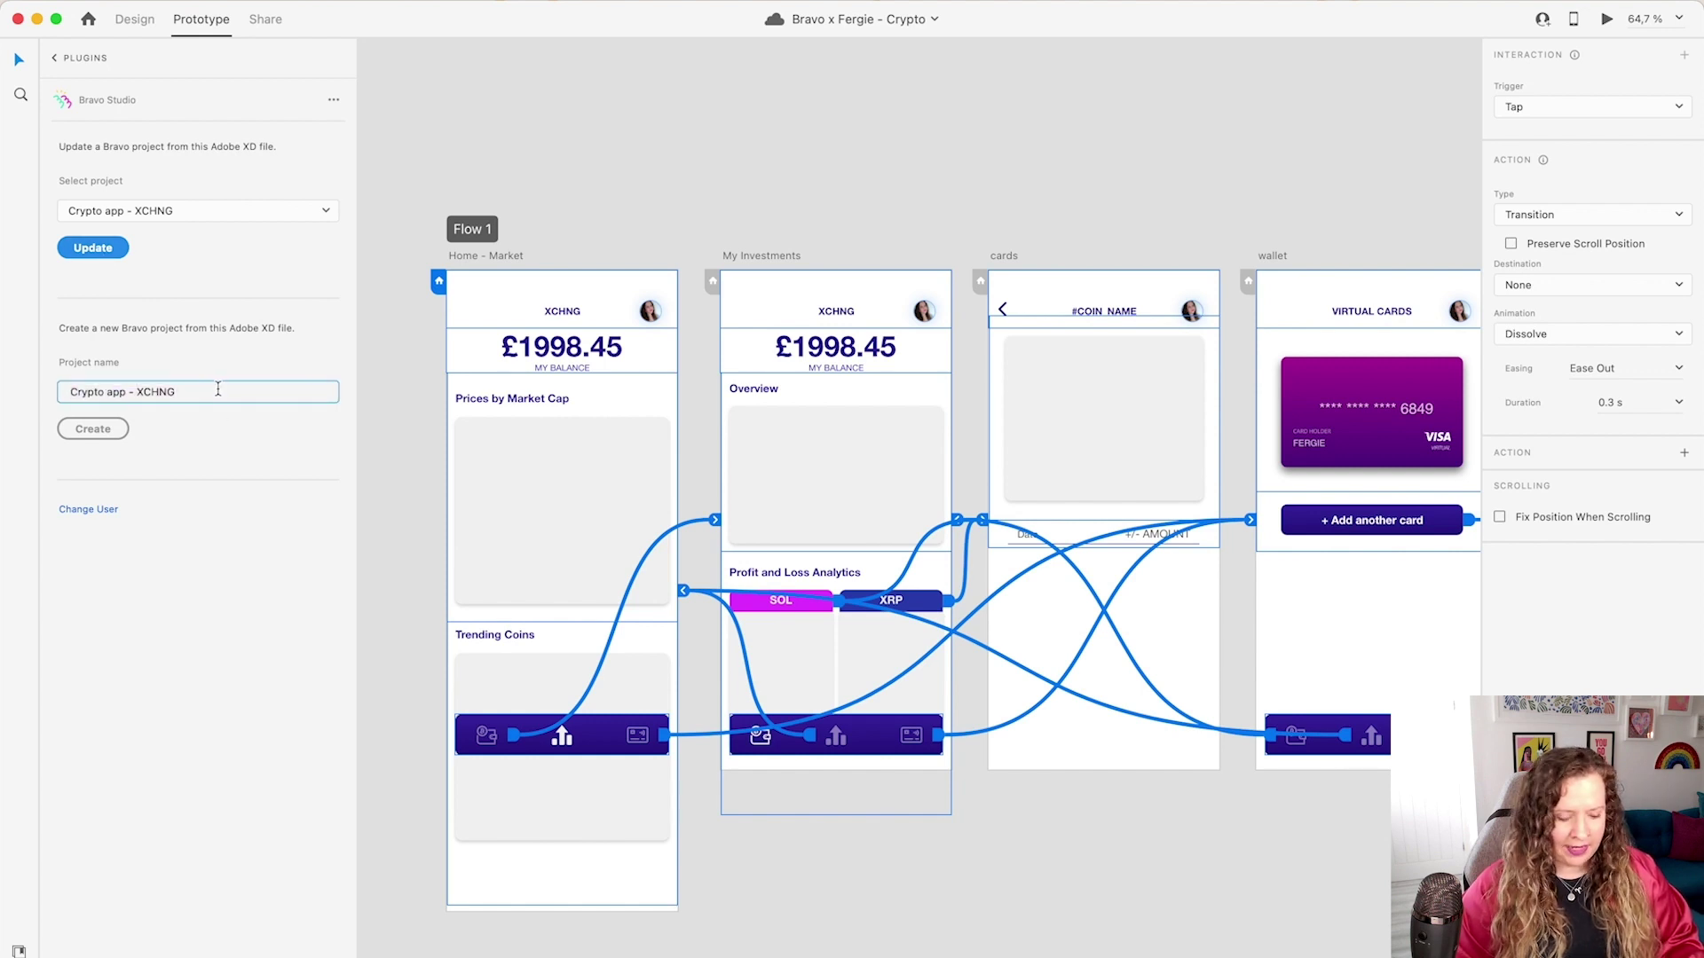
pyautogui.write('v2')
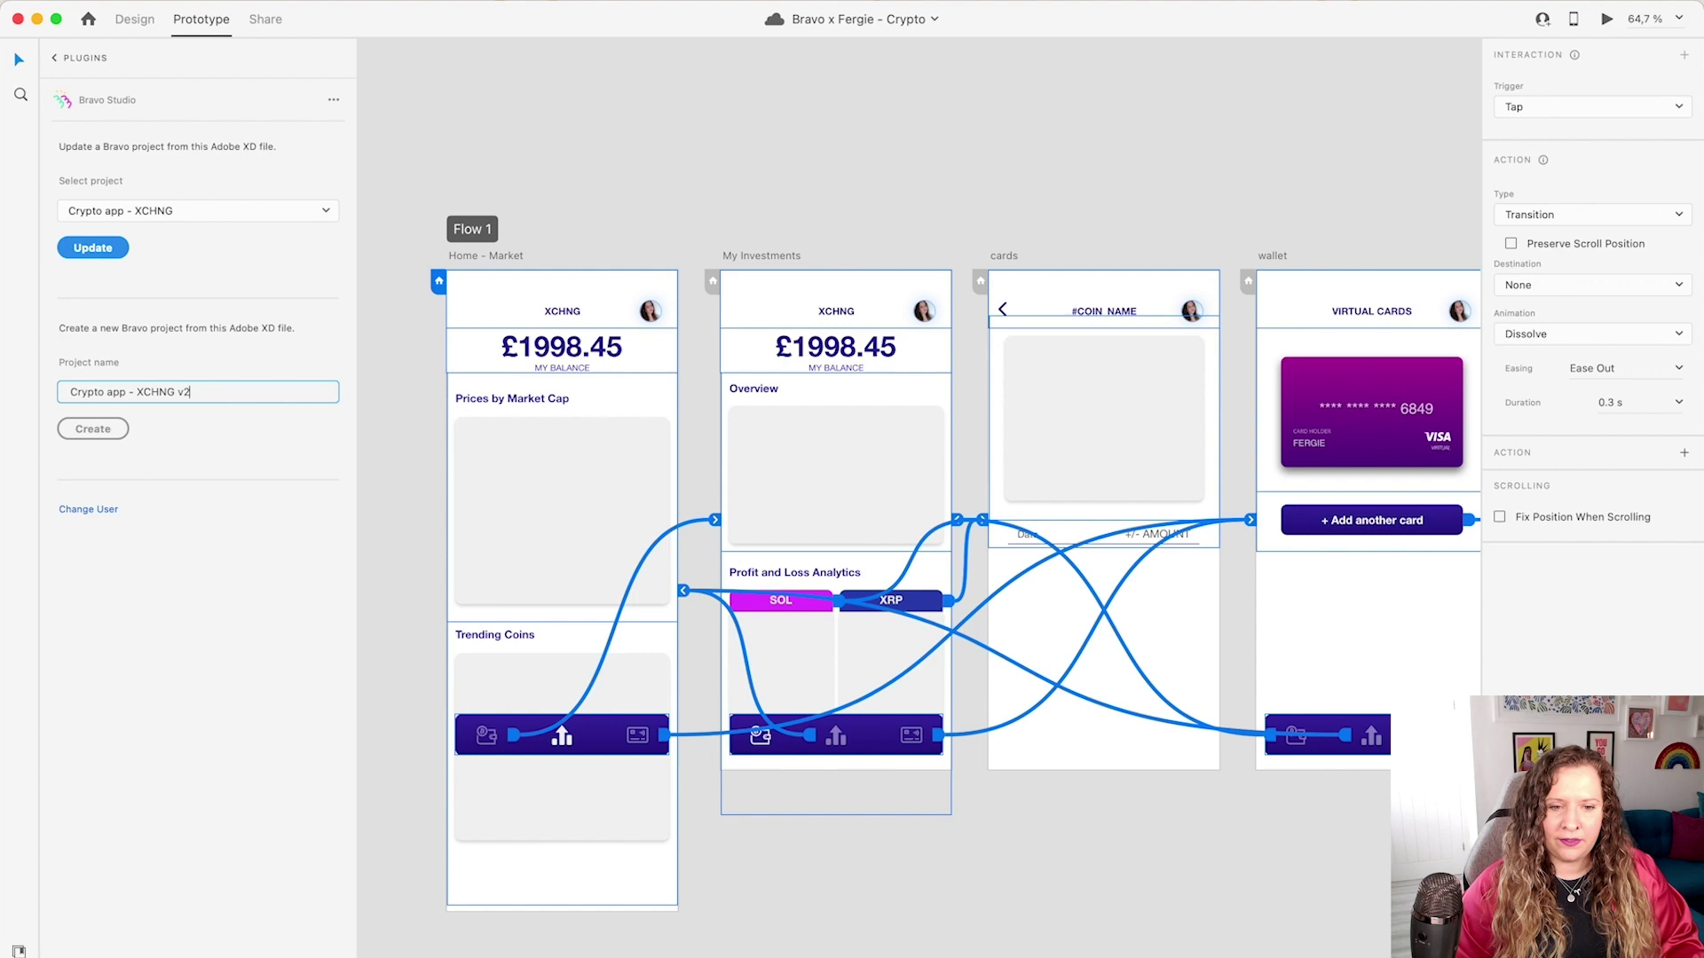
pyautogui.click(95, 430)
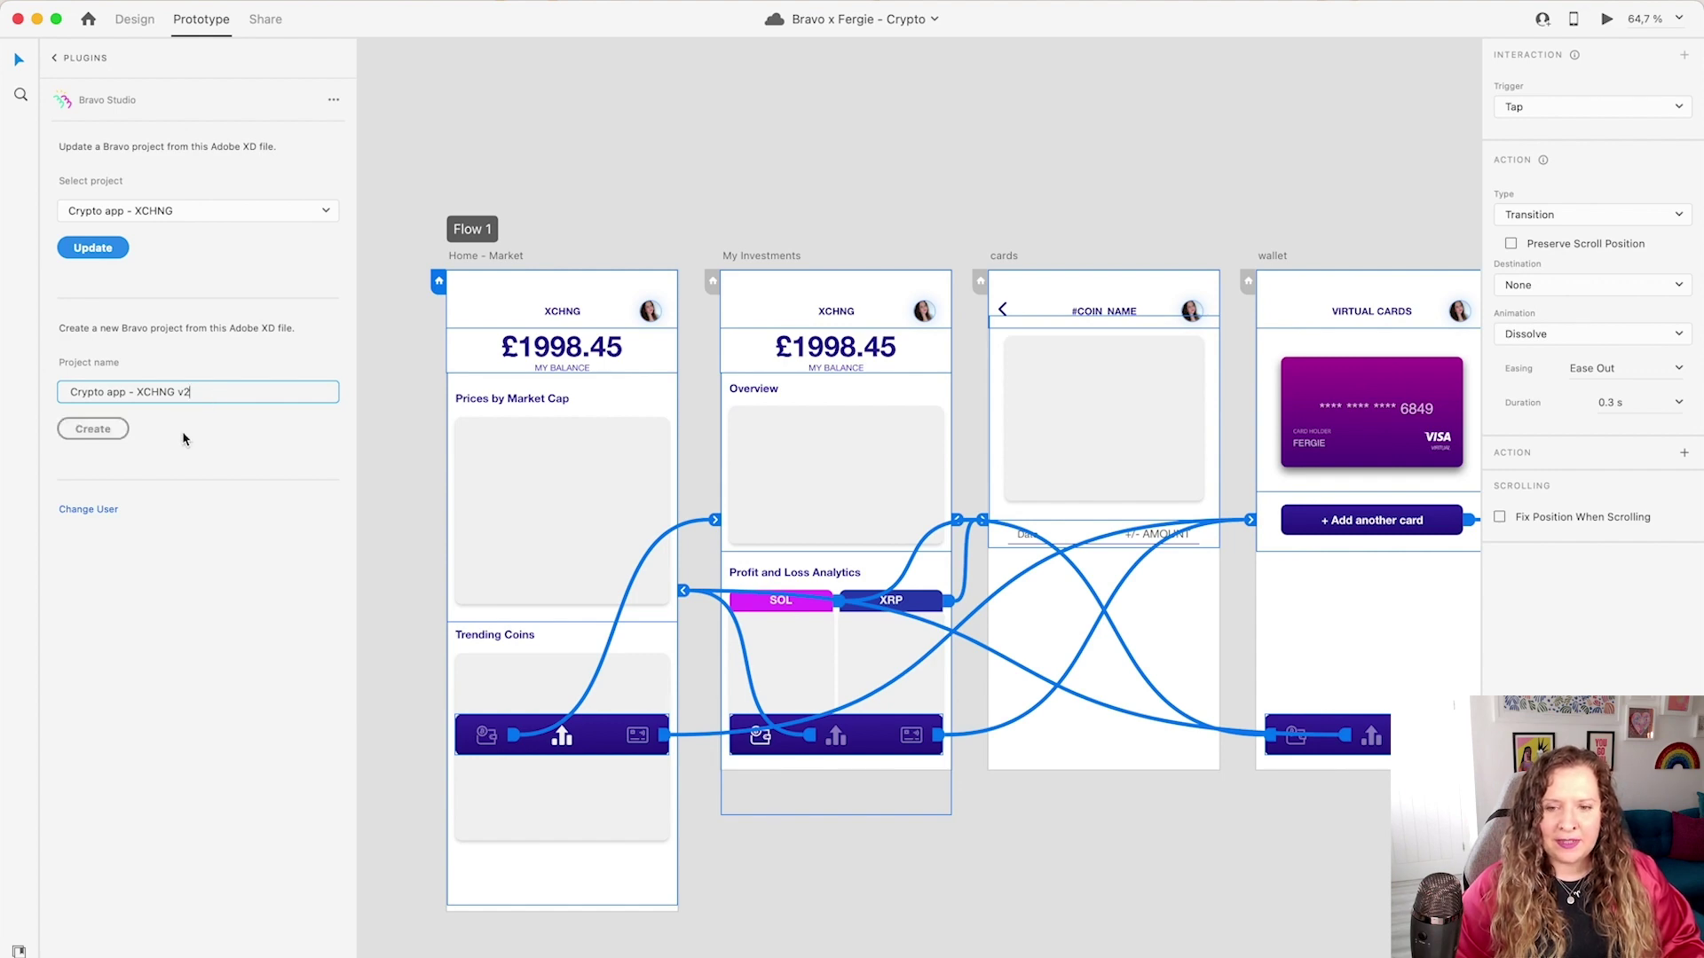
pyautogui.press('super+Tab')
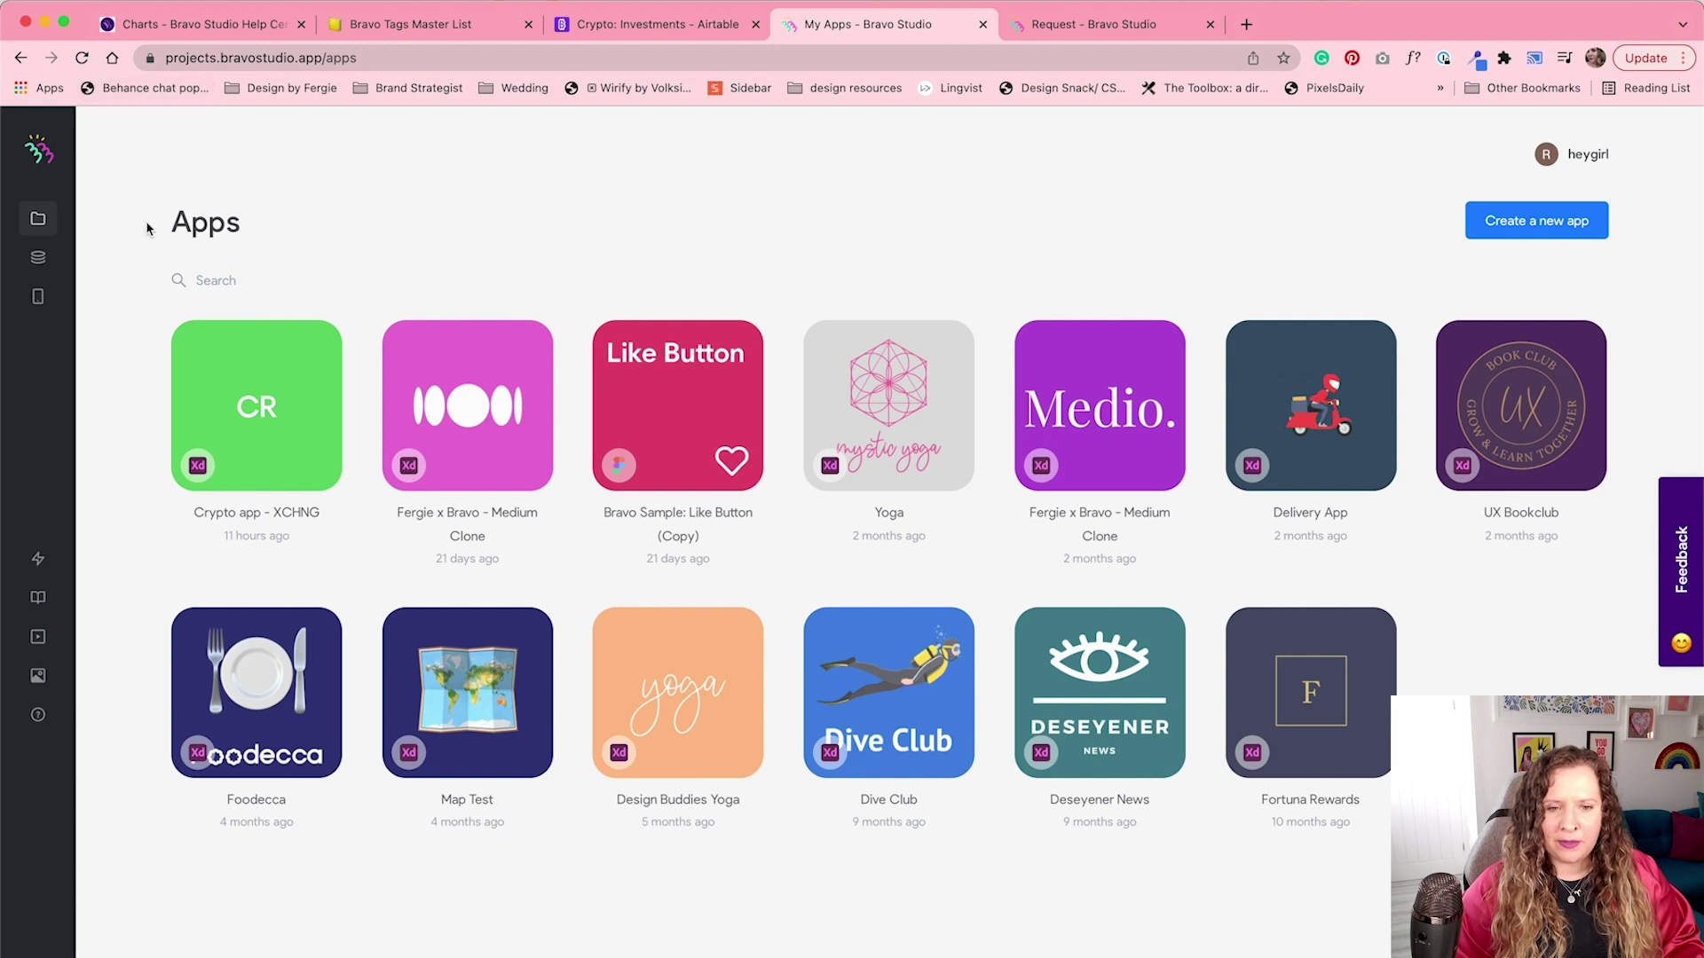
# Open the Crypto app - XCHNG app and show the My Investments overview chart's data binding
pyautogui.click(277, 453)
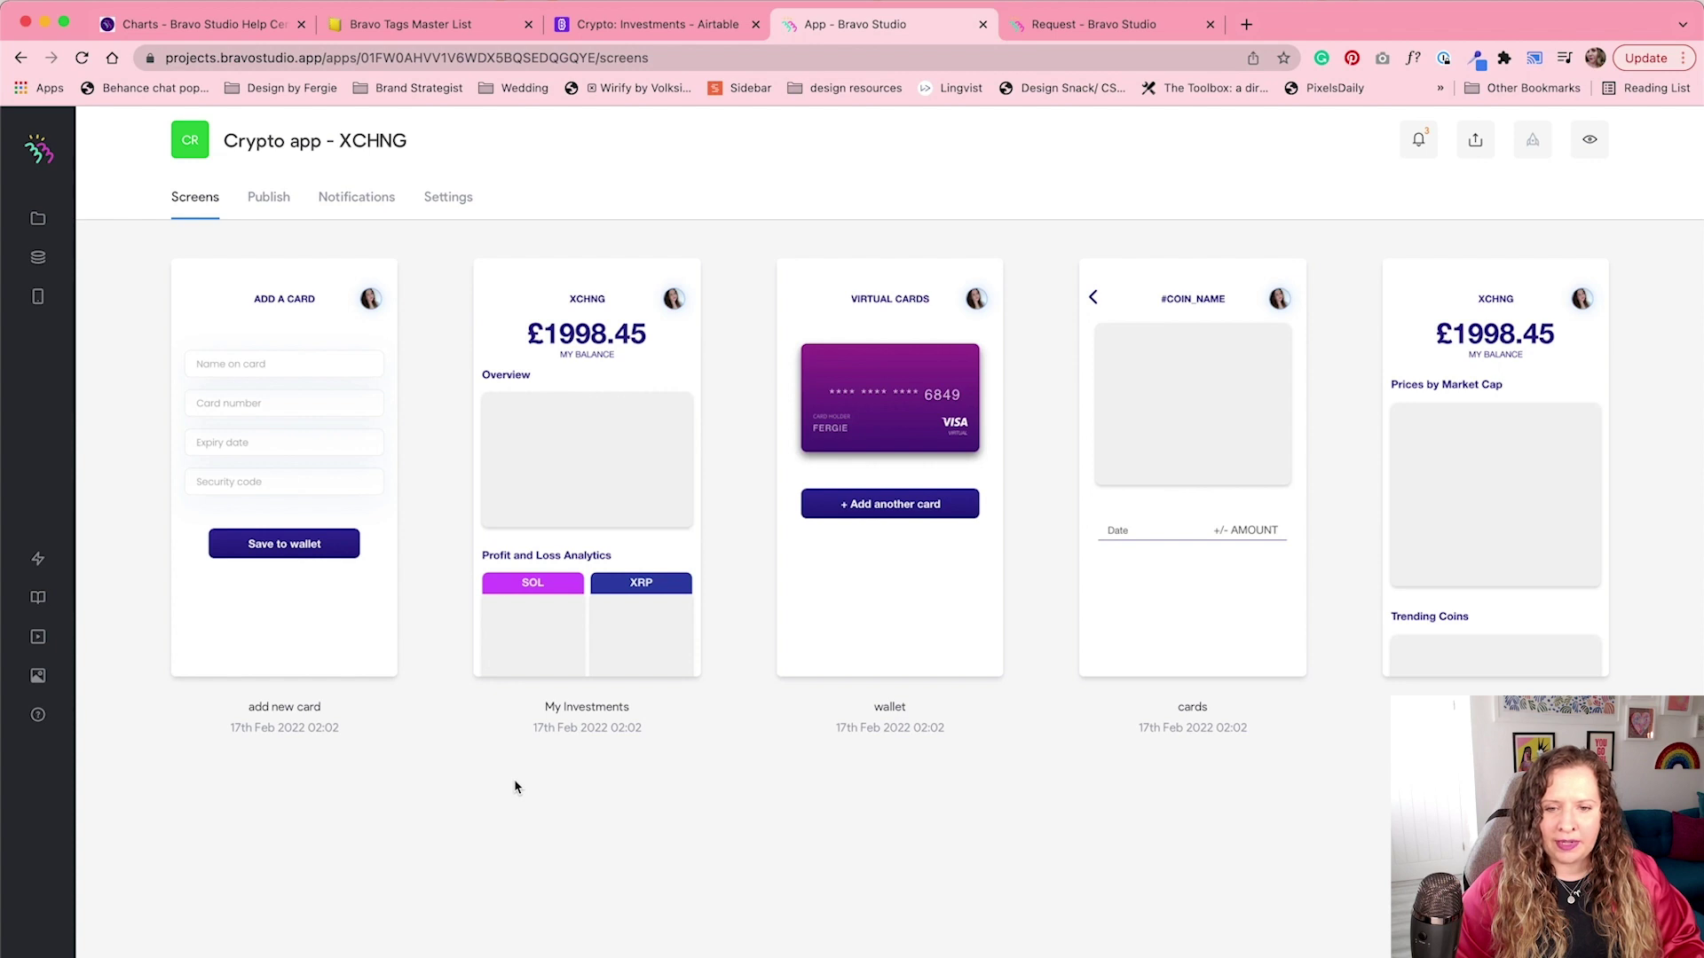
pyautogui.click(528, 670)
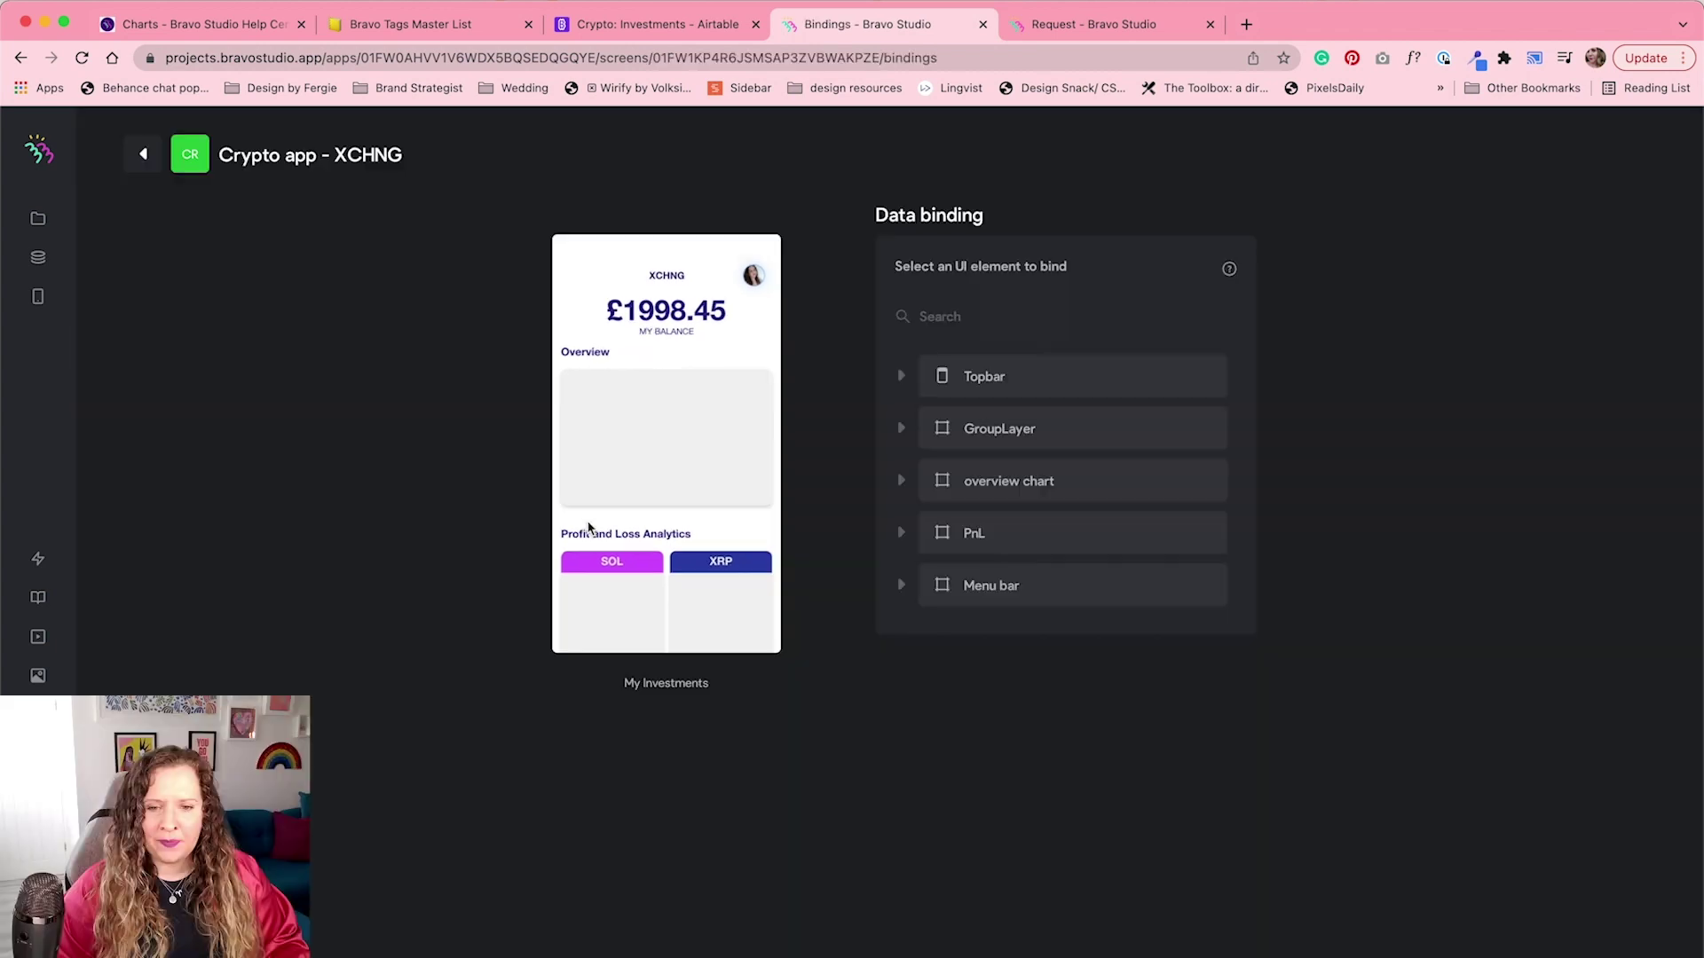
pyautogui.click(972, 481)
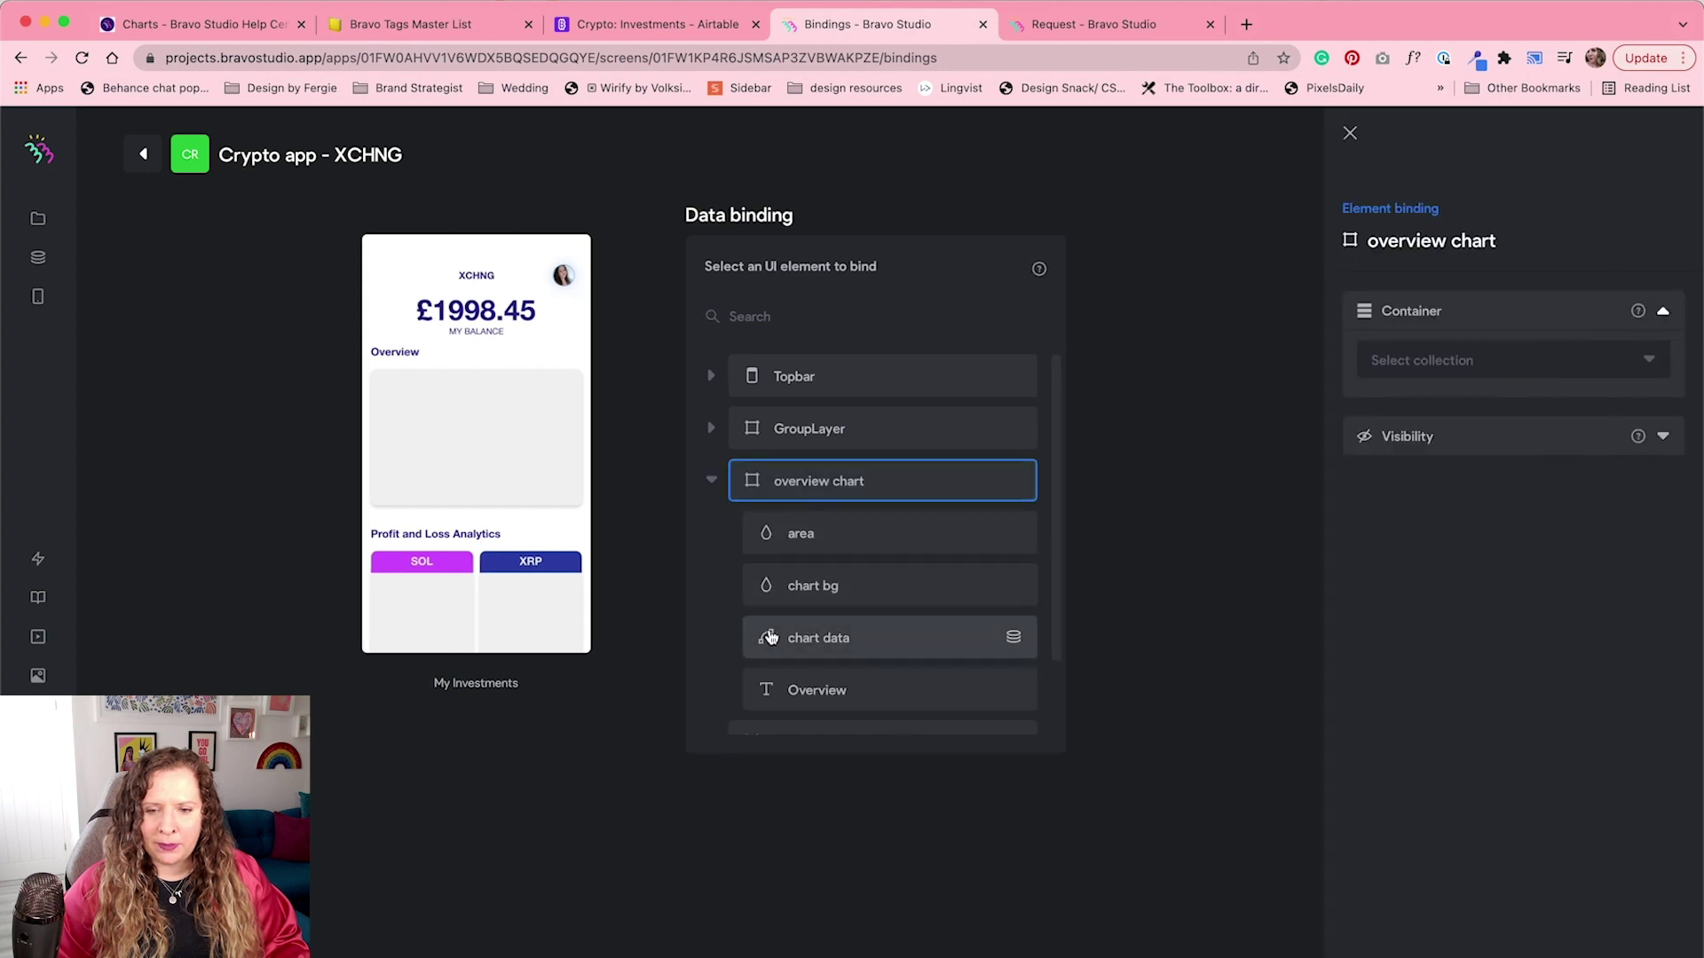
pyautogui.click(867, 644)
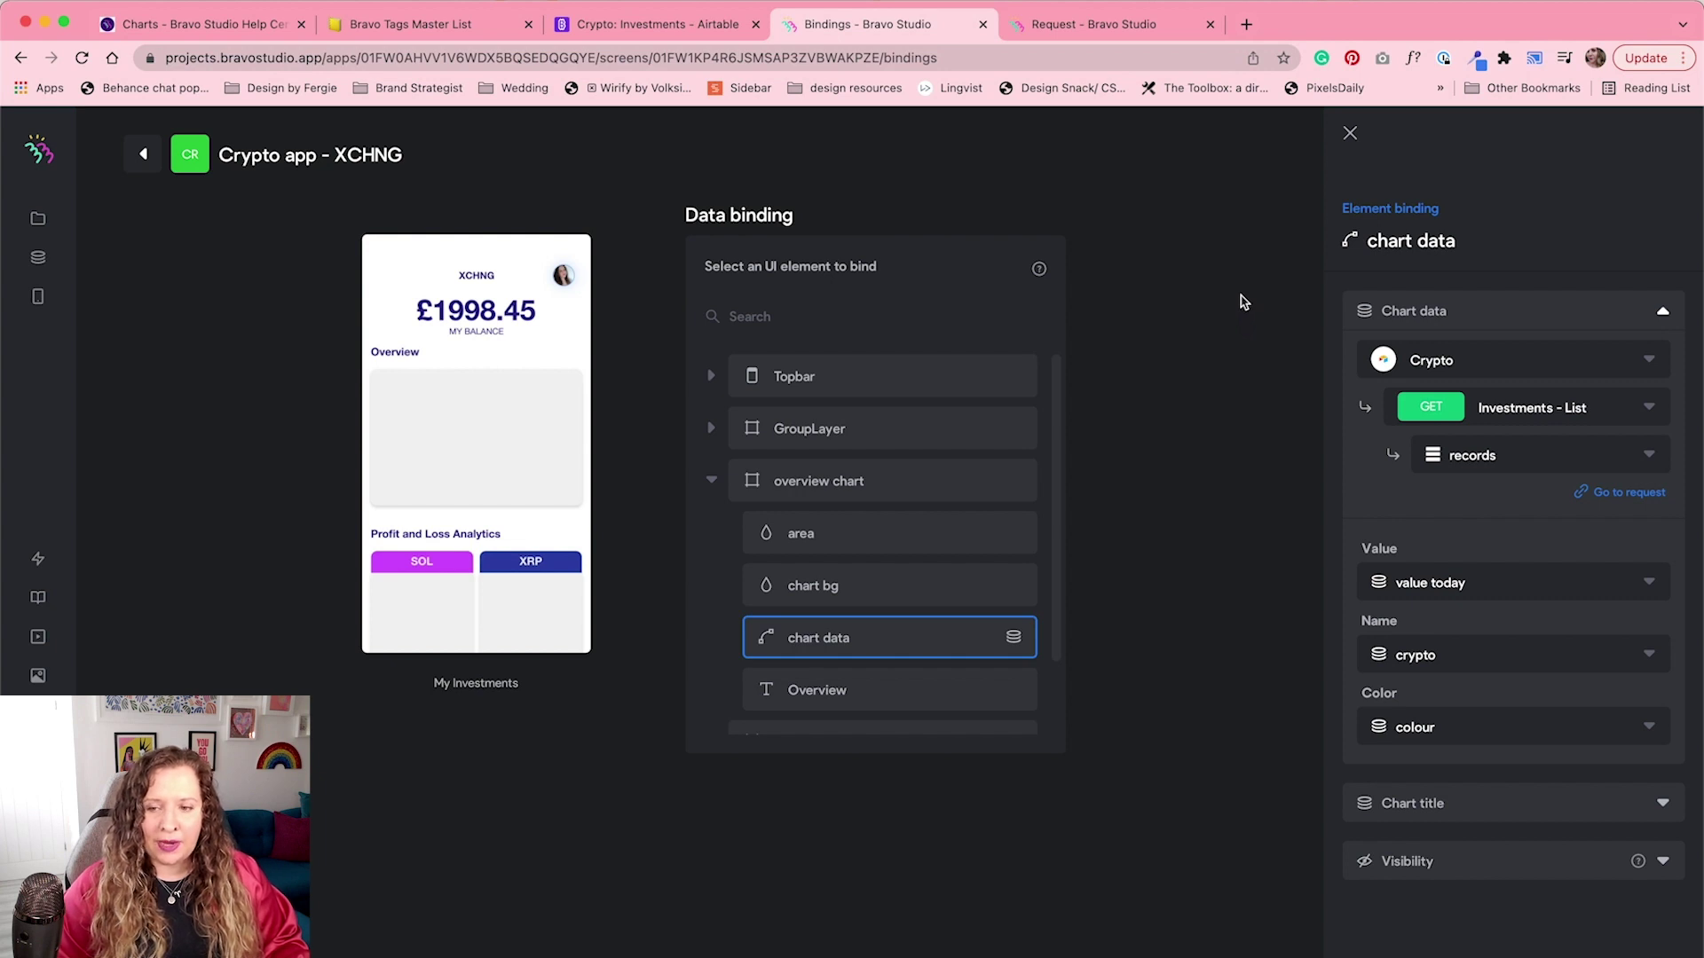
pyautogui.click(701, 24)
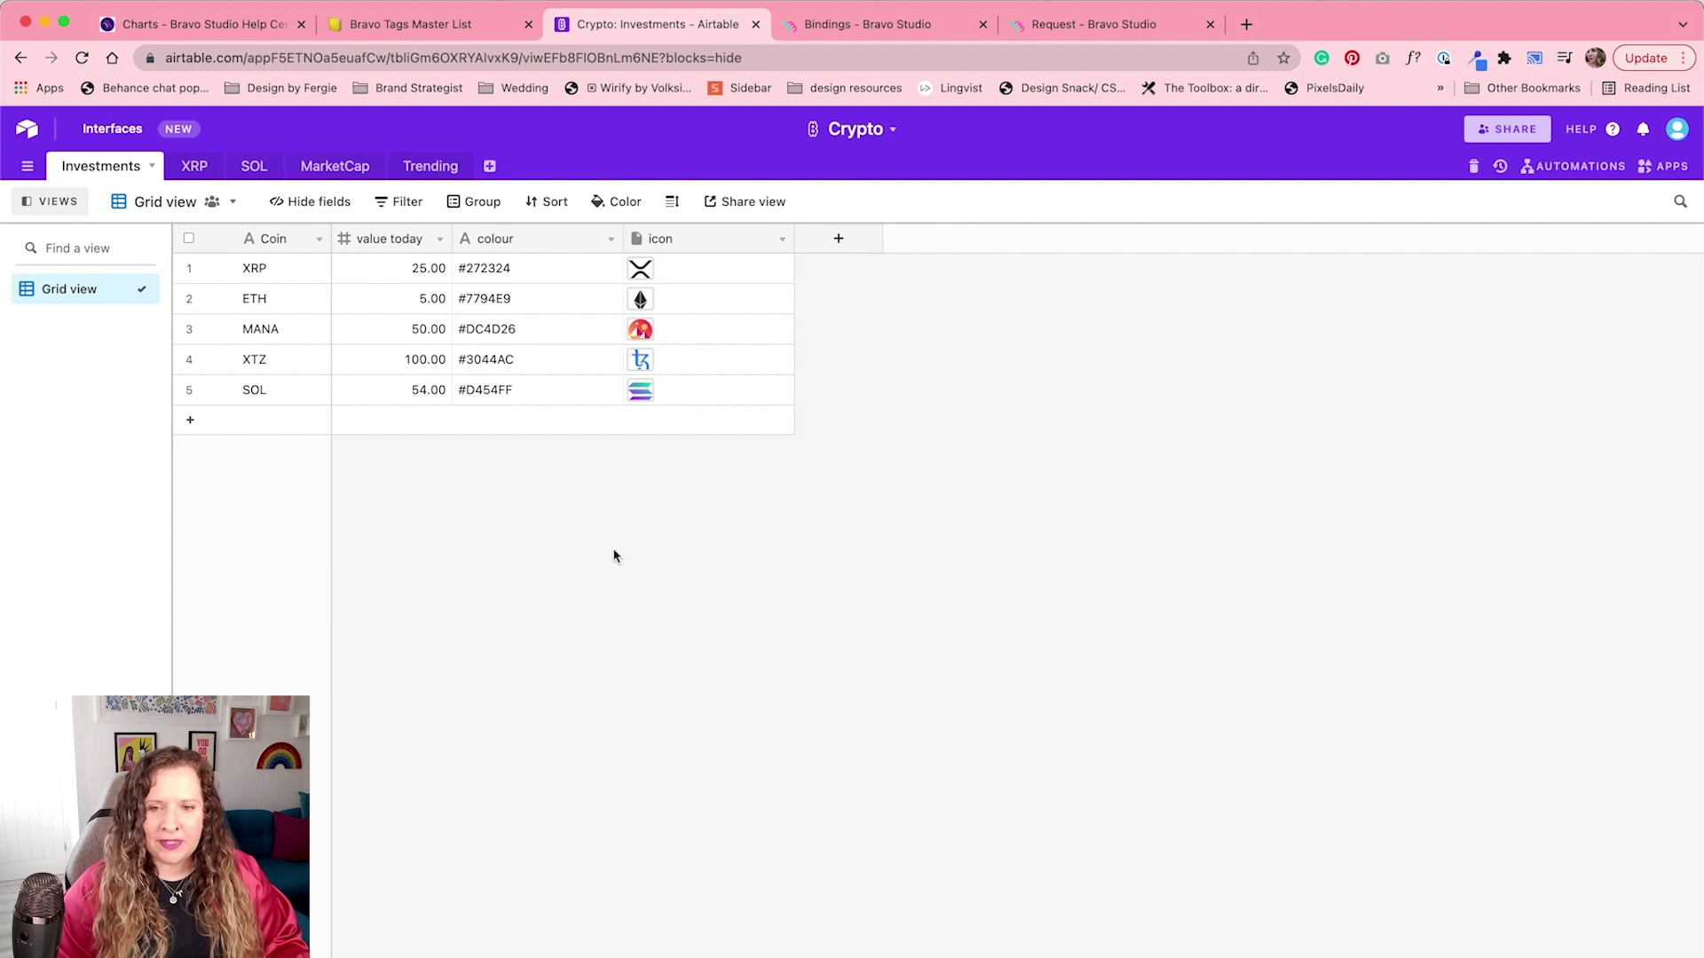
pyautogui.hotkey('ctrl', 'Tab')
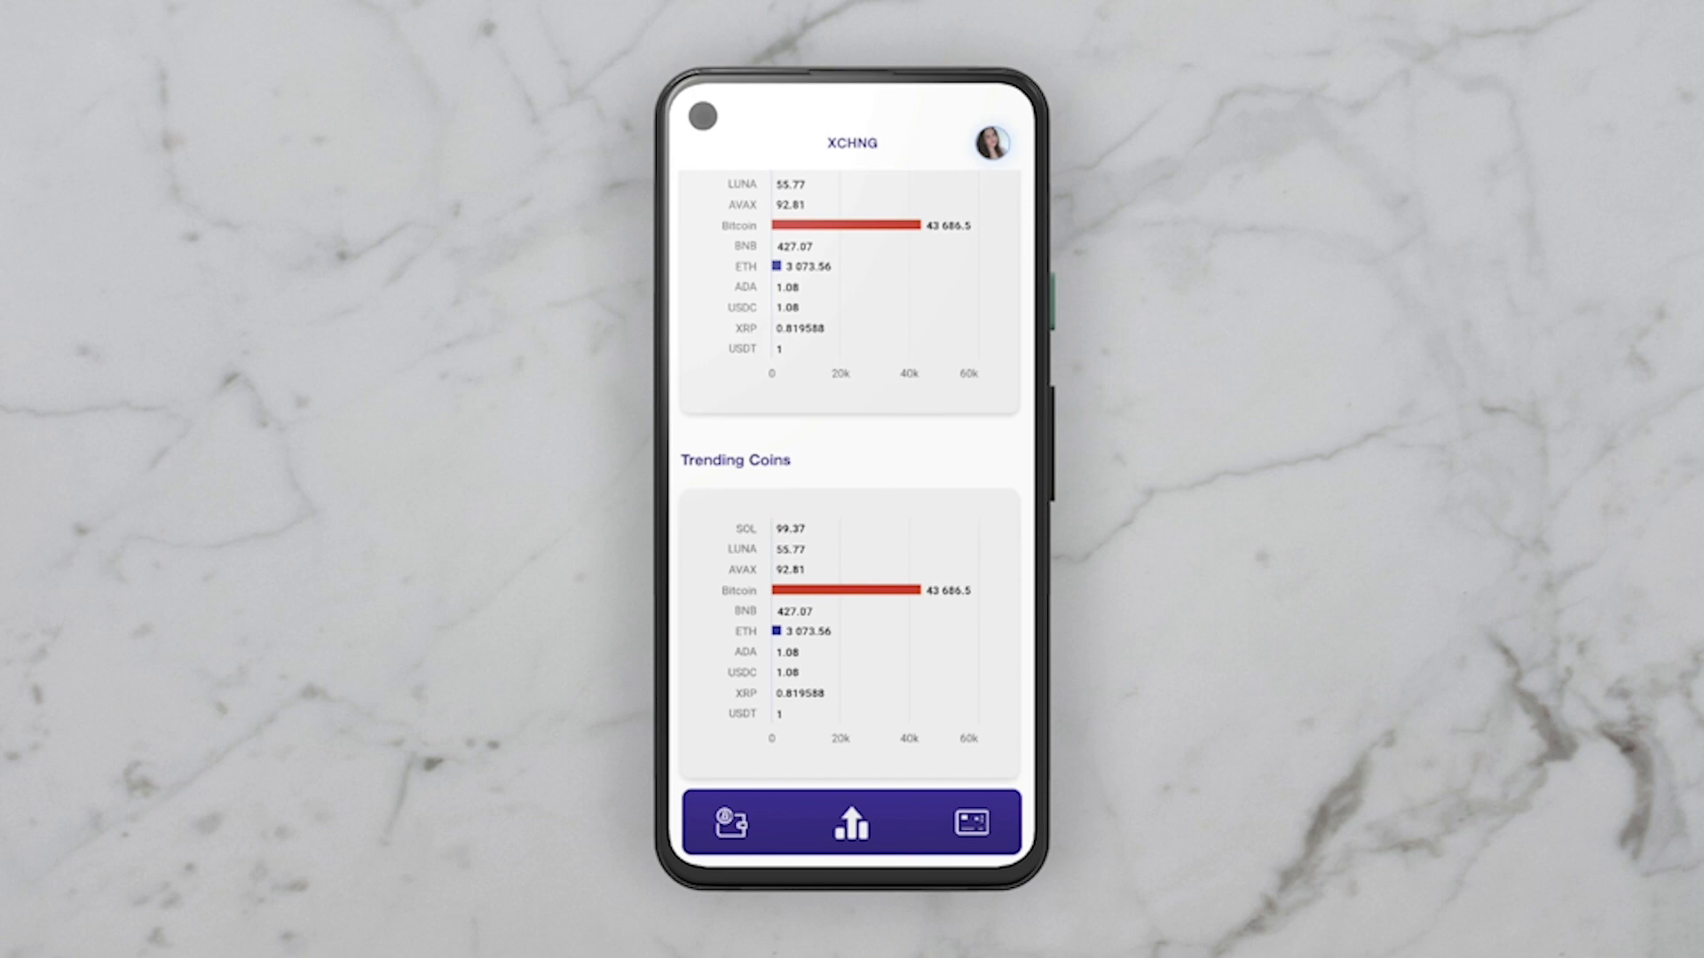
# Scroll the XCHNG home screen in Bravo Vision back up to the £1998.45 balance and Prices by Market Cap chart
pyautogui.scroll(3, 852, 480)
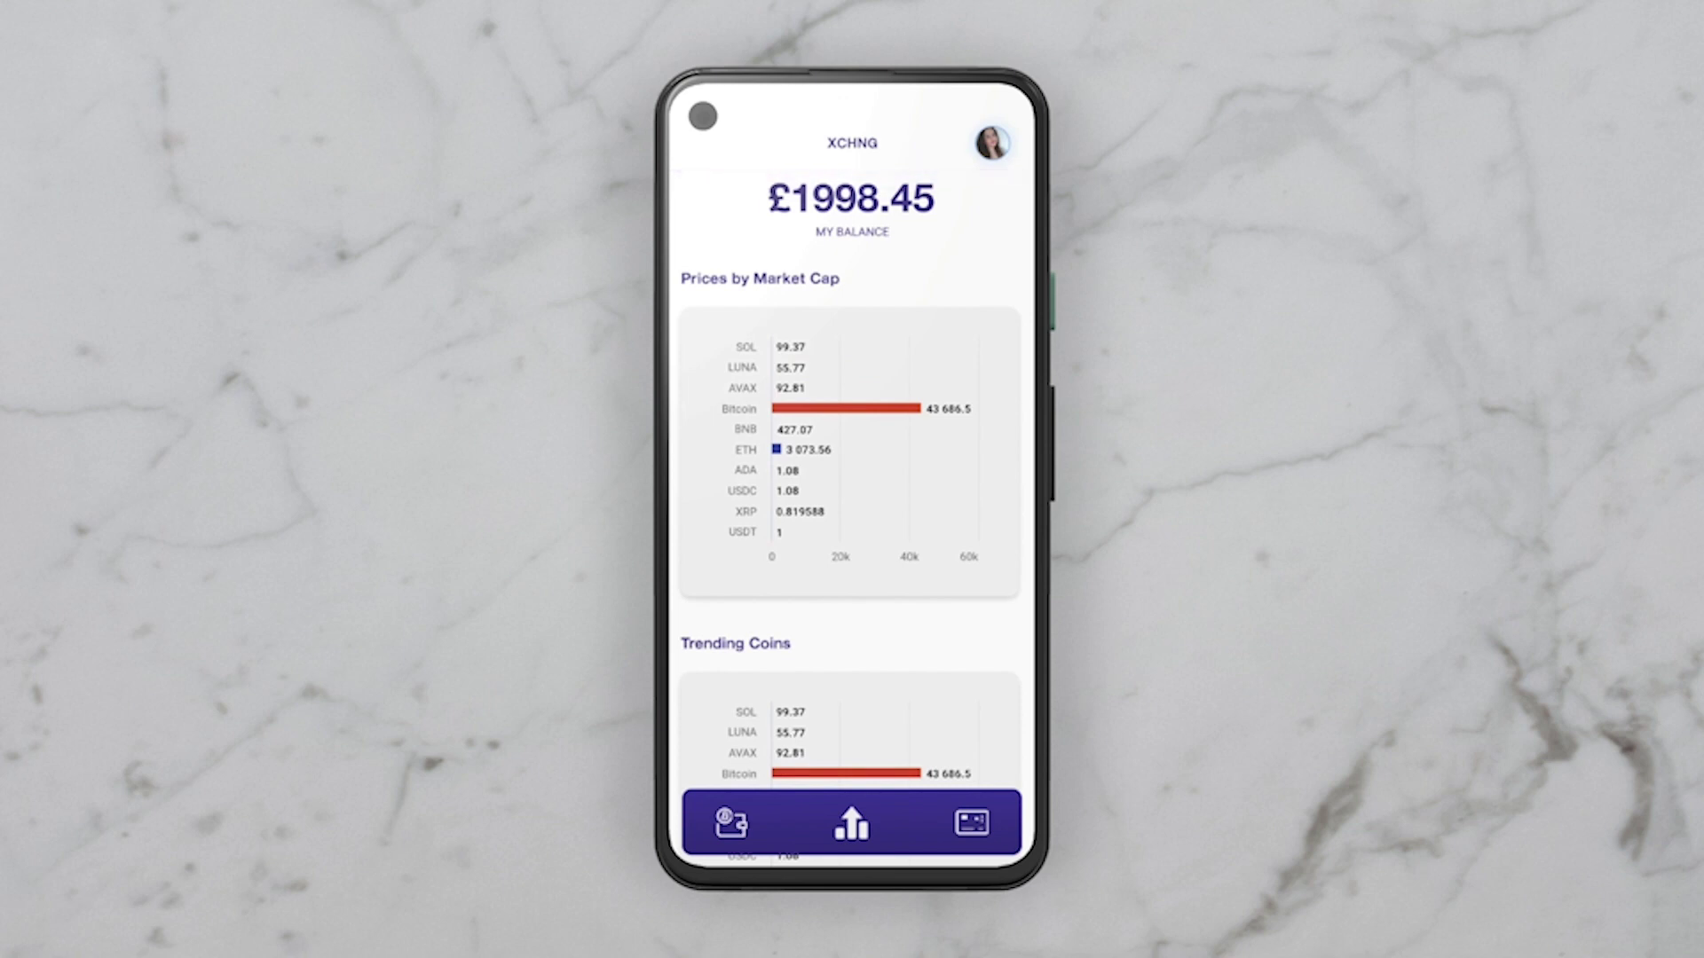